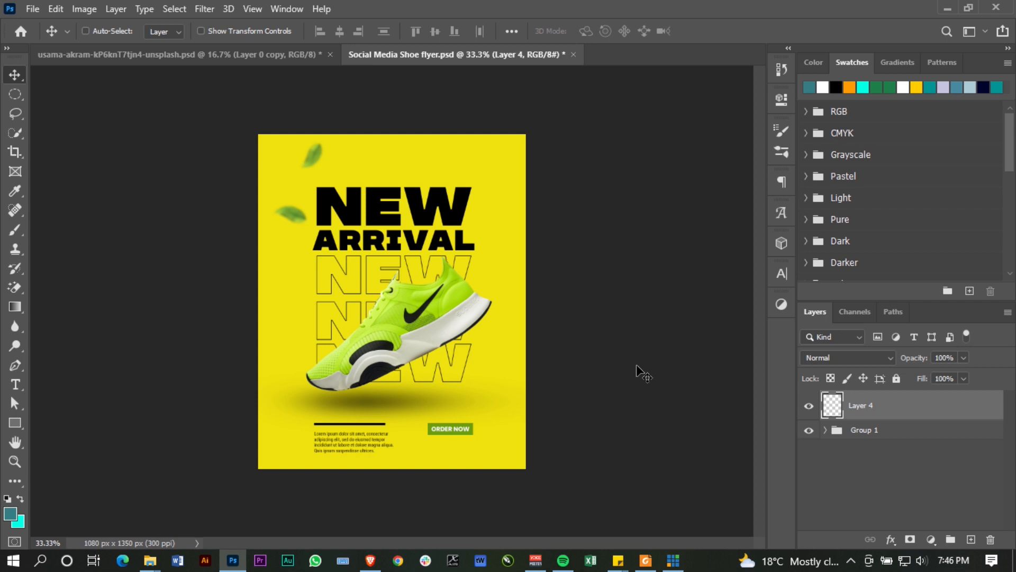
Hide Layer 4 and Group 1 in the flyer document.
{"action": "left_click", "coordinate": [809, 405]}
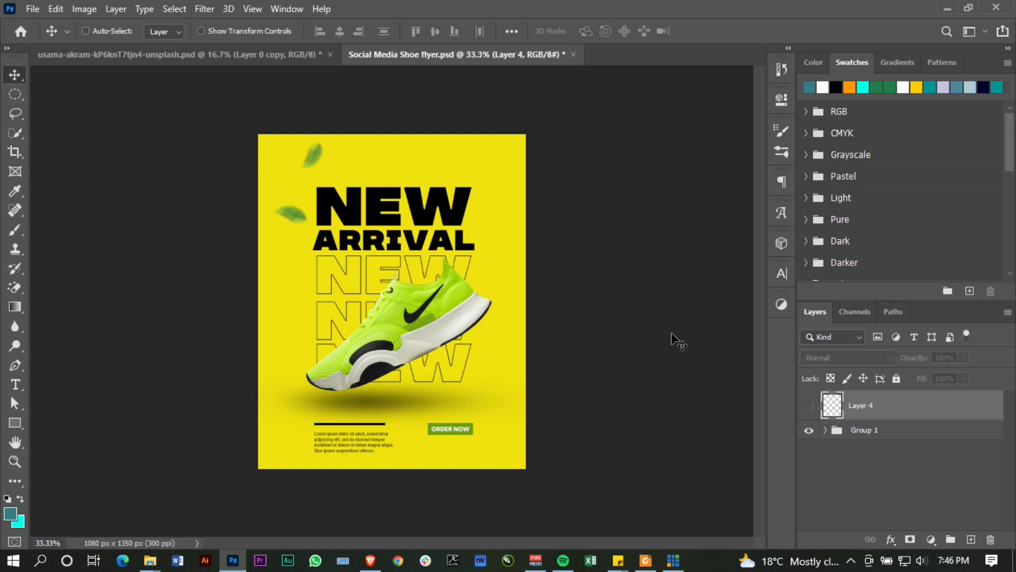
{"action": "left_click", "coordinate": [808, 431]}
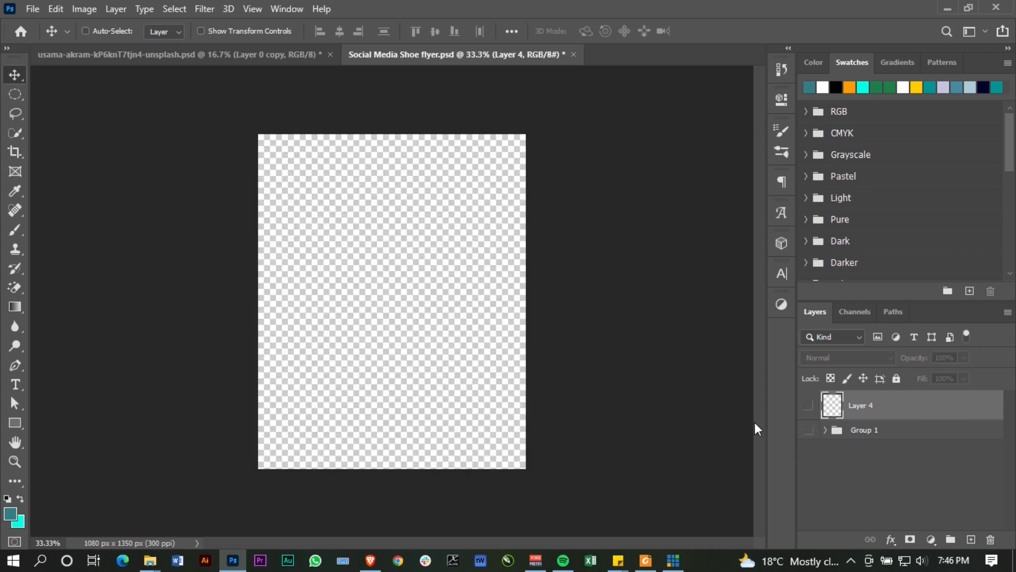
Configure a new portrait document of 1080 x 1350 pixels at 300 pixels/inch, and dismiss the setup without creating it.
{"action": "key", "text": "ctrl+n"}
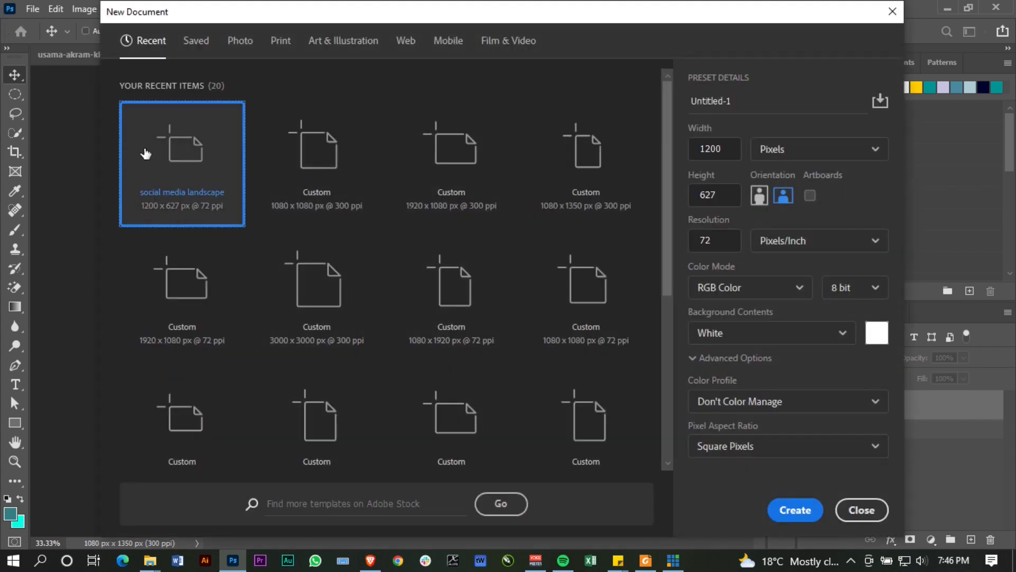
{"action": "left_click_drag", "start_coordinate": [723, 150], "coordinate": [684, 154]}
{"action": "type", "text": "1350"}
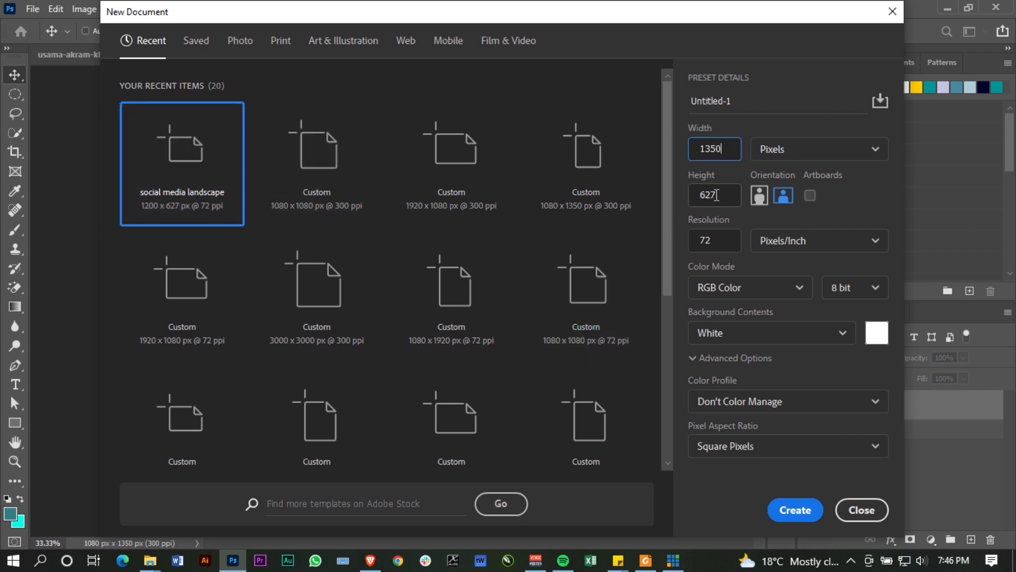
{"action": "left_click_drag", "start_coordinate": [713, 193], "coordinate": [672, 201]}
{"action": "type", "text": "1080"}
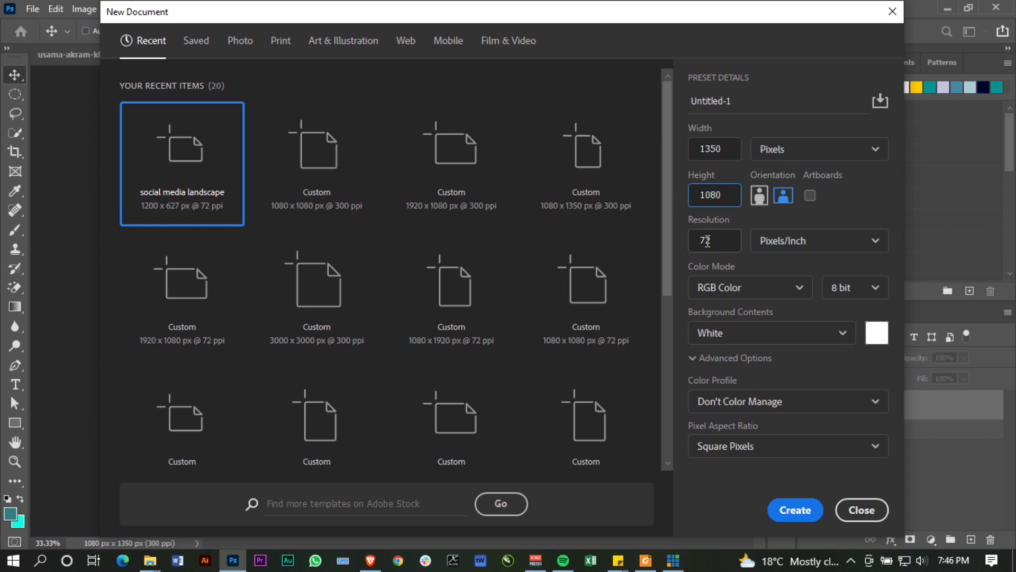
{"action": "left_click_drag", "start_coordinate": [707, 241], "coordinate": [667, 234]}
{"action": "type", "text": "300"}
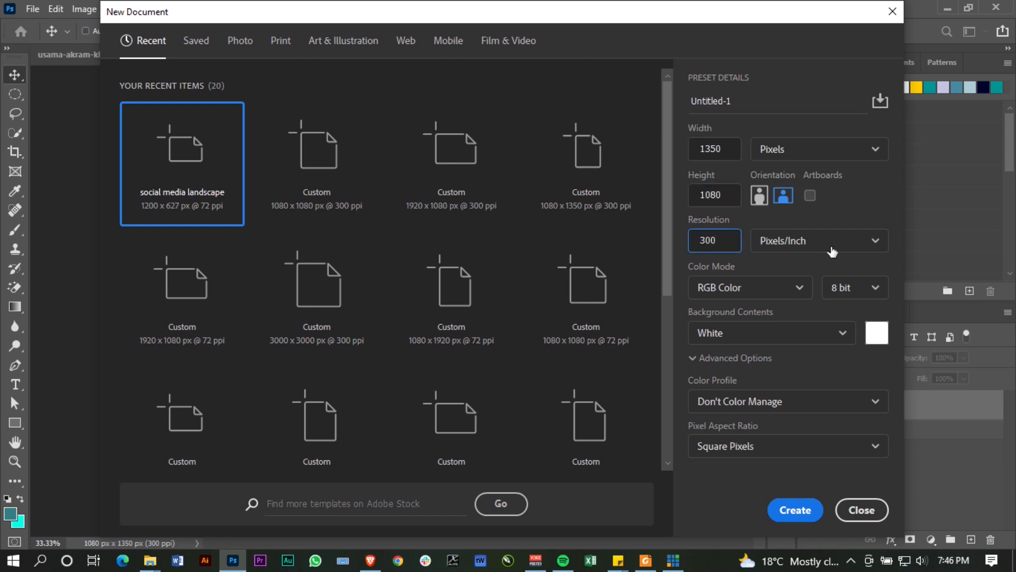
{"action": "left_click", "coordinate": [845, 196]}
{"action": "left_click", "coordinate": [759, 202]}
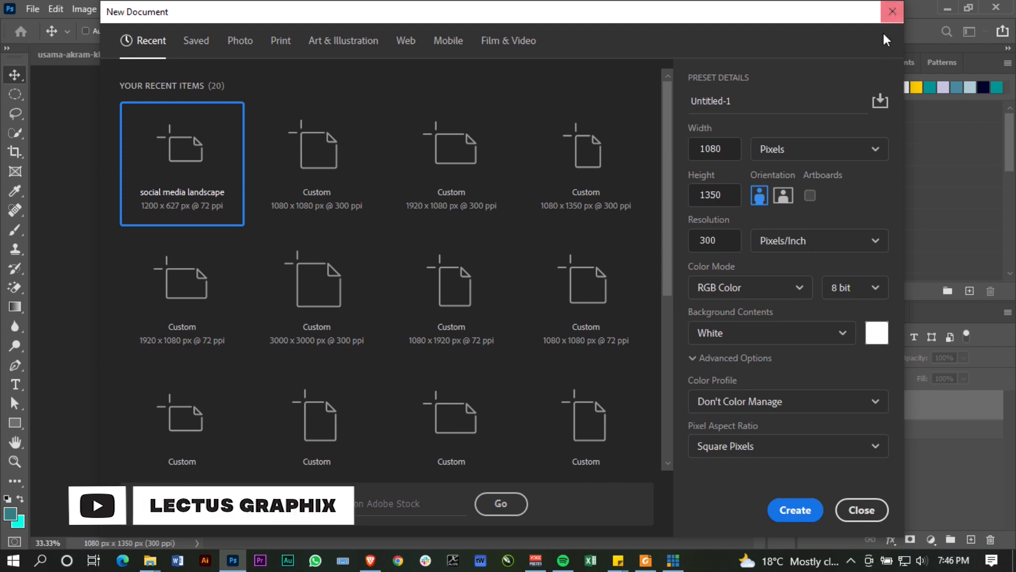
{"action": "left_click", "coordinate": [890, 9]}
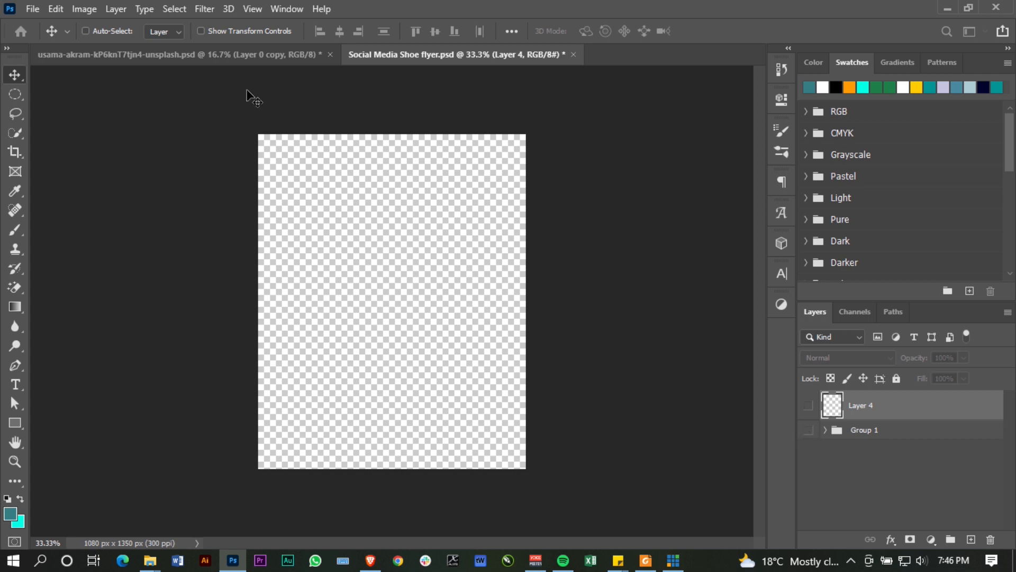
Switch to the green shoe photo document and disable Layer 0's layer mask.
{"action": "left_click", "coordinate": [248, 54]}
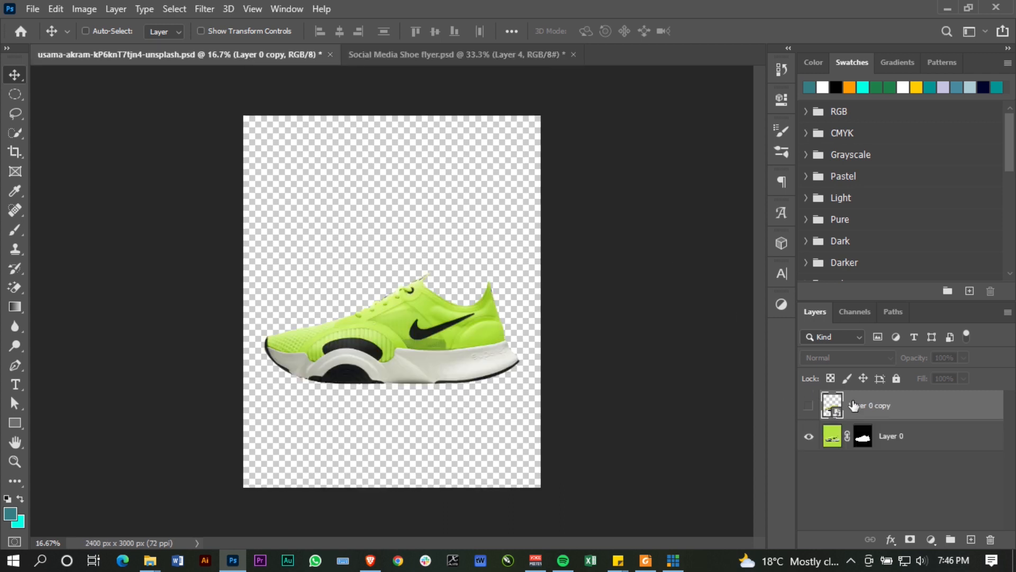
{"action": "left_click", "coordinate": [861, 443], "text": "shift"}
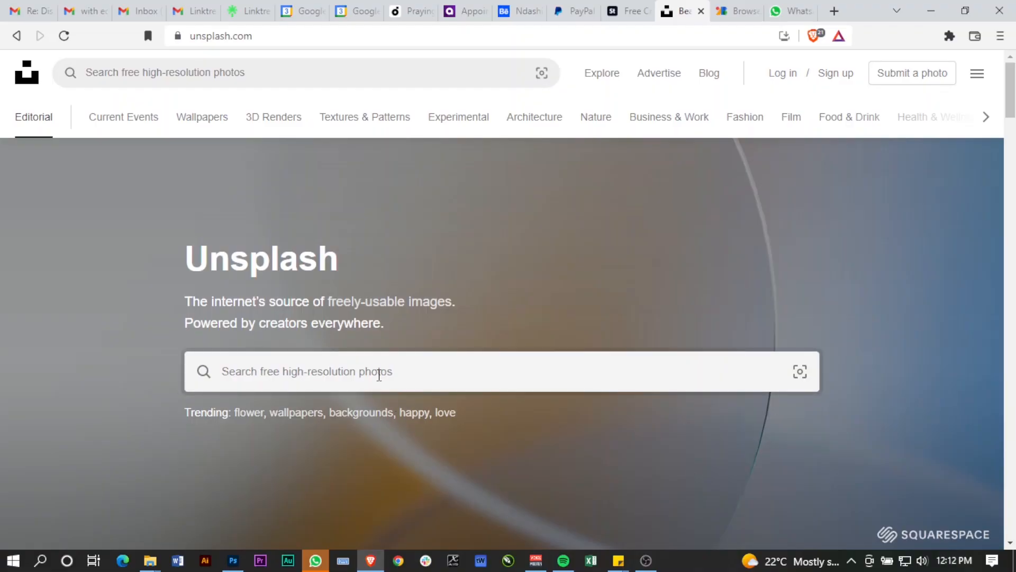
Search Unsplash for "nike shoe" and browse the photo results.
{"action": "left_click", "coordinate": [379, 374]}
{"action": "type", "text": "shoe"}
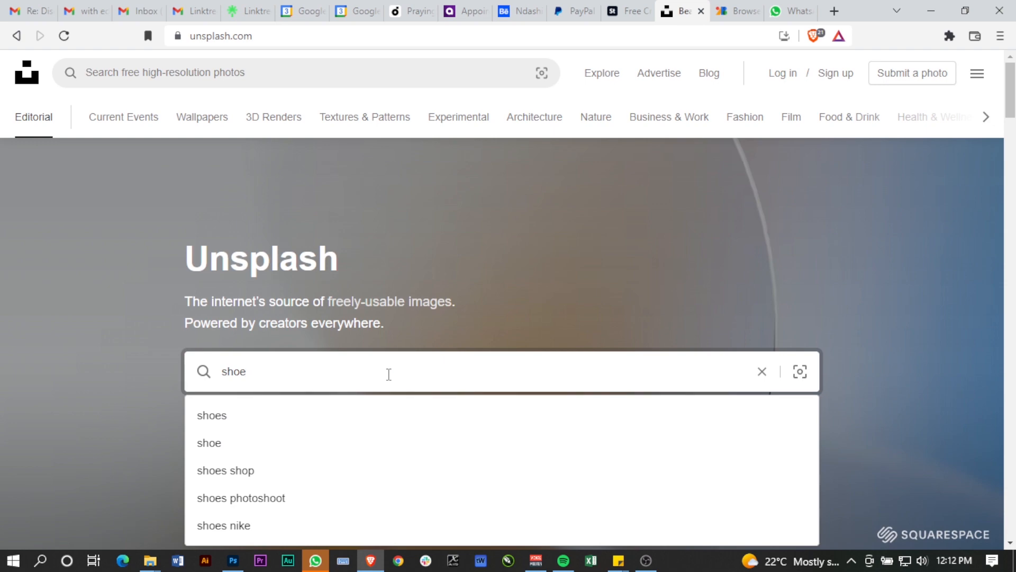
{"action": "key", "text": "Home"}
{"action": "type", "text": "nike"}
{"action": "key", "text": "Return"}
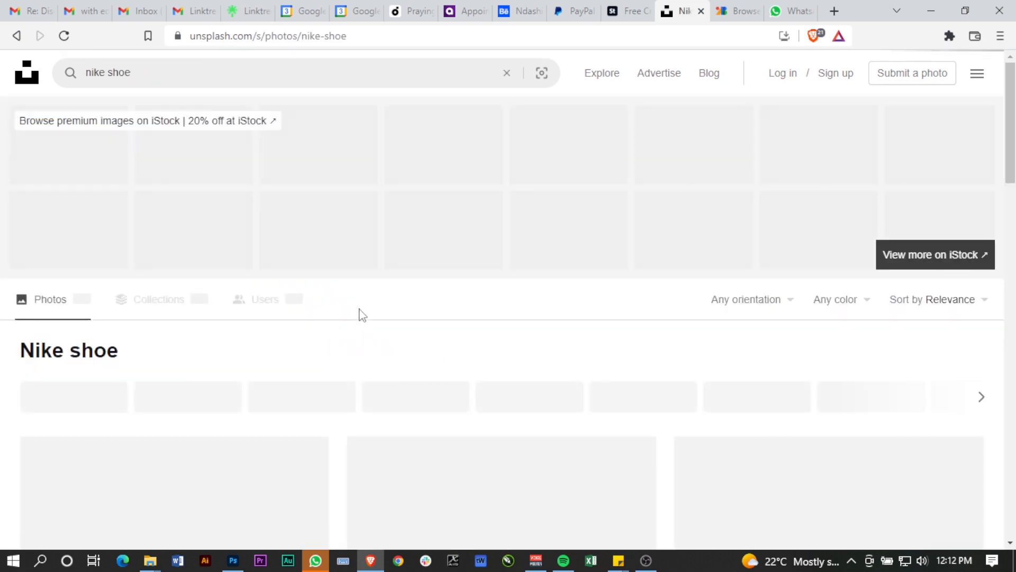
{"action": "scroll", "coordinate": [360, 312], "scroll_direction": "down", "scroll_amount": 5}
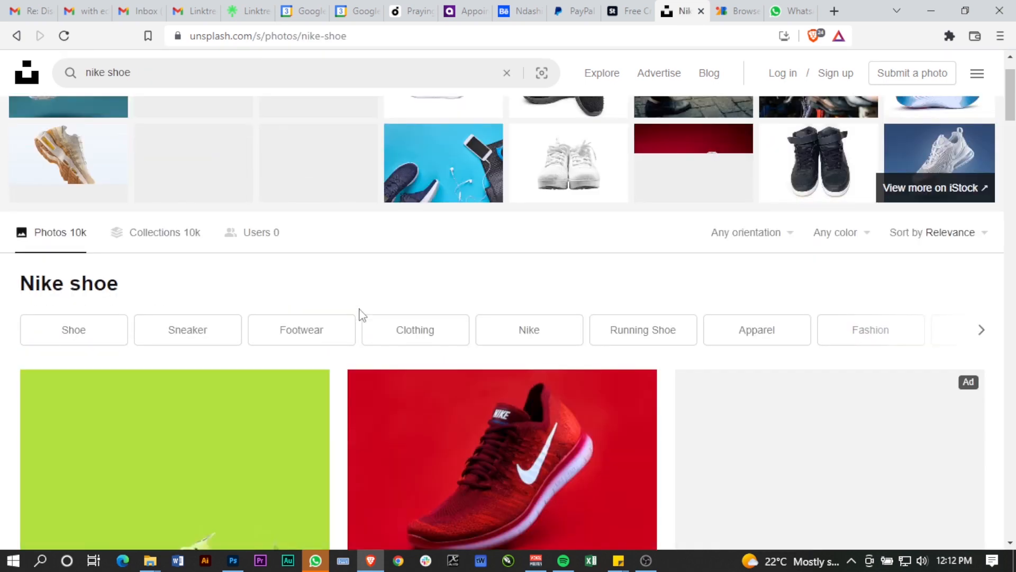
{"action": "scroll", "coordinate": [397, 366], "scroll_direction": "down", "scroll_amount": 12}
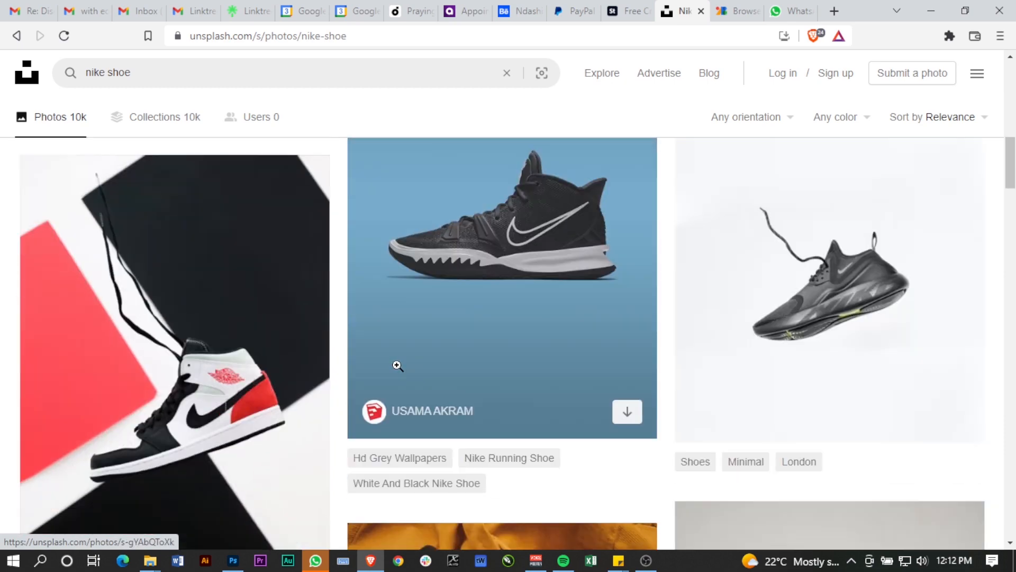
{"action": "scroll", "coordinate": [398, 368], "scroll_direction": "down", "scroll_amount": 10}
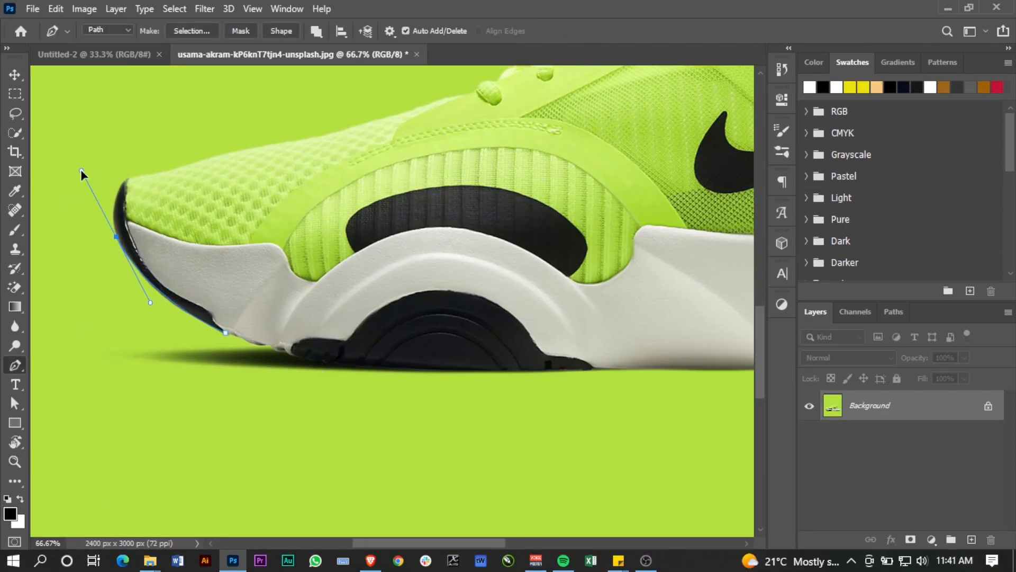
Trace a Pen path around the shoe's toe tip and along the front edge of the upper.
{"action": "left_click_drag", "start_coordinate": [126, 179], "coordinate": [149, 154]}
{"action": "left_click", "coordinate": [126, 179], "text": "alt"}
{"action": "mouse_move", "coordinate": [205, 155]}
{"action": "left_mouse_down"}
{"action": "mouse_move", "coordinate": [225, 146]}
{"action": "mouse_move", "coordinate": [142, 318]}
{"action": "left_mouse_up"}
{"action": "mouse_move", "coordinate": [142, 318]}
{"action": "left_mouse_down"}
{"action": "mouse_move", "coordinate": [171, 303]}
{"action": "mouse_move", "coordinate": [384, 312]}
{"action": "left_mouse_up"}
{"action": "key", "text": "ctrl+z"}
{"action": "left_click_drag", "start_coordinate": [165, 485], "coordinate": [319, 339]}
{"action": "left_click_drag", "start_coordinate": [154, 306], "coordinate": [161, 299]}
{"action": "left_click_drag", "start_coordinate": [316, 179], "coordinate": [214, 313]}
{"action": "left_click_drag", "start_coordinate": [524, 224], "coordinate": [566, 207]}
{"action": "left_click_drag", "start_coordinate": [566, 207], "coordinate": [308, 353]}
{"action": "left_click_drag", "start_coordinate": [619, 291], "coordinate": [673, 292]}
{"action": "left_click_drag", "start_coordinate": [631, 323], "coordinate": [330, 354]}
{"action": "left_click_drag", "start_coordinate": [574, 279], "coordinate": [655, 238]}
{"action": "left_click", "coordinate": [573, 279], "text": "alt"}
Continue the Pen path up along the laces to the uppermost lace loop.
{"action": "left_click_drag", "start_coordinate": [635, 297], "coordinate": [376, 325]}
{"action": "left_click", "coordinate": [461, 273]}
{"action": "left_click_drag", "start_coordinate": [475, 262], "coordinate": [479, 254]}
{"action": "left_click_drag", "start_coordinate": [479, 257], "coordinate": [319, 313]}
{"action": "left_click_drag", "start_coordinate": [404, 281], "coordinate": [471, 295]}
{"action": "left_click_drag", "start_coordinate": [426, 260], "coordinate": [433, 234]}
{"action": "left_click_drag", "start_coordinate": [543, 217], "coordinate": [617, 239]}
{"action": "left_click_drag", "start_coordinate": [618, 239], "coordinate": [424, 327]}
{"action": "left_click", "coordinate": [350, 304], "text": "alt"}
{"action": "left_click", "coordinate": [391, 280]}
{"action": "left_click_drag", "start_coordinate": [502, 170], "coordinate": [196, 433]}
{"action": "left_click", "coordinate": [370, 314]}
{"action": "left_click_drag", "start_coordinate": [435, 299], "coordinate": [480, 286]}
{"action": "left_click", "coordinate": [509, 297]}
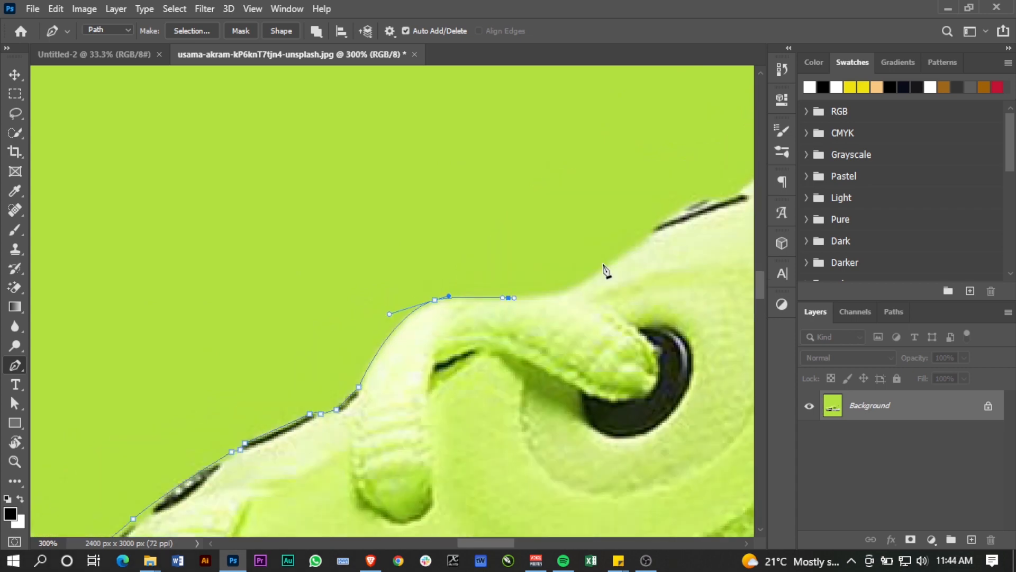
Extend the Pen path from the uppermost lace loop to the pointed tip of the shoe's tongue.
{"action": "left_click_drag", "start_coordinate": [609, 264], "coordinate": [653, 225]}
{"action": "left_click_drag", "start_coordinate": [652, 225], "coordinate": [490, 302]}
{"action": "left_click", "coordinate": [447, 340], "text": "alt"}
{"action": "left_click", "coordinate": [487, 309]}
{"action": "left_click", "coordinate": [496, 301]}
{"action": "left_click", "coordinate": [527, 280]}
{"action": "left_click_drag", "start_coordinate": [563, 287], "coordinate": [403, 373]}
{"action": "left_click", "coordinate": [429, 335]}
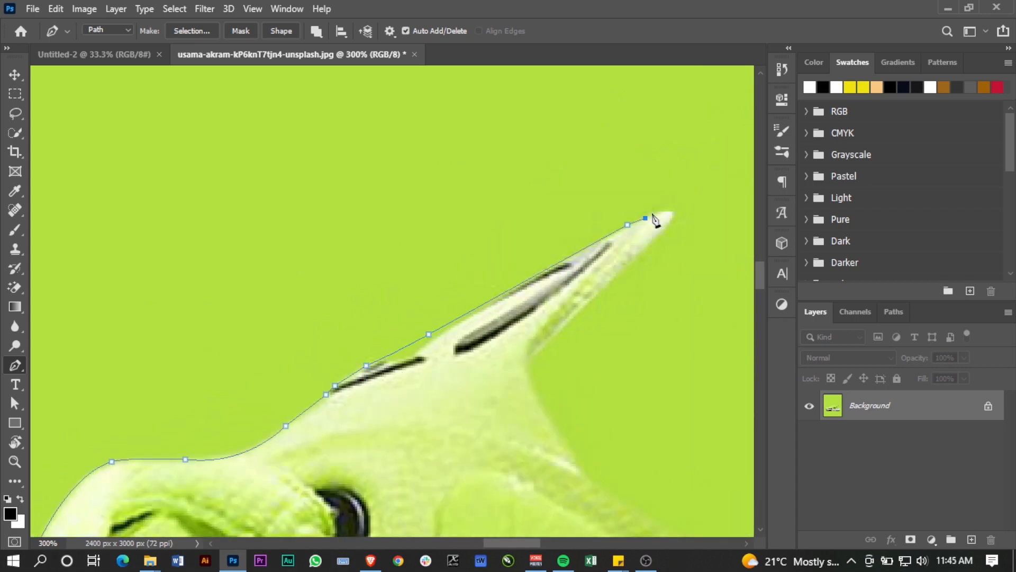
{"action": "left_click", "coordinate": [664, 212]}
Trace the path back down the tongue and along the collar opening to the heel tab's tip.
{"action": "scroll", "coordinate": [601, 307], "scroll_direction": "down", "scroll_amount": 1}
{"action": "left_click_drag", "start_coordinate": [531, 319], "coordinate": [535, 357]}
{"action": "left_click_drag", "start_coordinate": [585, 440], "coordinate": [181, 145]}
{"action": "left_click_drag", "start_coordinate": [397, 293], "coordinate": [427, 312]}
{"action": "left_click_drag", "start_coordinate": [451, 344], "coordinate": [141, 312]}
{"action": "left_click_drag", "start_coordinate": [455, 365], "coordinate": [338, 434]}
{"action": "left_click_drag", "start_coordinate": [531, 253], "coordinate": [591, 79]}
{"action": "left_click_drag", "start_coordinate": [556, 519], "coordinate": [553, 485]}
{"action": "key", "text": "ctrl+minus"}
{"action": "left_click_drag", "start_coordinate": [518, 189], "coordinate": [528, 192]}
{"action": "left_click_drag", "start_coordinate": [356, 433], "coordinate": [320, 447]}
{"action": "left_click", "coordinate": [477, 305]}
{"action": "left_click", "coordinate": [532, 157]}
{"action": "left_click", "coordinate": [544, 163]}
Continue the path down the back of the heel and around the rear of the white sole.
{"action": "left_click_drag", "start_coordinate": [571, 356], "coordinate": [279, 238]}
{"action": "left_click", "coordinate": [350, 399]}
{"action": "left_click", "coordinate": [382, 489]}
{"action": "left_click_drag", "start_coordinate": [382, 490], "coordinate": [176, 162]}
{"action": "left_click", "coordinate": [197, 217]}
{"action": "left_click", "coordinate": [237, 420]}
{"action": "left_click_drag", "start_coordinate": [236, 421], "coordinate": [259, 323]}
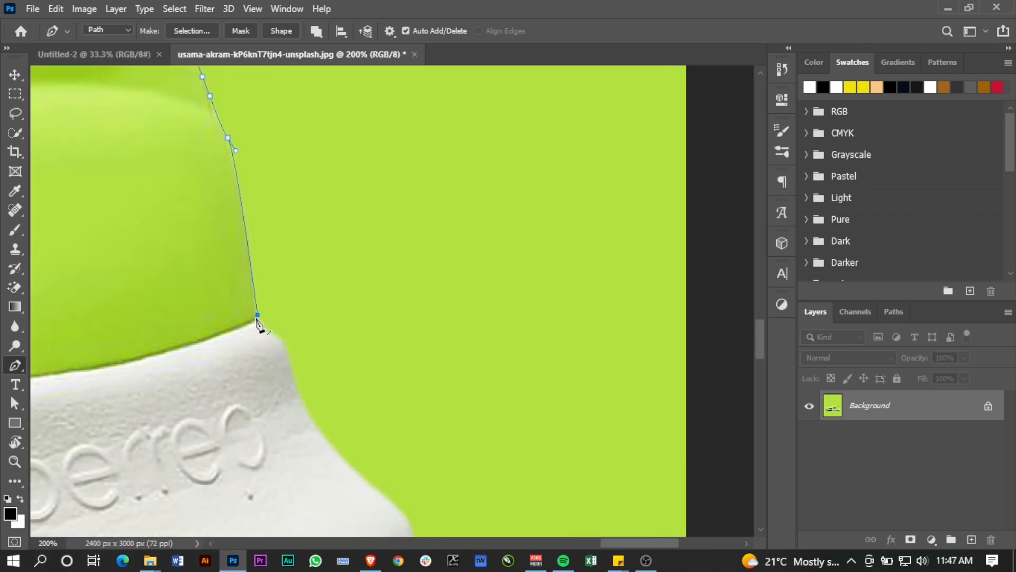
{"action": "left_click_drag", "start_coordinate": [256, 365], "coordinate": [174, 324]}
{"action": "left_click", "coordinate": [263, 424]}
{"action": "left_click_drag", "start_coordinate": [297, 455], "coordinate": [166, 222]}
{"action": "left_click_drag", "start_coordinate": [100, 417], "coordinate": [56, 445]}
Trace the path along the underside of the sole from the heel to the front black outsole.
{"action": "left_click_drag", "start_coordinate": [57, 445], "coordinate": [631, 252]}
{"action": "left_click_drag", "start_coordinate": [63, 381], "coordinate": [582, 352]}
{"action": "left_click_drag", "start_coordinate": [531, 360], "coordinate": [365, 189]}
{"action": "left_click", "coordinate": [215, 188]}
{"action": "left_click_drag", "start_coordinate": [200, 198], "coordinate": [53, 170]}
{"action": "left_click", "coordinate": [515, 248]}
{"action": "left_click", "coordinate": [486, 255]}
{"action": "left_click", "coordinate": [466, 255]}
{"action": "left_click_drag", "start_coordinate": [401, 255], "coordinate": [614, 244]}
{"action": "left_click", "coordinate": [484, 245]}
{"action": "left_click_drag", "start_coordinate": [451, 245], "coordinate": [599, 251]}
{"action": "left_click", "coordinate": [408, 249]}
{"action": "left_click_drag", "start_coordinate": [409, 248], "coordinate": [614, 277]}
{"action": "left_click", "coordinate": [425, 269]}
{"action": "left_click", "coordinate": [404, 268]}
{"action": "left_click", "coordinate": [381, 265]}
{"action": "left_click", "coordinate": [356, 263]}
{"action": "left_click", "coordinate": [324, 258]}
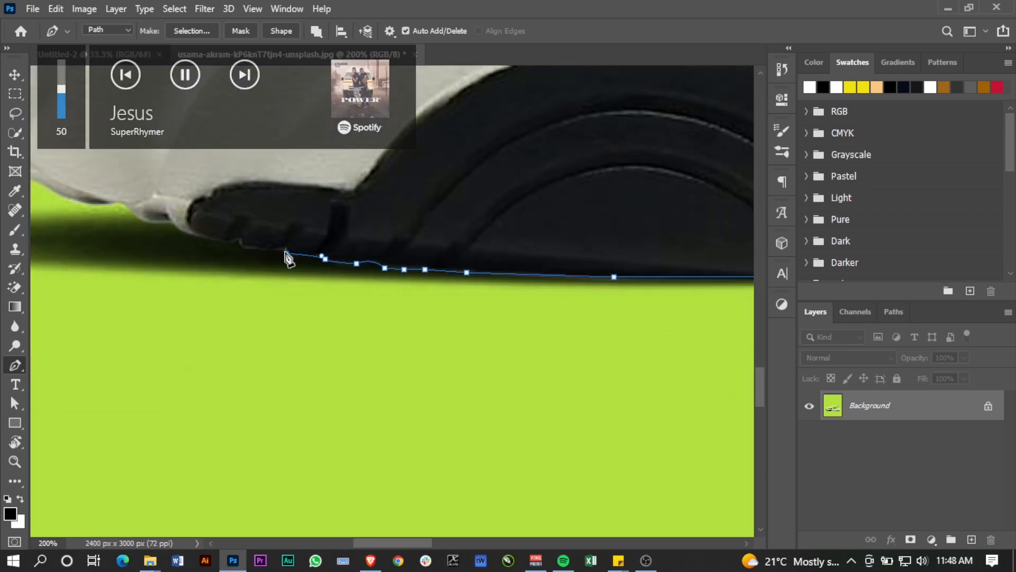
Extend the path from the front black outsole along the sole's edge back toward the toe.
{"action": "left_click_drag", "start_coordinate": [286, 257], "coordinate": [526, 281]}
{"action": "left_click", "coordinate": [341, 228]}
{"action": "left_click", "coordinate": [232, 192]}
{"action": "left_click_drag", "start_coordinate": [232, 193], "coordinate": [435, 324]}
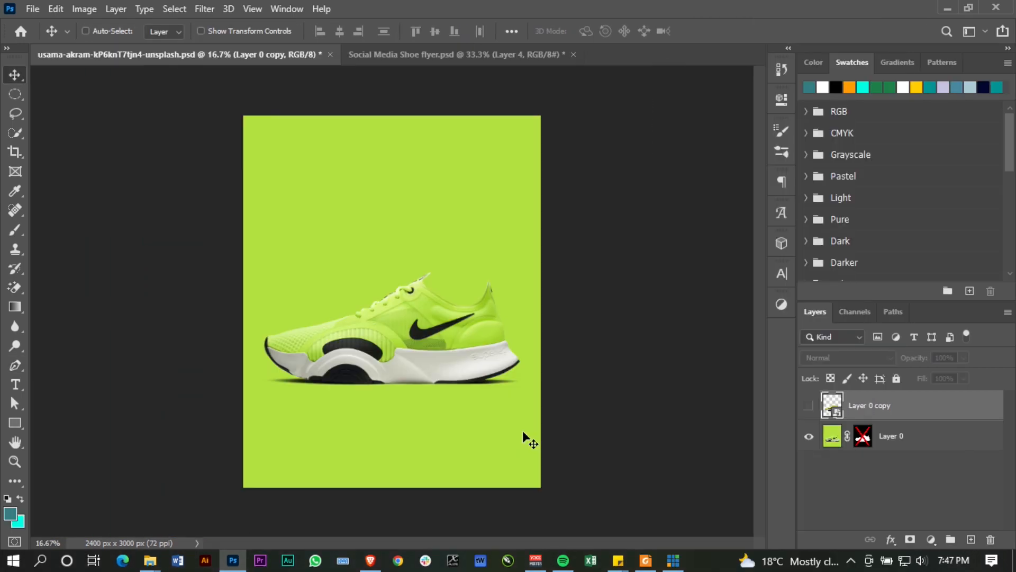
Hide Layer 0 and show Layer 0 copy to display the shoe cutout.
{"action": "left_click", "coordinate": [810, 440]}
{"action": "left_click", "coordinate": [810, 440]}
{"action": "left_click", "coordinate": [810, 438]}
{"action": "left_click", "coordinate": [809, 406]}
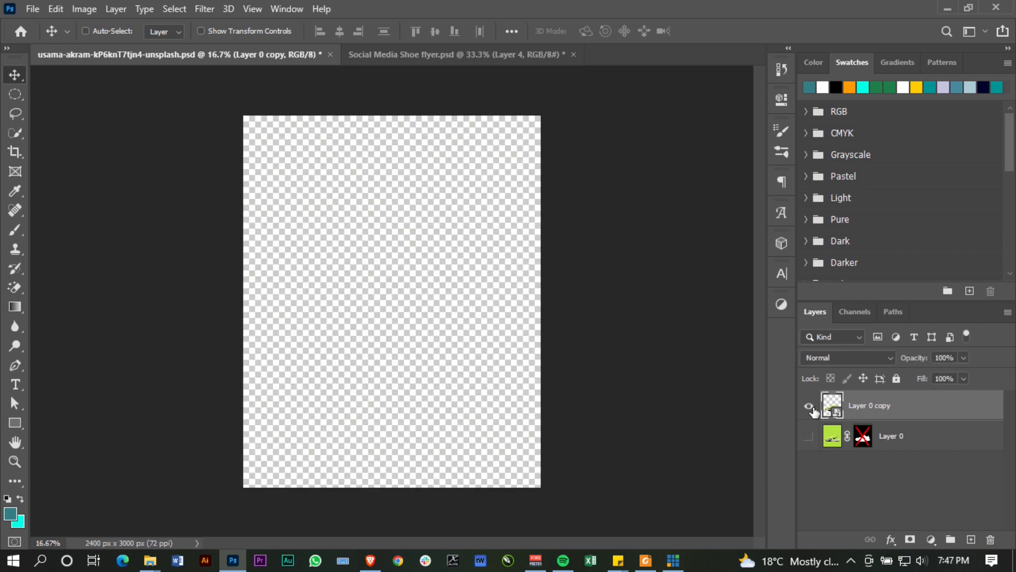
{"action": "left_click", "coordinate": [893, 440]}
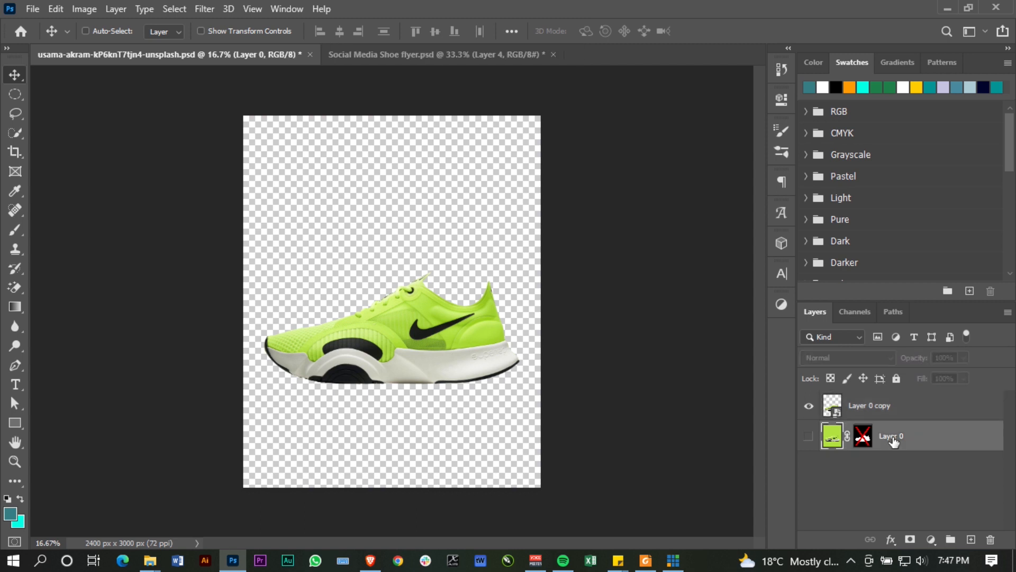
{"action": "right_click", "coordinate": [864, 406]}
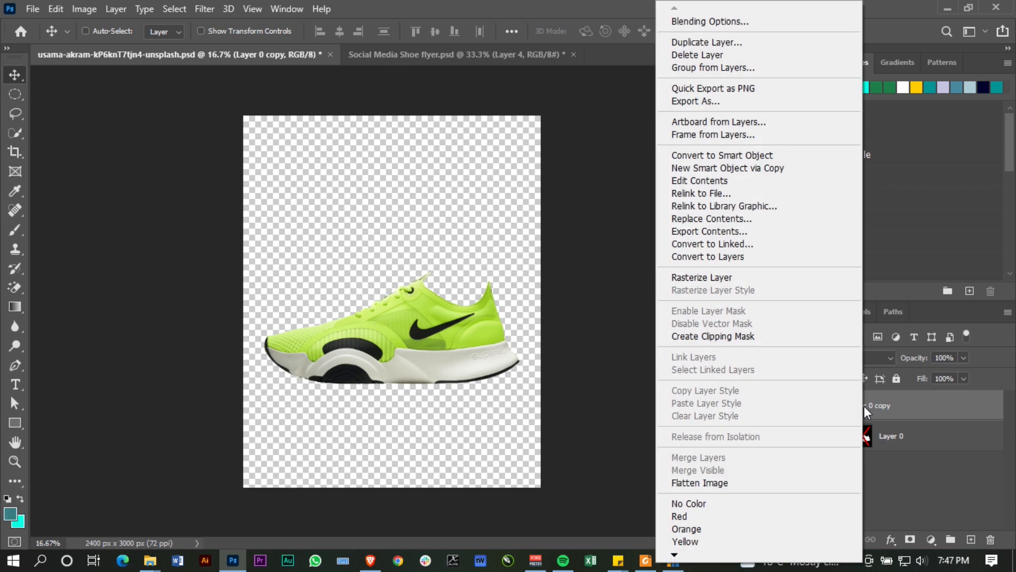
{"action": "left_click", "coordinate": [913, 431]}
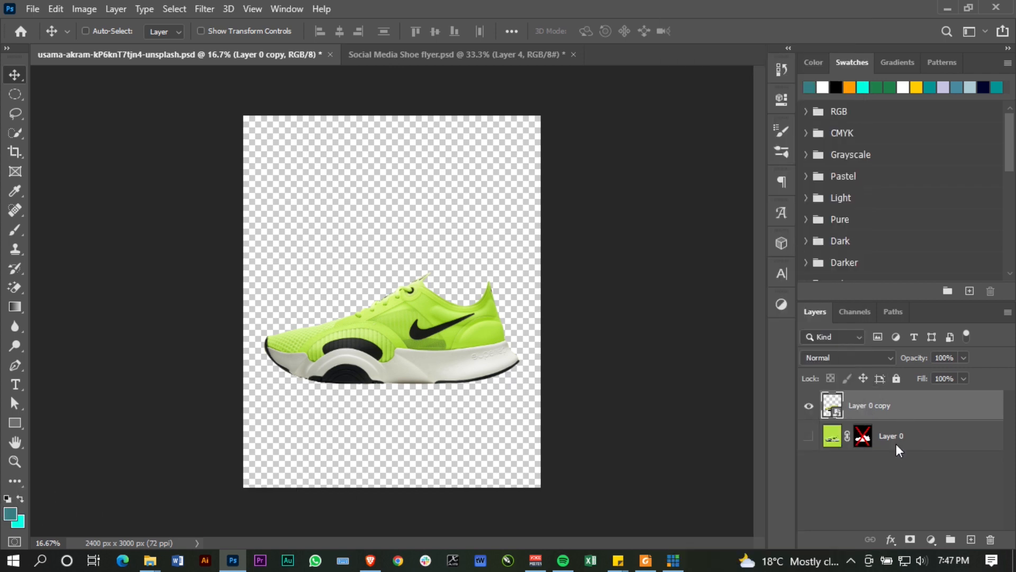
Delete Layer 0 copy, and make Layer 0 visible with its layer mask enabled.
{"action": "key", "text": "Delete"}
{"action": "left_click", "coordinate": [809, 406]}
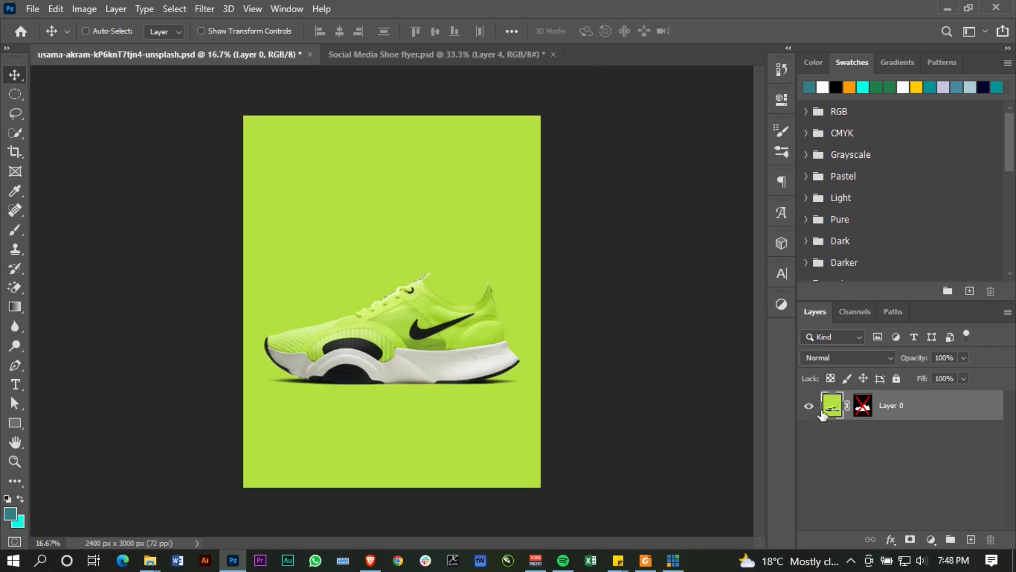
{"action": "left_click", "coordinate": [859, 415], "text": "shift"}
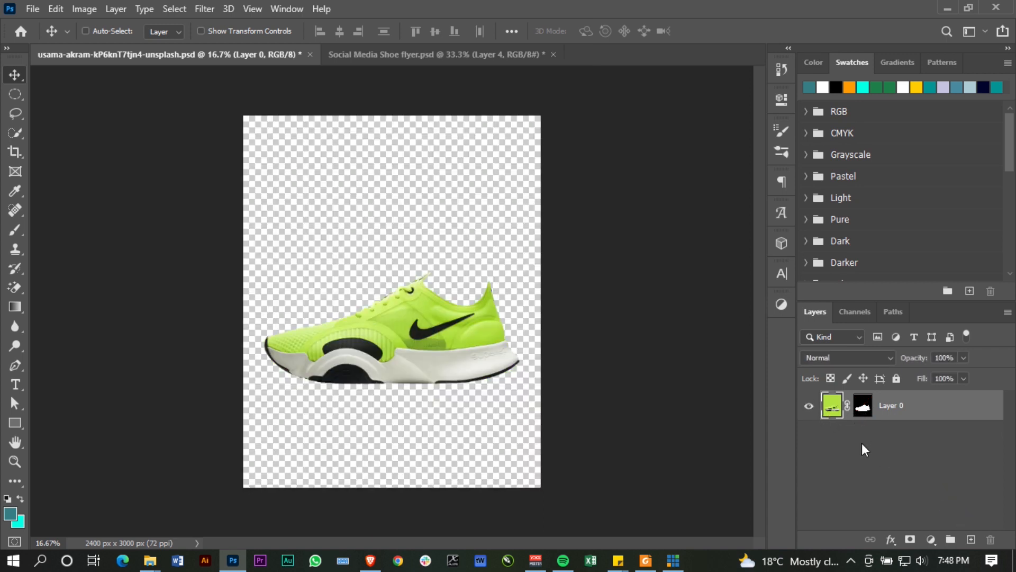
Duplicate the masked Layer 0 and convert the duplicate to a smart object.
{"action": "key", "text": "ctrl+j"}
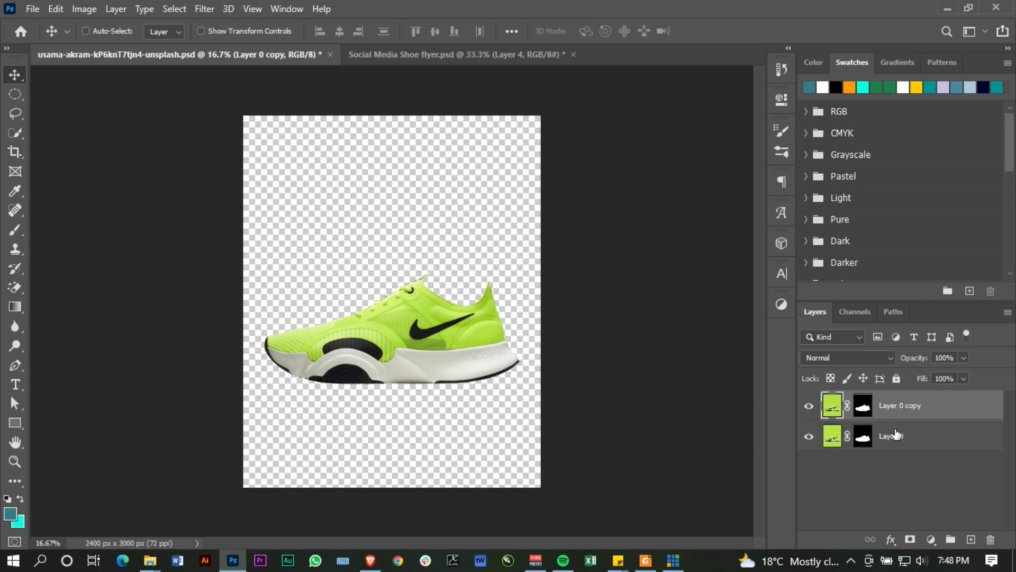
{"action": "right_click", "coordinate": [976, 406]}
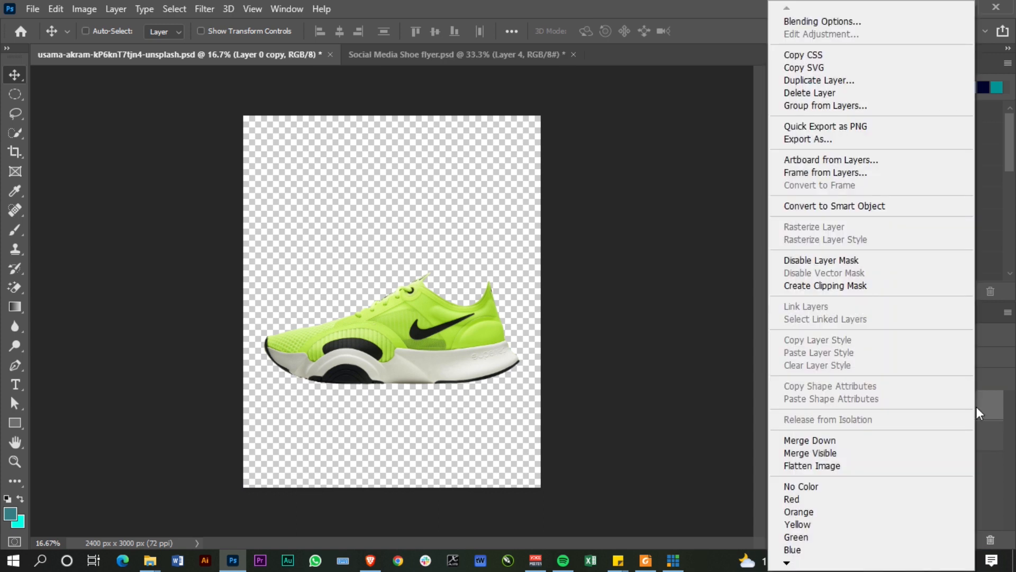
{"action": "left_click", "coordinate": [799, 206]}
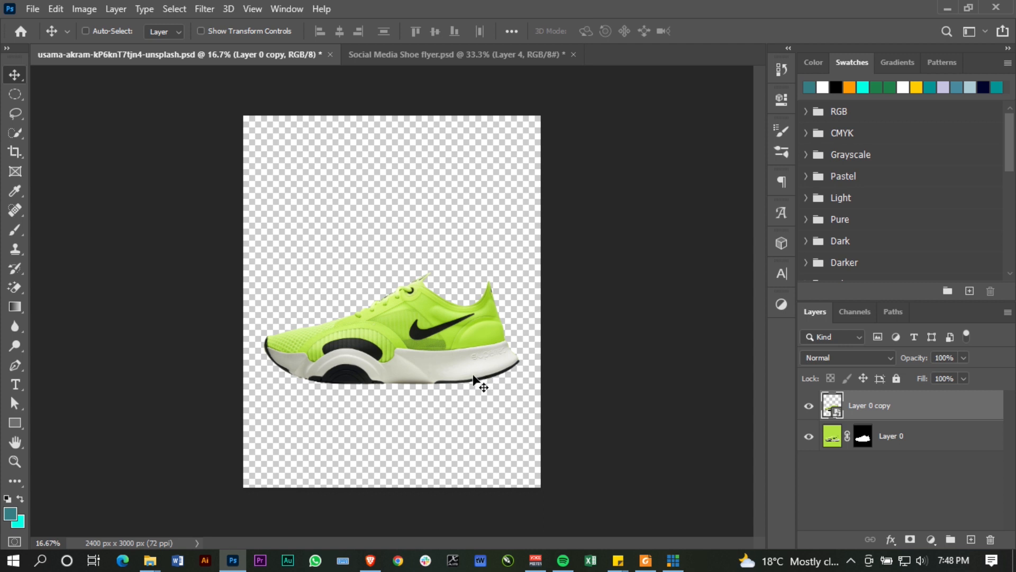
Scale the smart object shoe down proportionally to about 42% and hide Layer 0.
{"action": "key", "text": "ctrl+t"}
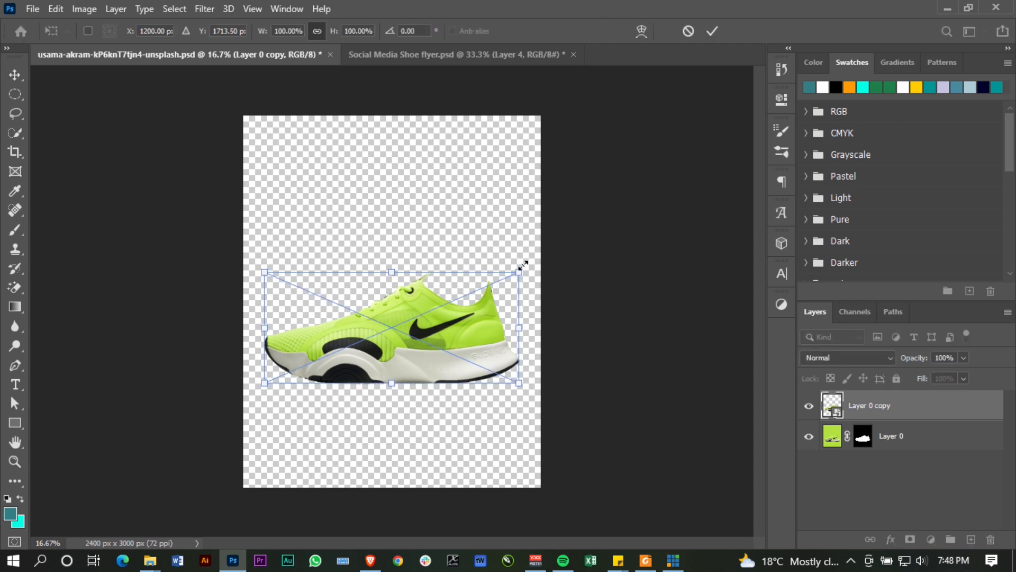
{"action": "left_click_drag", "start_coordinate": [522, 266], "coordinate": [639, 220]}
{"action": "left_click_drag", "start_coordinate": [448, 375], "coordinate": [373, 339]}
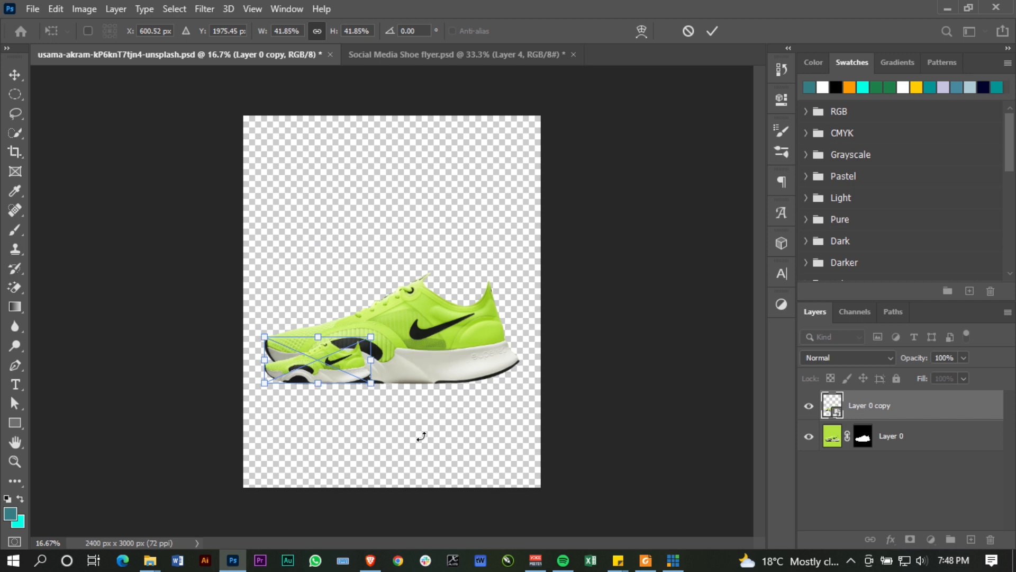
{"action": "key", "text": "Return"}
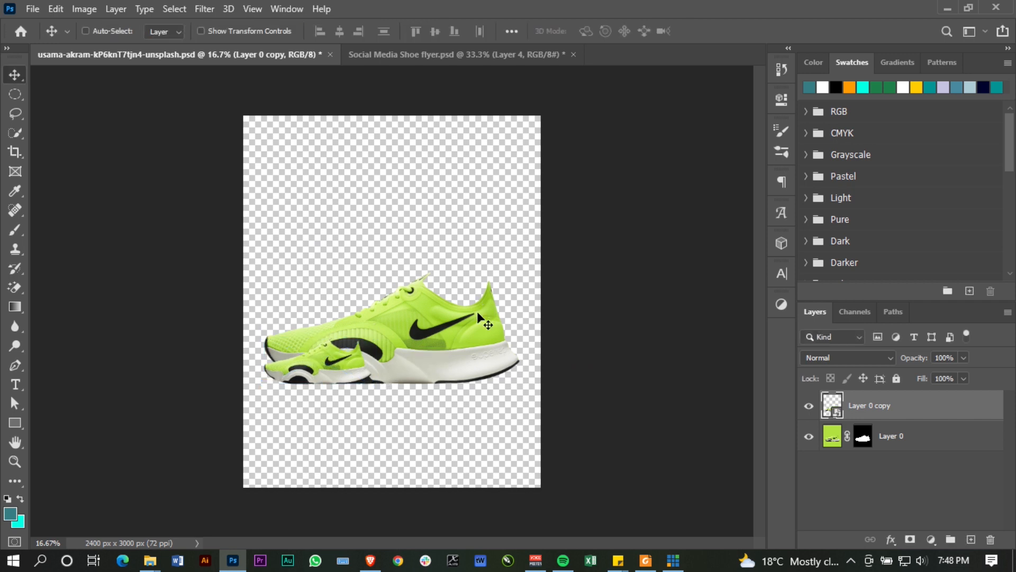
{"action": "left_click", "coordinate": [809, 437]}
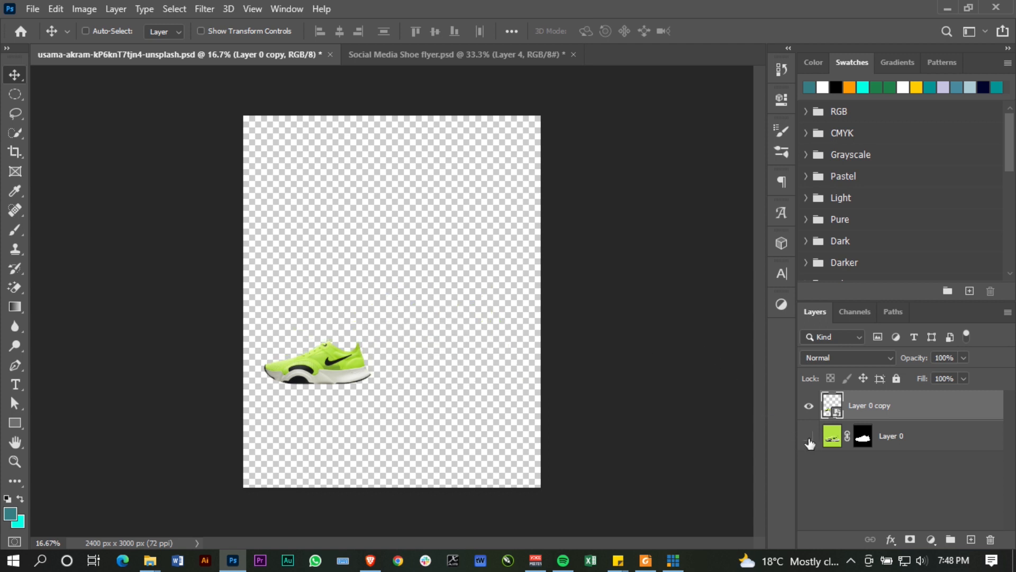
{"action": "key", "text": "ctrl+t"}
{"action": "left_click_drag", "start_coordinate": [371, 340], "coordinate": [450, 255]}
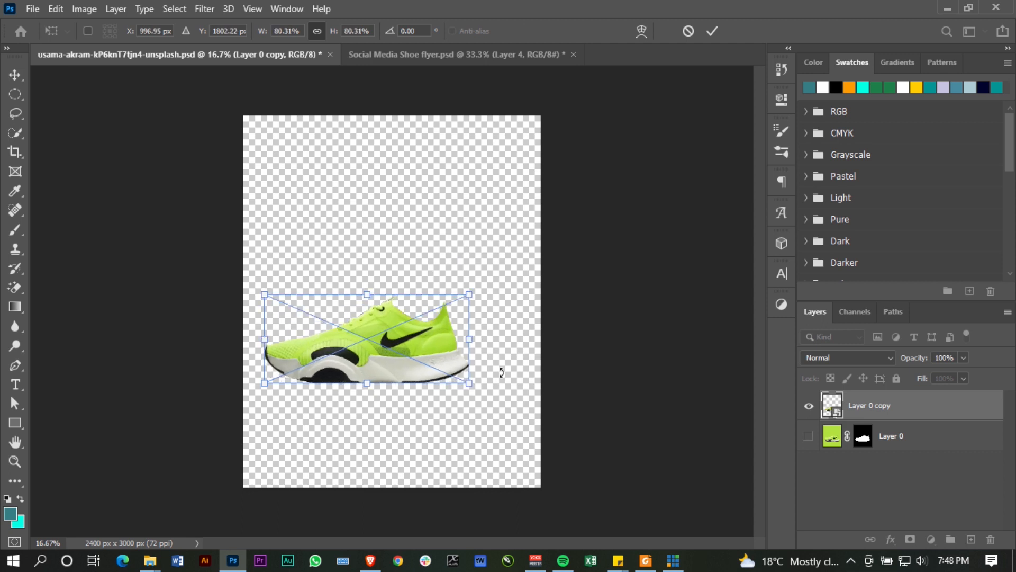
{"action": "key", "text": "Escape"}
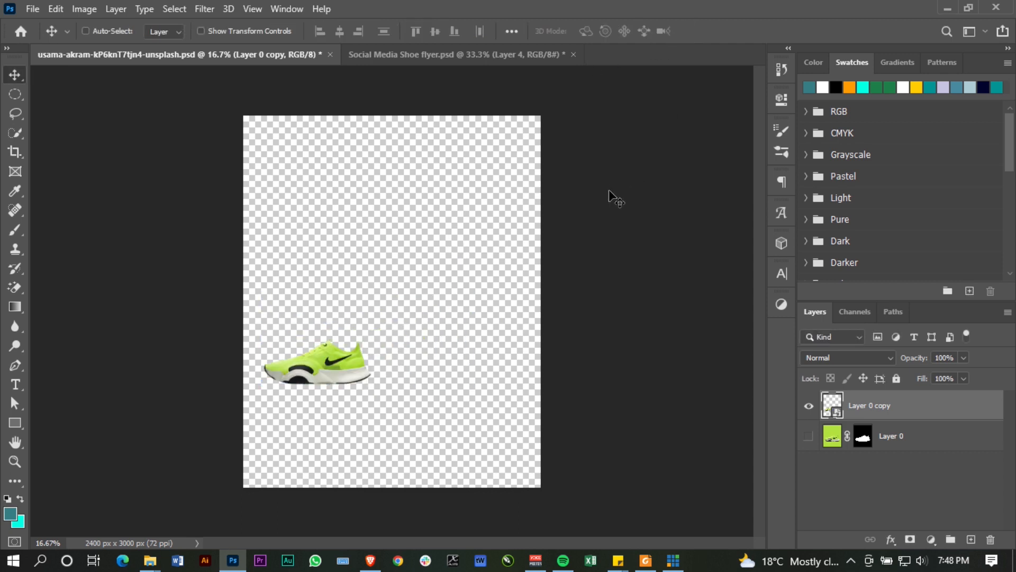
Undo the smart object shoe's downscaling and hide Layer 0 again.
{"action": "key", "text": "ctrl+z"}
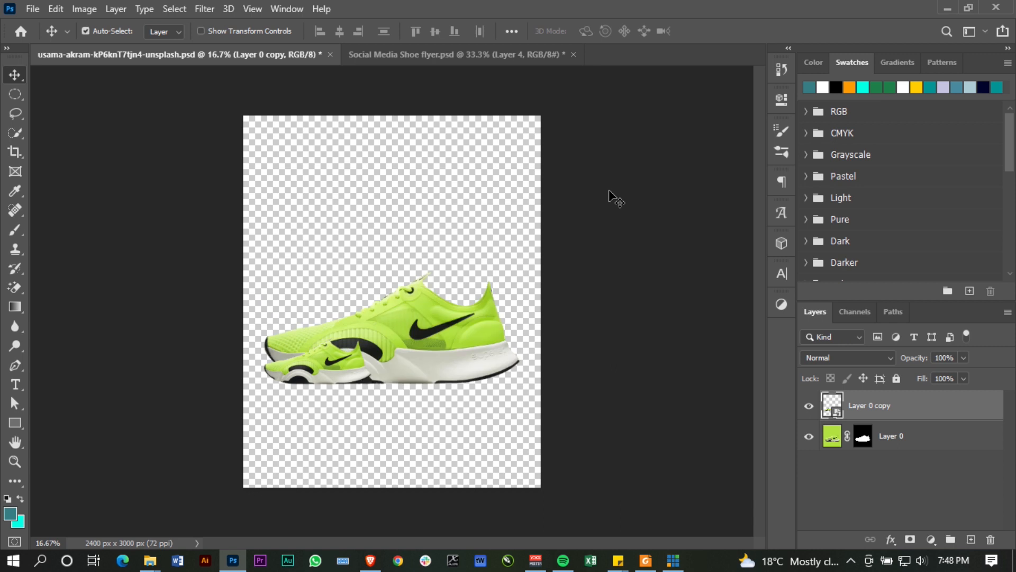
{"action": "key", "text": "ctrl+z"}
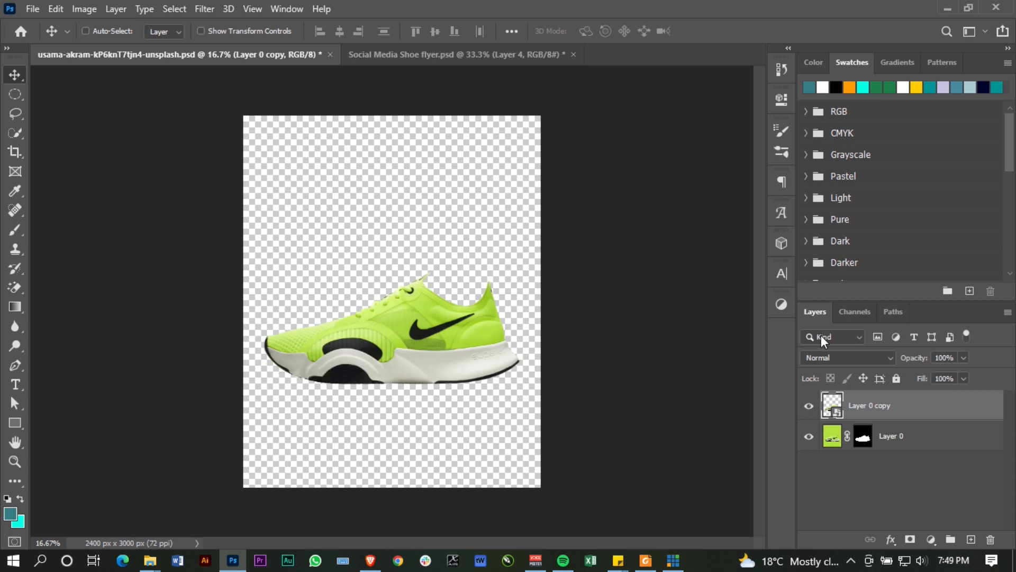
{"action": "left_click", "coordinate": [809, 438]}
Bring the smart object shoe into Social Media Shoe flyer.psd and scale it proportionally to about 10.8%, positioned within the canvas.
{"action": "left_click_drag", "start_coordinate": [414, 355], "coordinate": [420, 319]}
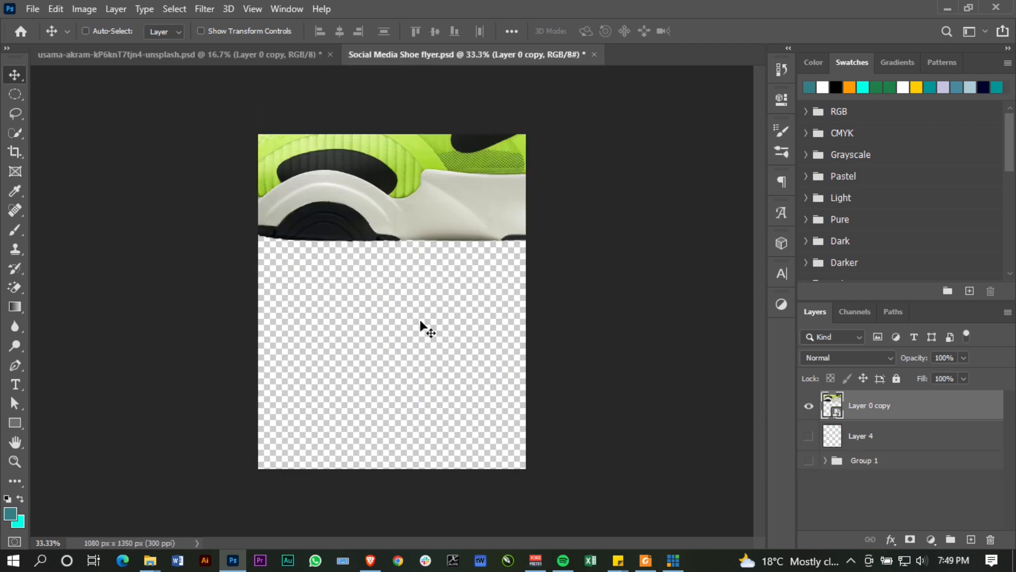
{"action": "left_click_drag", "start_coordinate": [427, 211], "coordinate": [410, 332]}
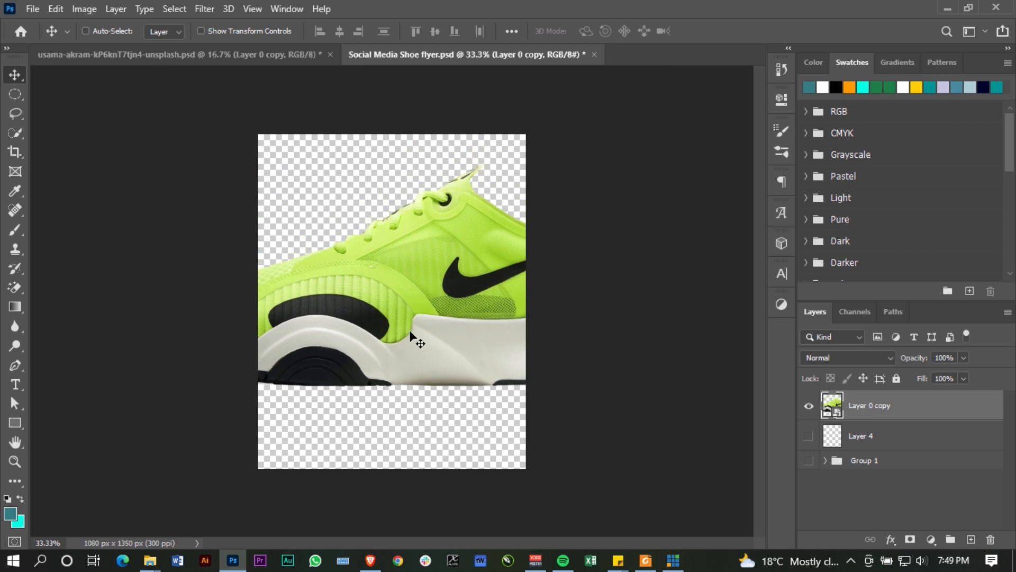
{"action": "key", "text": "ctrl+t"}
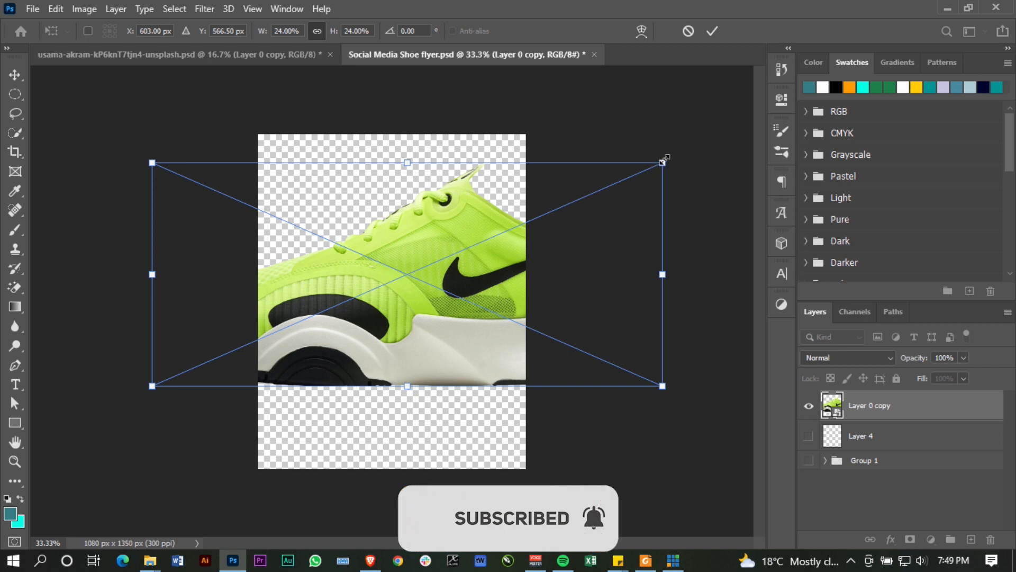
{"action": "left_click_drag", "start_coordinate": [663, 162], "coordinate": [563, 228]}
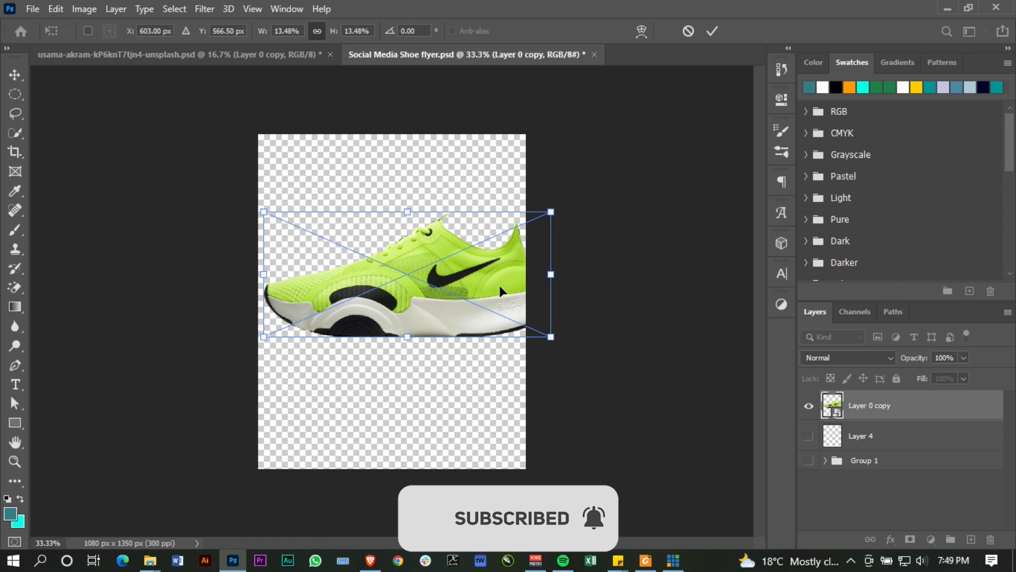
{"action": "left_click_drag", "start_coordinate": [496, 294], "coordinate": [503, 299]}
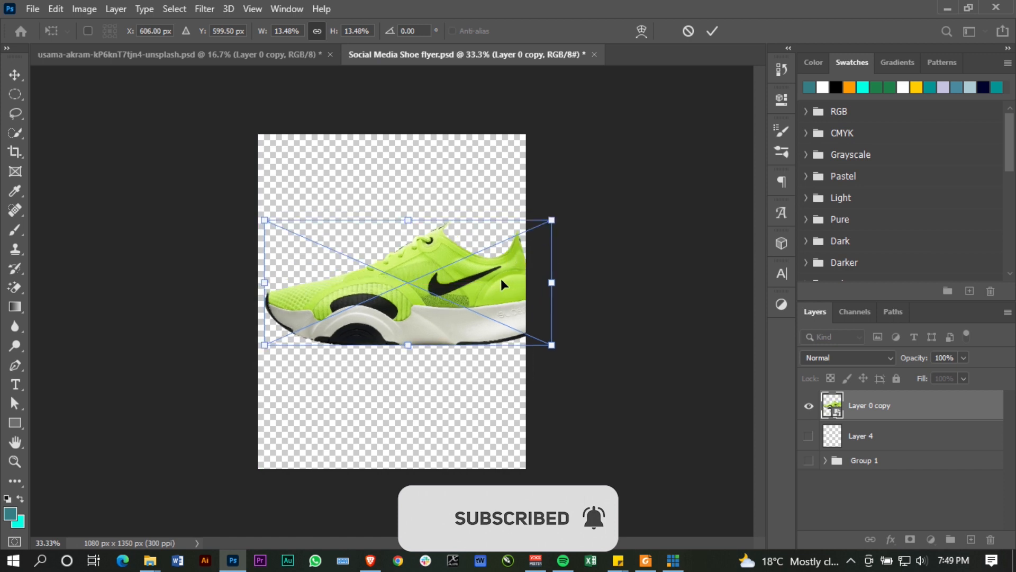
{"action": "left_click_drag", "start_coordinate": [554, 225], "coordinate": [496, 242]}
{"action": "left_click_drag", "start_coordinate": [491, 286], "coordinate": [468, 319]}
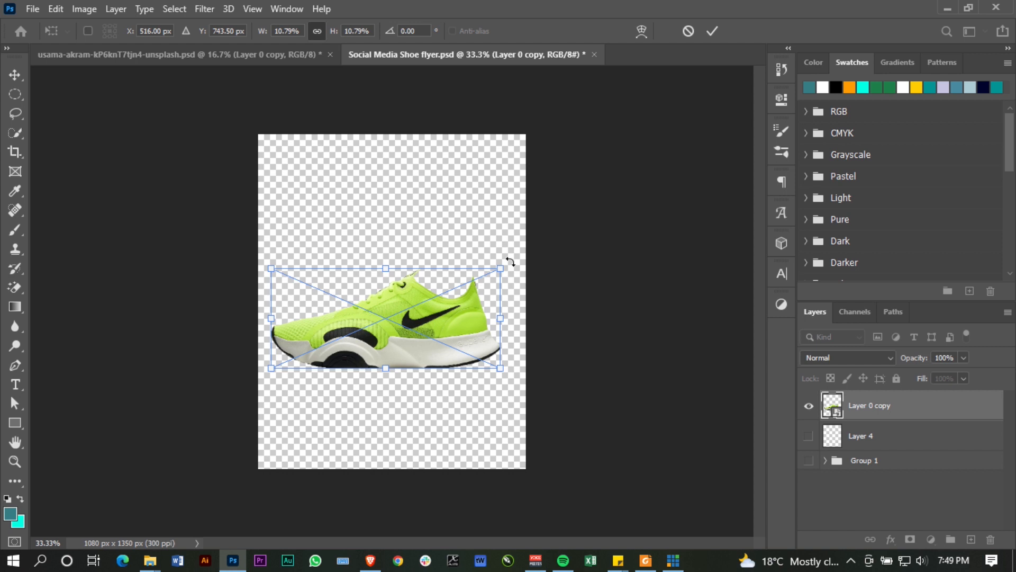
Rotate the shoe counterclockwise to about -21.75° and scale it proportionally to about 10%.
{"action": "left_click_drag", "start_coordinate": [510, 261], "coordinate": [487, 221]}
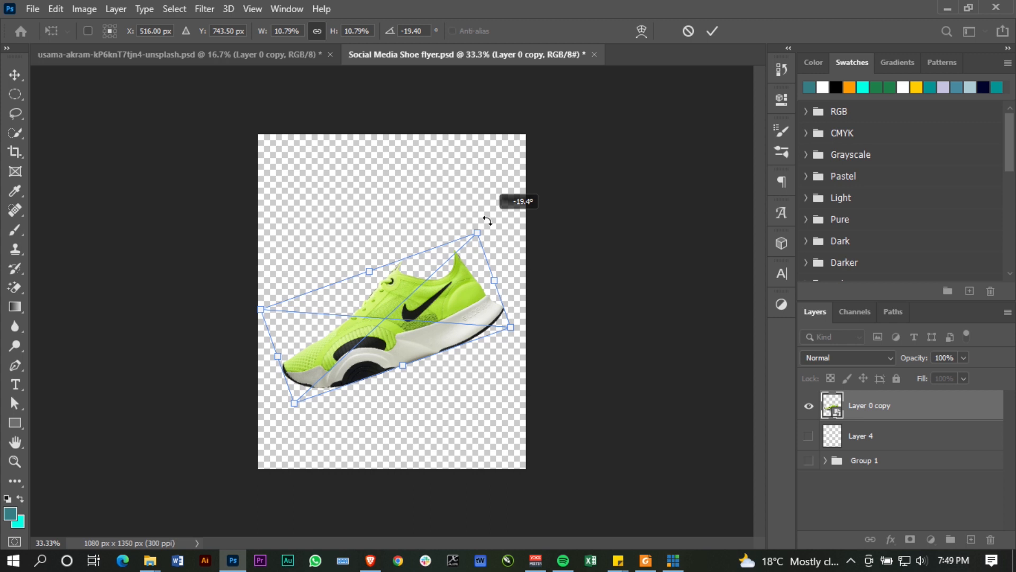
{"action": "left_click_drag", "start_coordinate": [487, 220], "coordinate": [483, 216]}
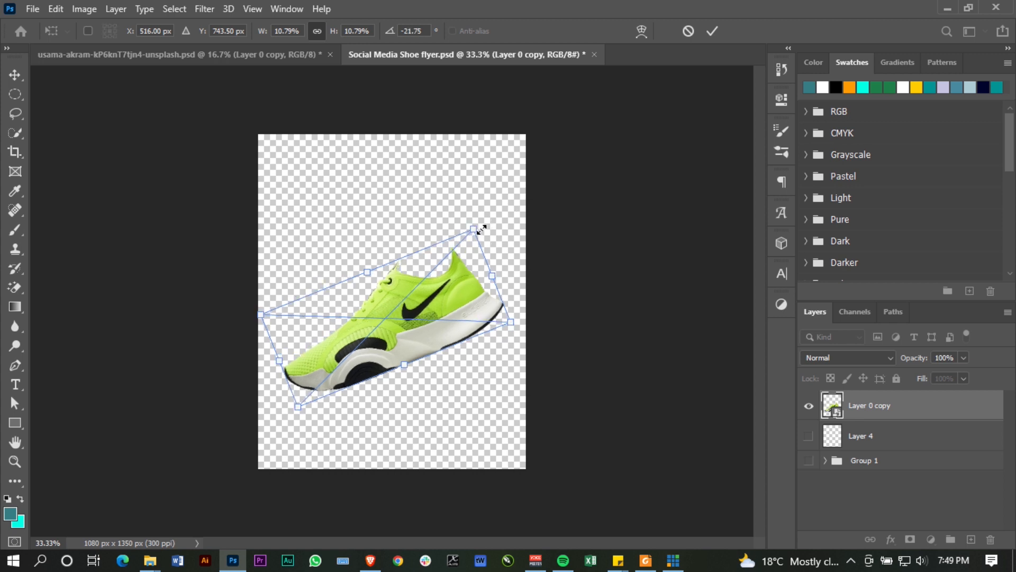
{"action": "left_click_drag", "start_coordinate": [482, 229], "coordinate": [474, 235]}
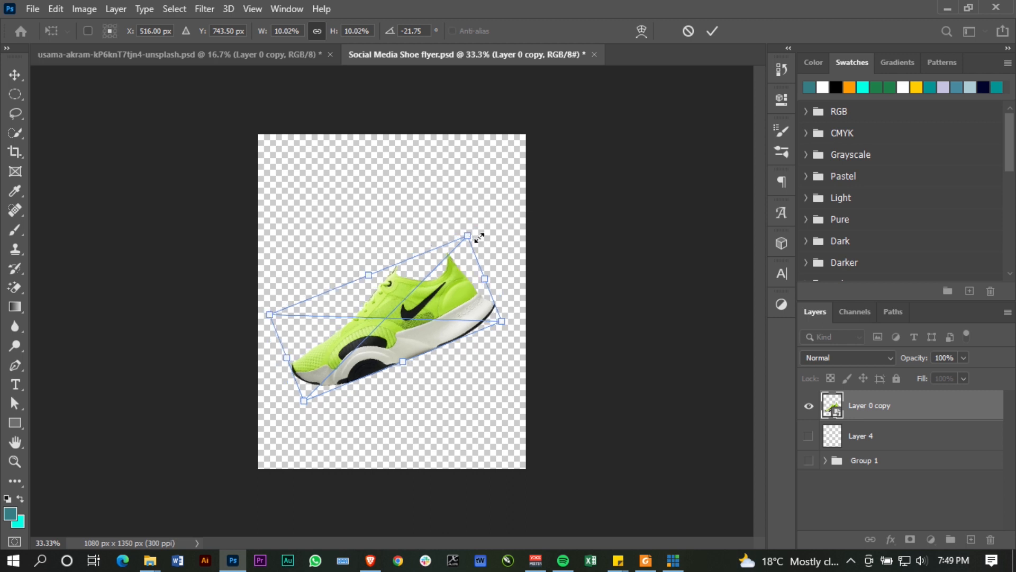
{"action": "left_click", "coordinate": [711, 32]}
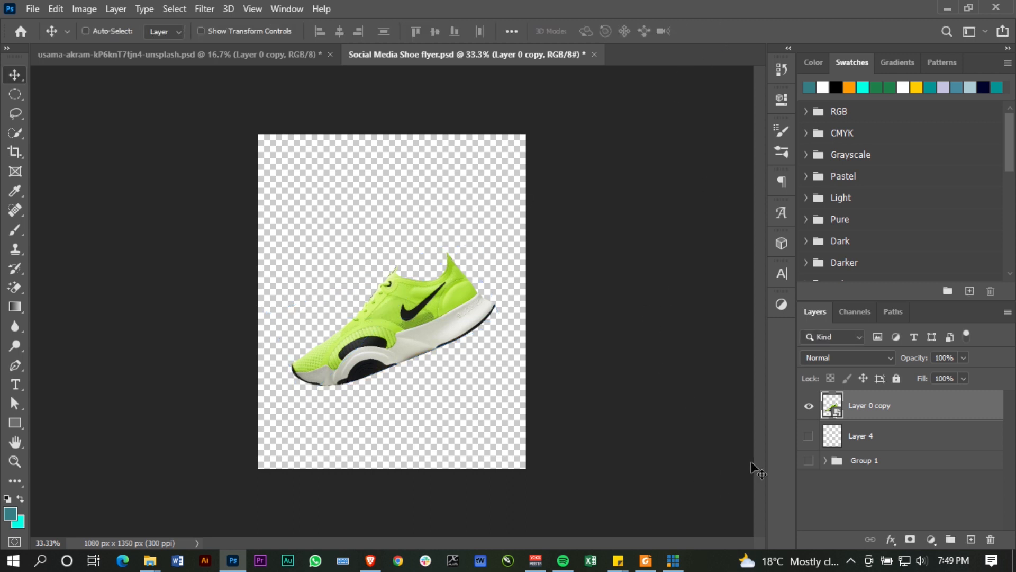
Make Layer 4 visible and add a Solid Color fill layer beneath the shoe.
{"action": "left_click", "coordinate": [874, 439]}
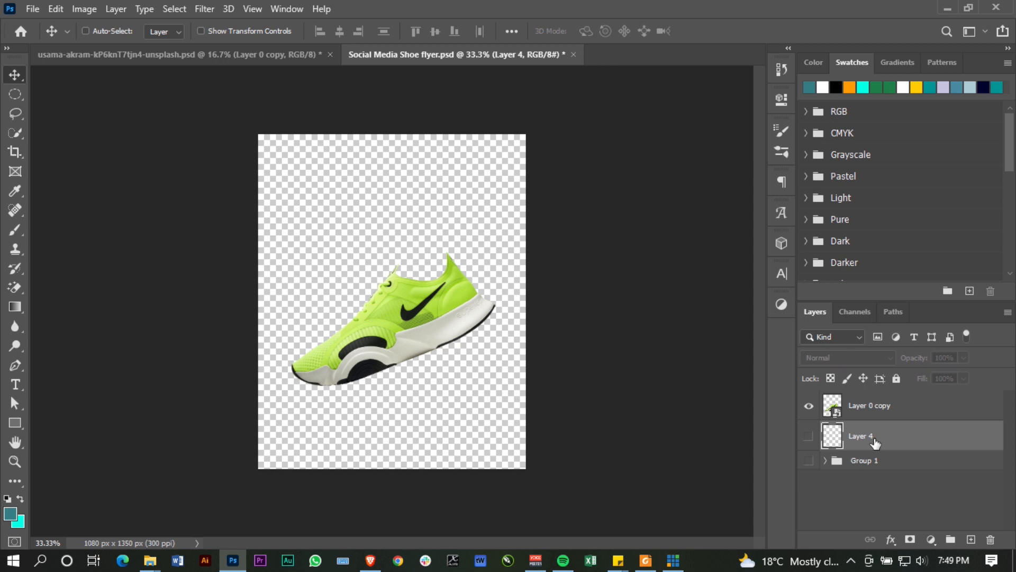
{"action": "left_click", "coordinate": [809, 436]}
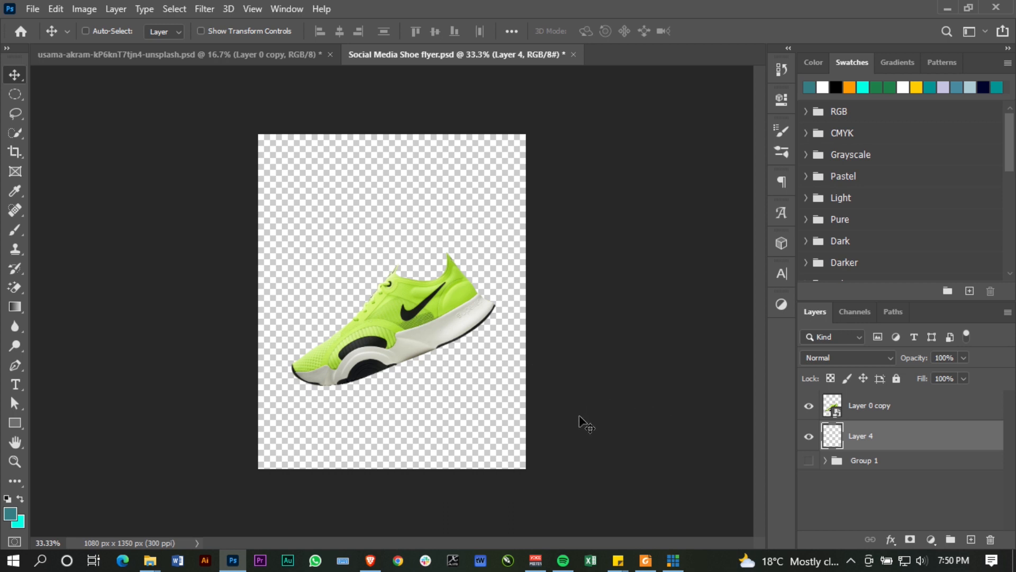
{"action": "left_click", "coordinate": [933, 539]}
{"action": "left_click", "coordinate": [916, 279]}
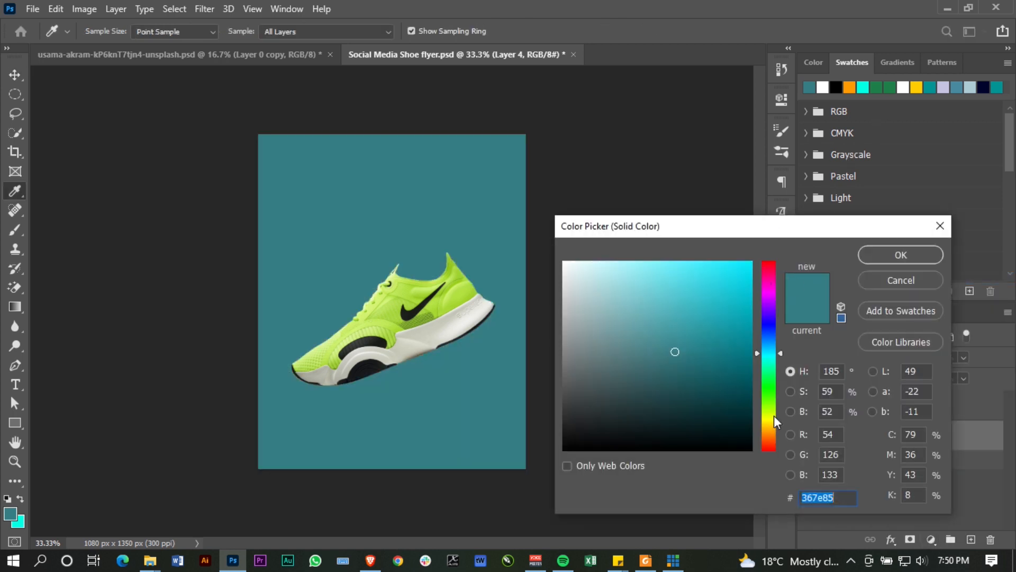
Set the solid fill color behind the shoe to yellow #e8d502.
{"action": "left_click", "coordinate": [771, 421]}
{"action": "left_click", "coordinate": [748, 261]}
{"action": "mouse_move", "coordinate": [748, 261]}
{"action": "left_mouse_down"}
{"action": "mouse_move", "coordinate": [753, 294]}
{"action": "mouse_move", "coordinate": [747, 288]}
{"action": "mouse_move", "coordinate": [764, 290]}
{"action": "left_mouse_up"}
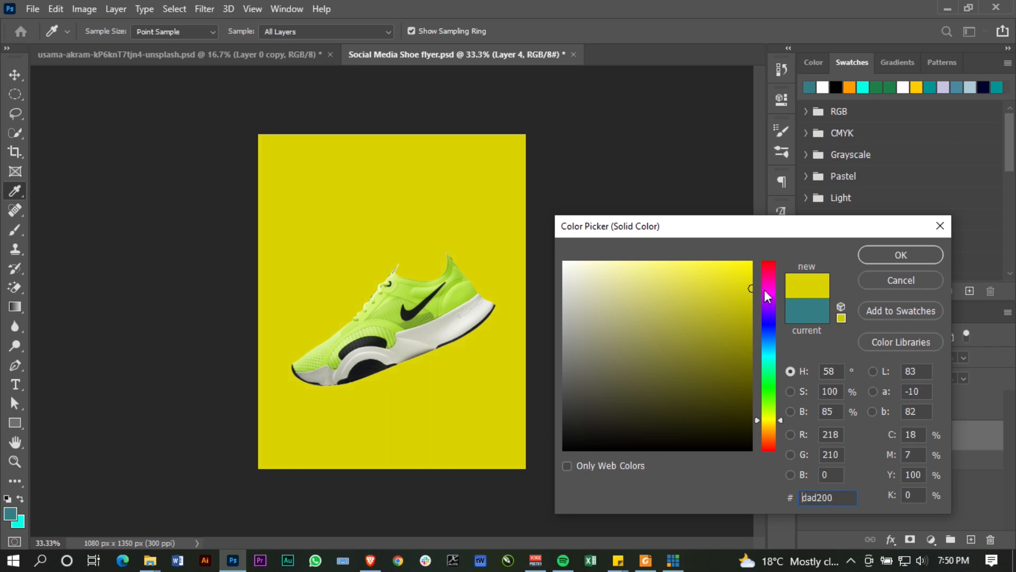
{"action": "left_click", "coordinate": [752, 279]}
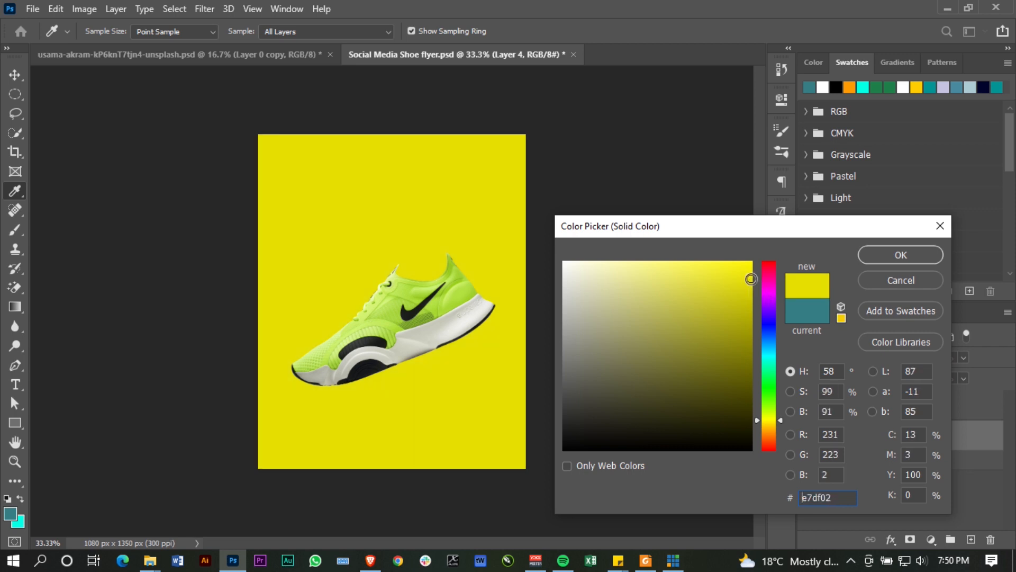
{"action": "left_click_drag", "start_coordinate": [752, 279], "coordinate": [752, 290]}
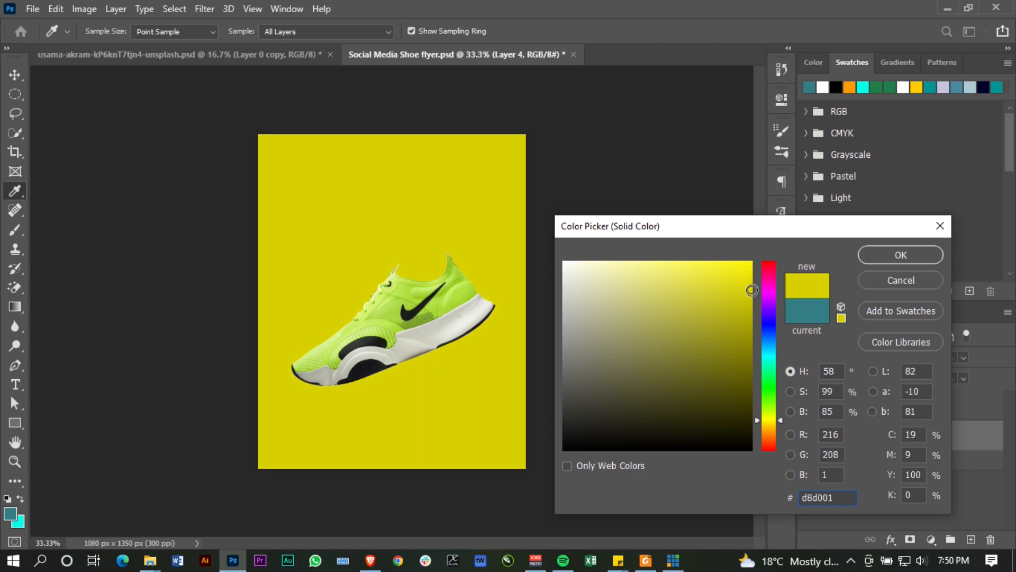
{"action": "left_click", "coordinate": [751, 279]}
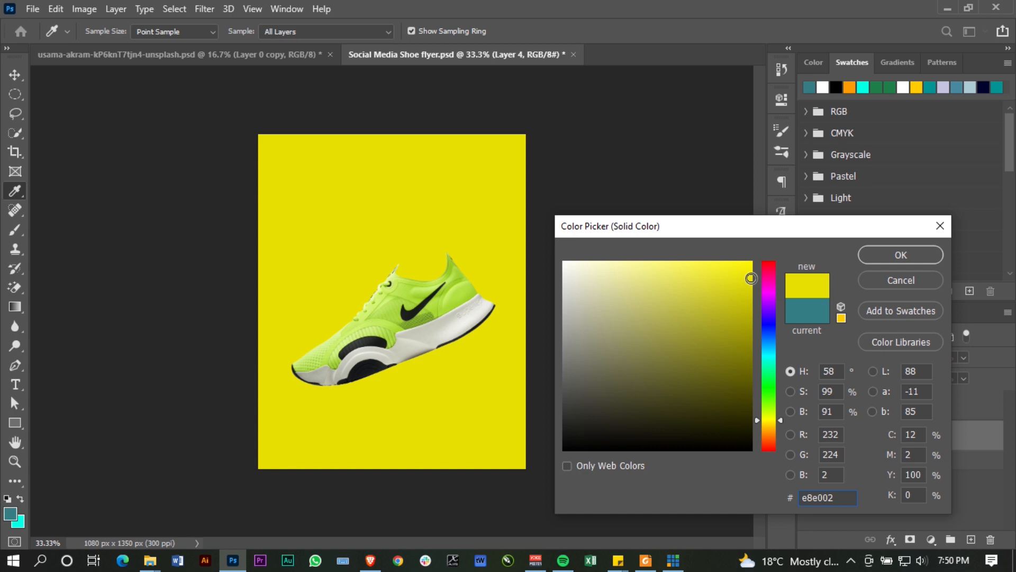
{"action": "left_click", "coordinate": [781, 420]}
{"action": "left_click_drag", "start_coordinate": [781, 420], "coordinate": [782, 422]}
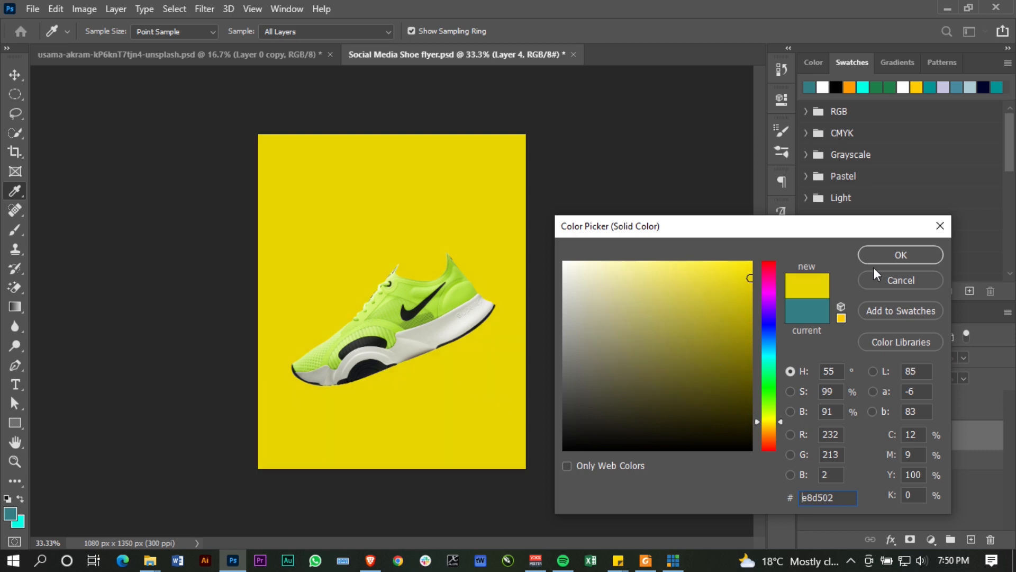
{"action": "left_click", "coordinate": [897, 255]}
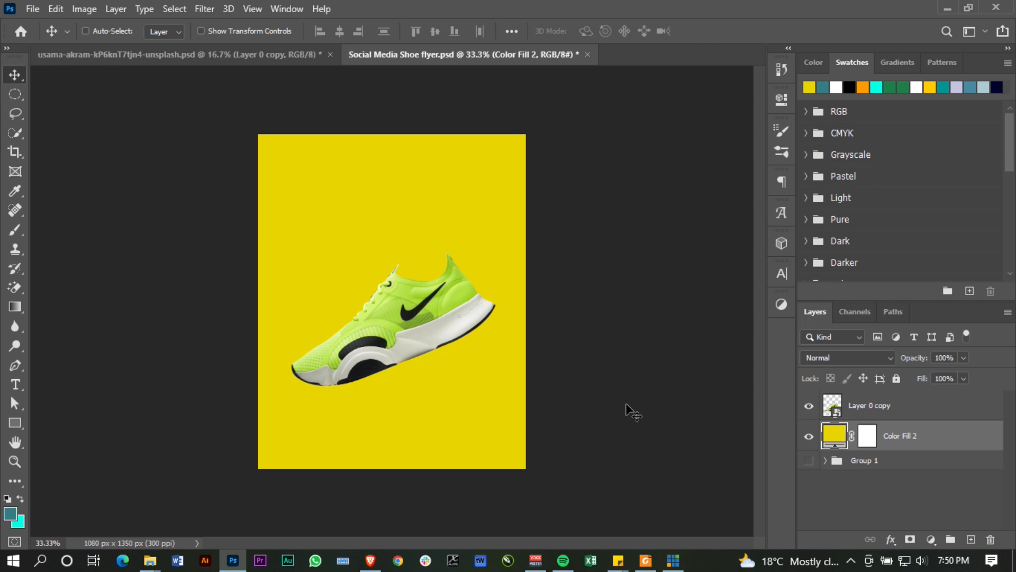
Rotate the shoe slightly further, to about -24.1°.
{"action": "left_click", "coordinate": [483, 334], "text": "ctrl"}
{"action": "key", "text": "ctrl+t"}
{"action": "left_click_drag", "start_coordinate": [507, 293], "coordinate": [506, 287]}
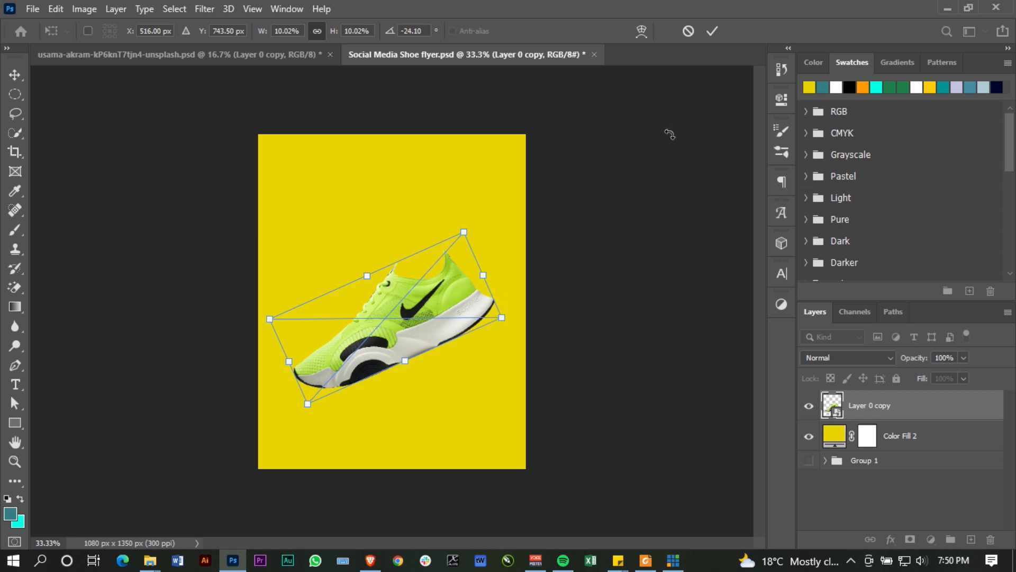
{"action": "left_click", "coordinate": [712, 32]}
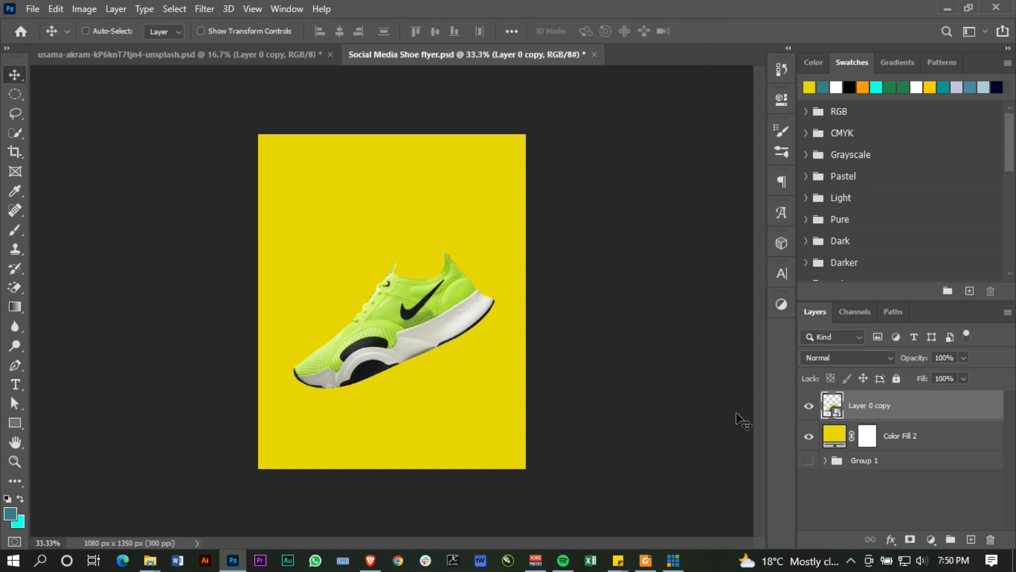
Create a new empty layer above Color Fill 2 and activate the Brush tool with the default black foreground color.
{"action": "left_click", "coordinate": [917, 435]}
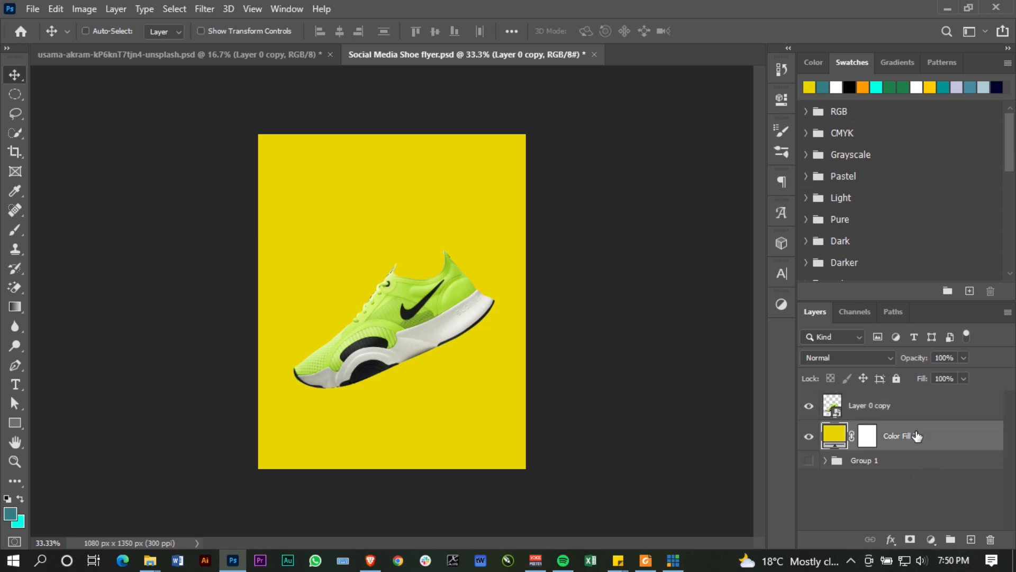
{"action": "left_click", "coordinate": [972, 541]}
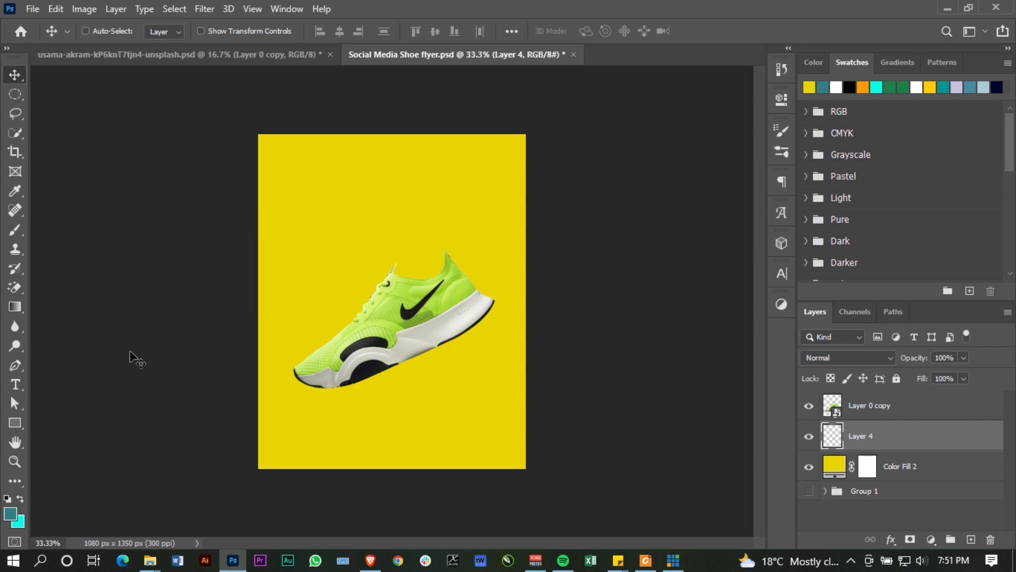
{"action": "left_click", "coordinate": [16, 230]}
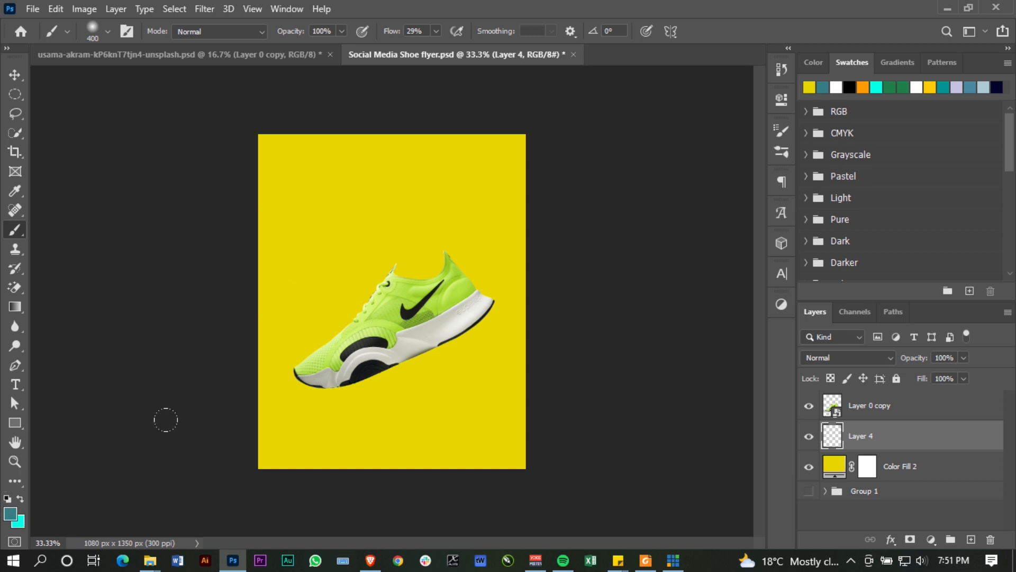
{"action": "key", "text": "d"}
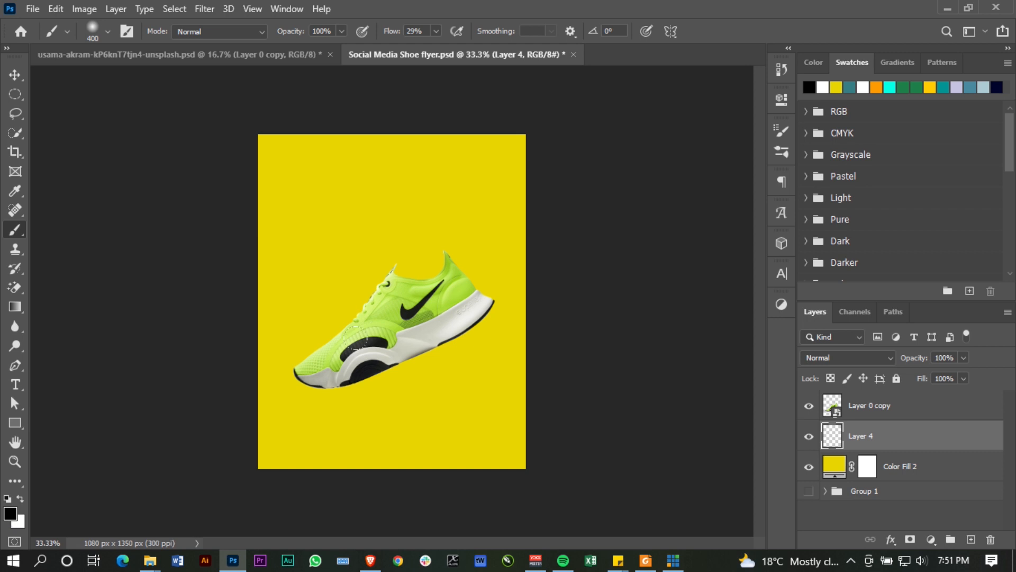
Reduce the roundness of the soft brush tip to a thin horizontal ellipse.
{"action": "right_click", "coordinate": [356, 337]}
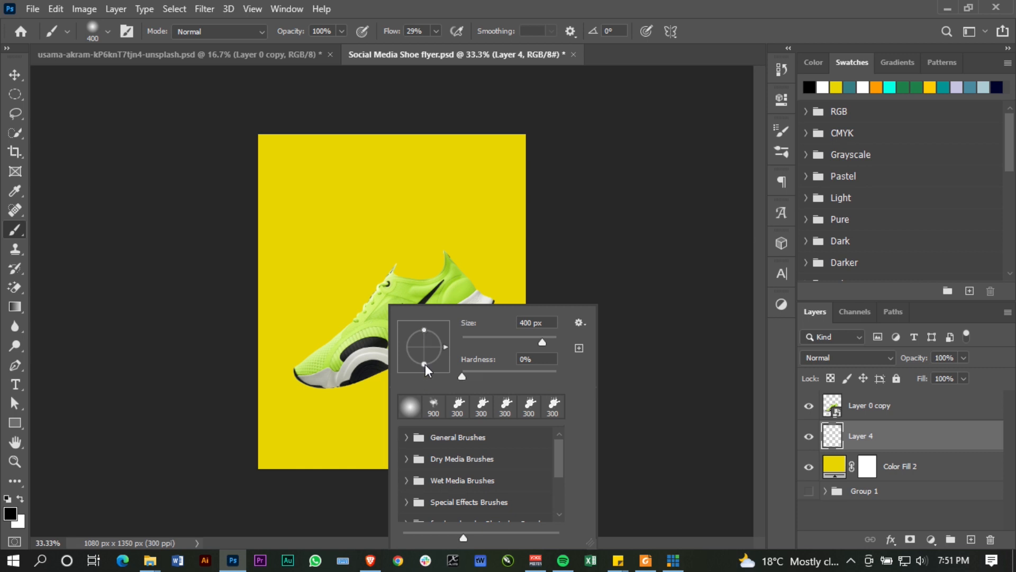
{"action": "left_click_drag", "start_coordinate": [425, 360], "coordinate": [424, 352]}
{"action": "left_click_drag", "start_coordinate": [425, 350], "coordinate": [425, 385]}
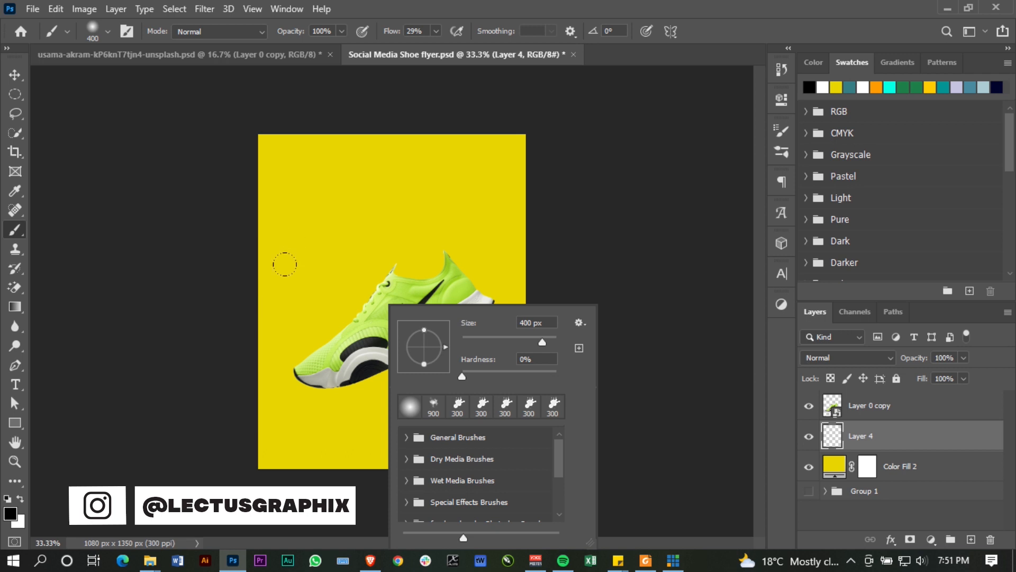
{"action": "left_click_drag", "start_coordinate": [425, 361], "coordinate": [423, 354]}
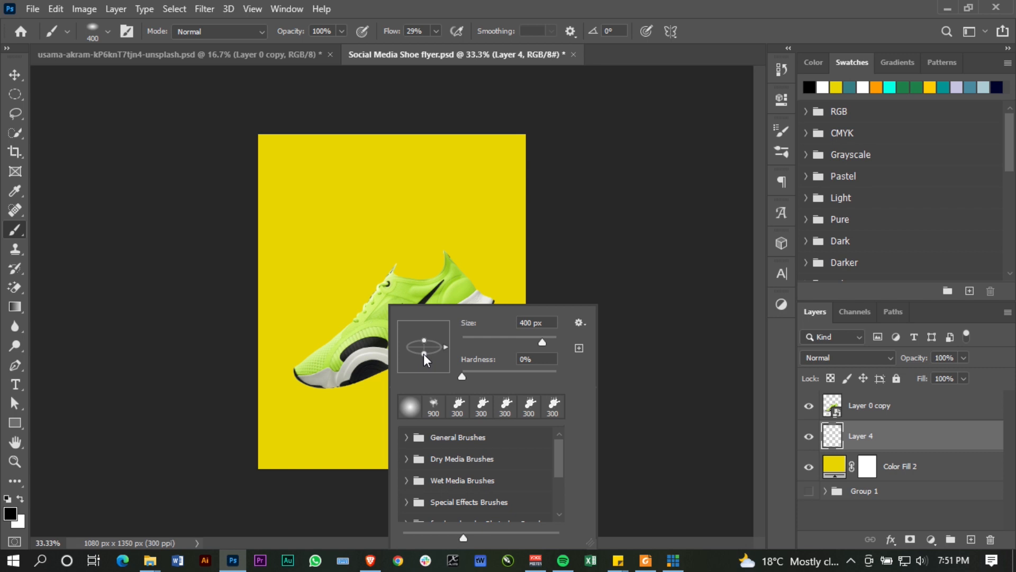
{"action": "left_click_drag", "start_coordinate": [423, 354], "coordinate": [424, 350]}
{"action": "left_click", "coordinate": [544, 271]}
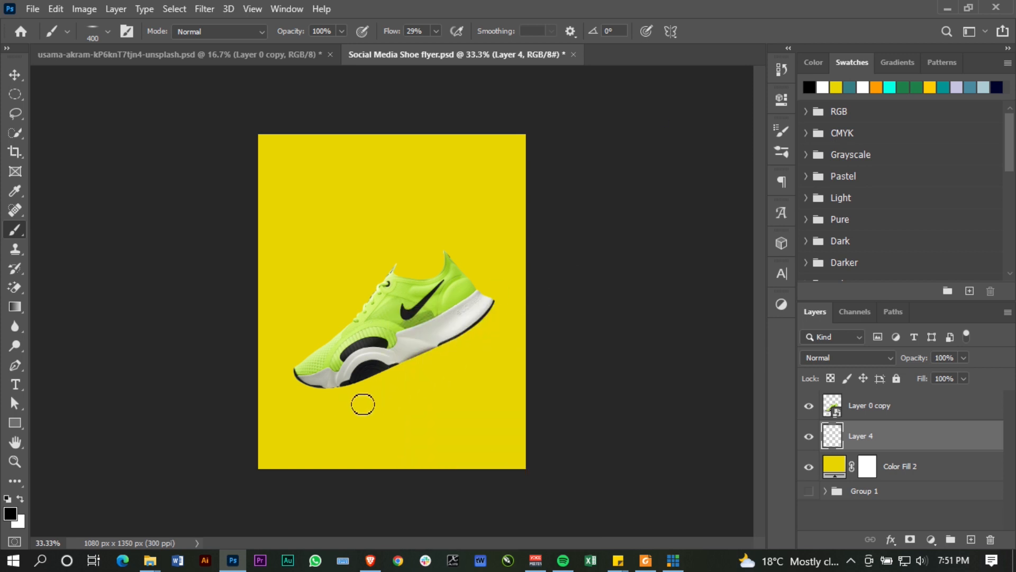
Try painting a soft black shadow beneath the shoe on Layer 4 with the flattened brush at 400 px and 600 px.
{"action": "left_click_drag", "start_coordinate": [364, 405], "coordinate": [363, 408]}
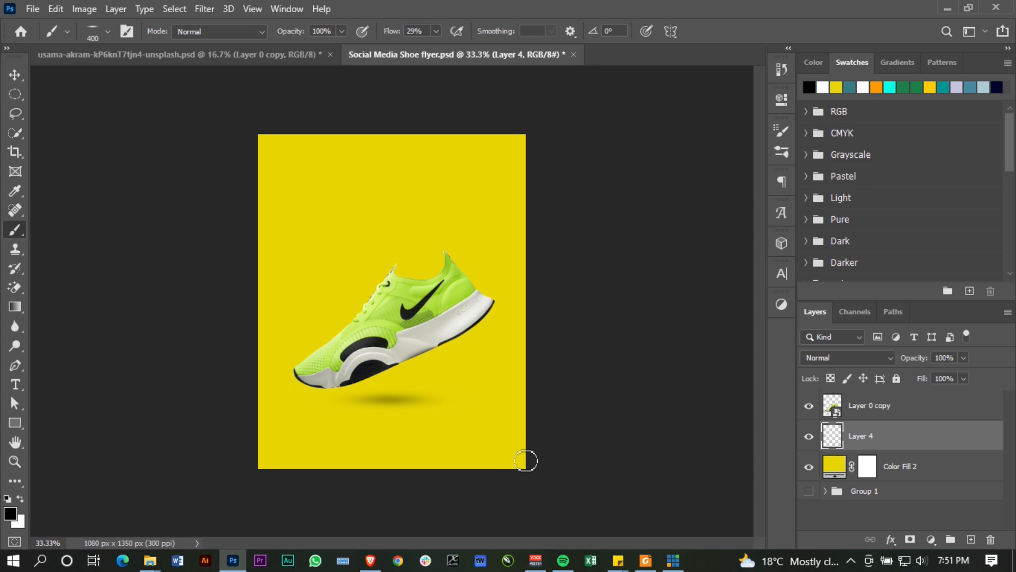
{"action": "key", "text": "ctrl+z"}
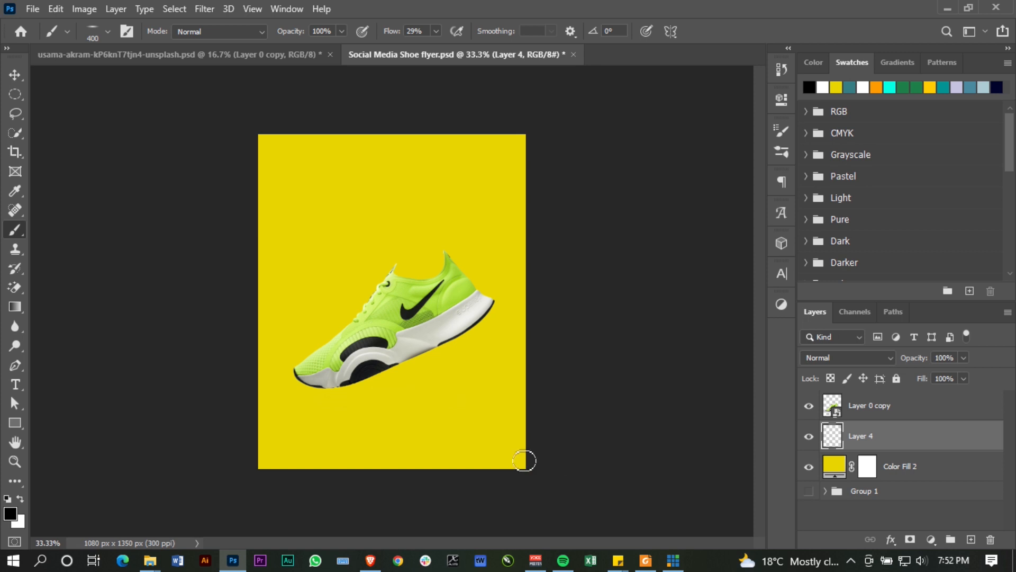
{"action": "key", "text": "bracketright"}
{"action": "key", "text": "bracketright"}
{"action": "left_click", "coordinate": [317, 401]}
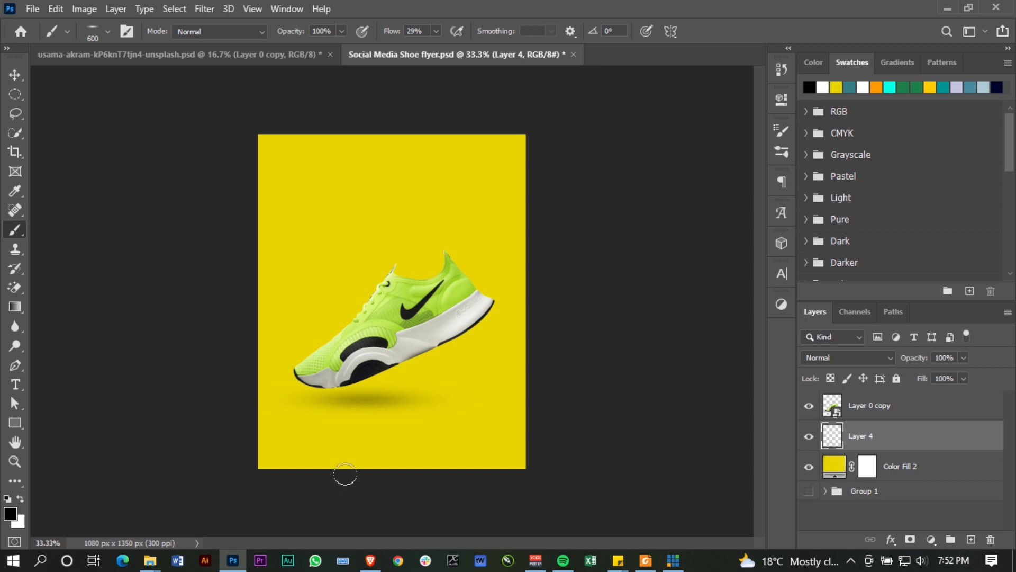
{"action": "key", "text": "ctrl+z"}
Enlarge the flattened brush to 900 px and stamp one soft black shadow beneath the shoe on Layer 4, comparing it hidden and shown.
{"action": "key", "text": "bracketright"}
{"action": "key", "text": "bracketright"}
{"action": "key", "text": "bracketright"}
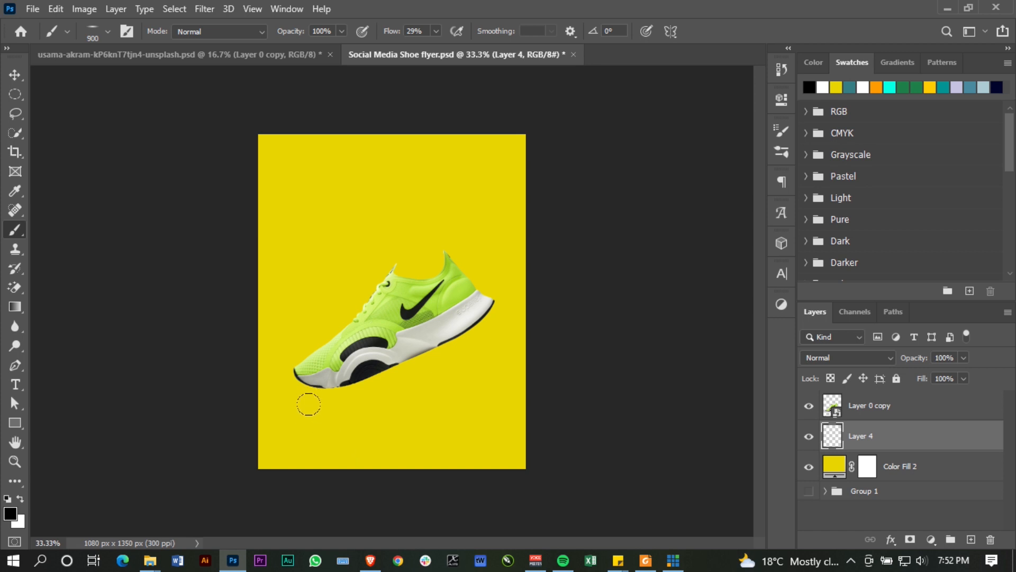
{"action": "left_click", "coordinate": [386, 405]}
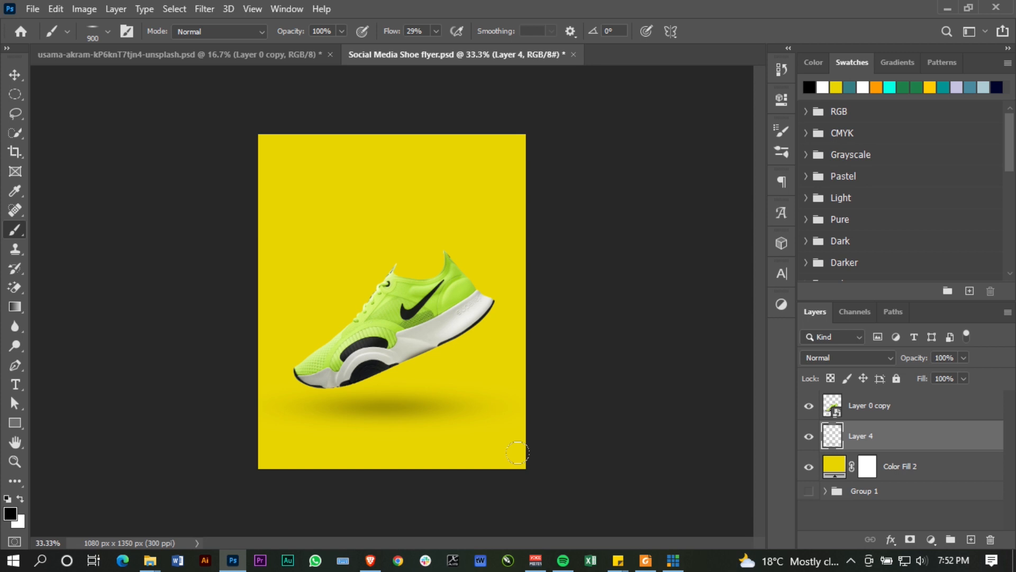
{"action": "key", "text": "v"}
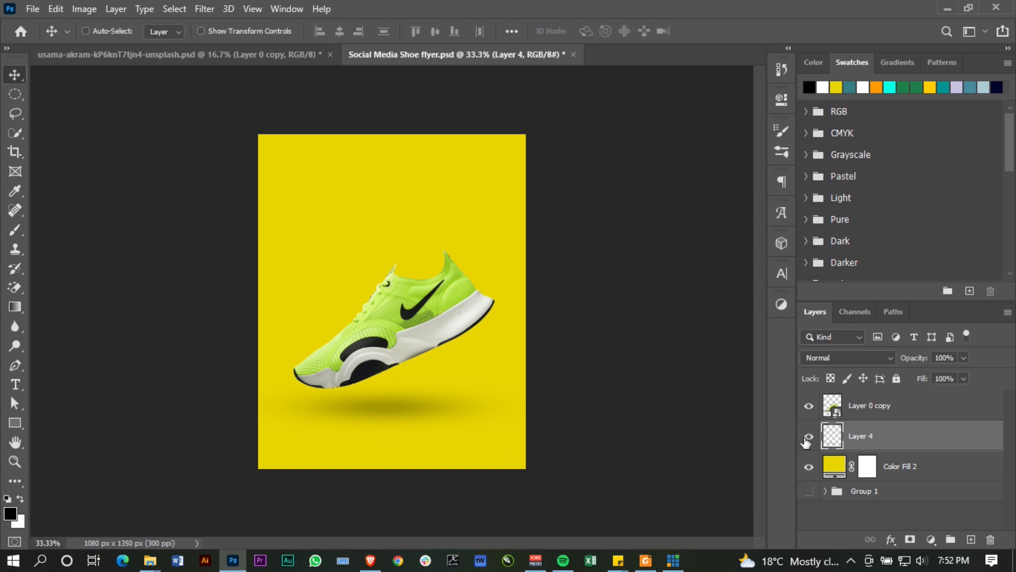
{"action": "left_click", "coordinate": [808, 438]}
{"action": "left_click", "coordinate": [808, 437]}
Add a text layer reading "New" above the shoe, stacked directly over Color Fill 2.
{"action": "left_click", "coordinate": [919, 478]}
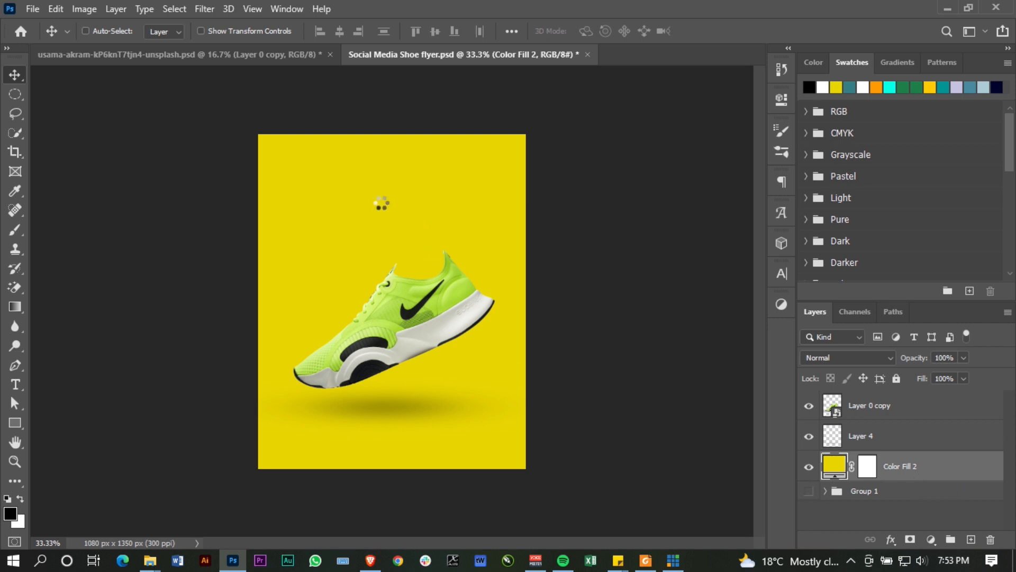
{"action": "key", "text": "t"}
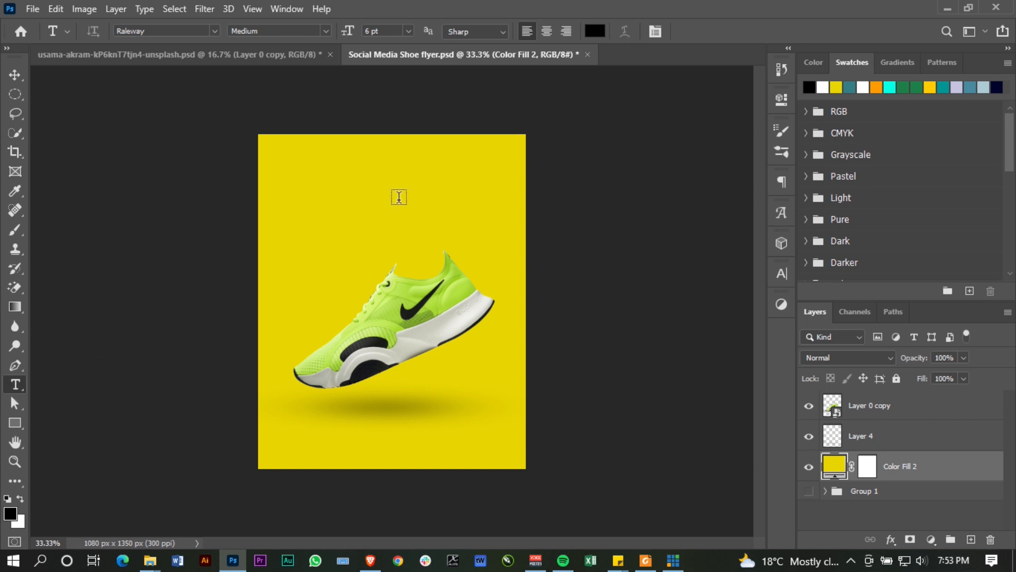
{"action": "left_click", "coordinate": [369, 185]}
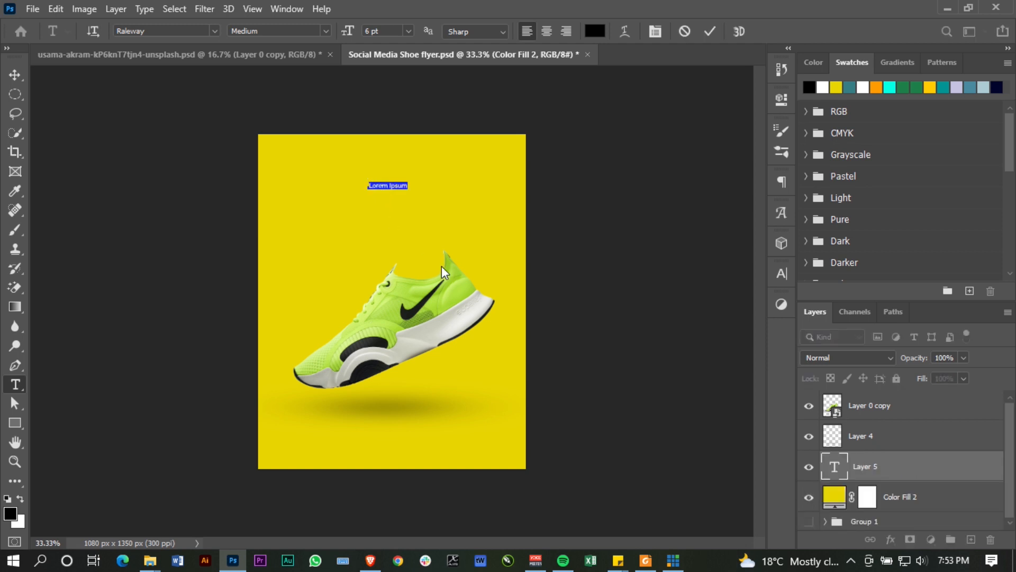
{"action": "type", "text": "New"}
{"action": "left_click", "coordinate": [711, 31]}
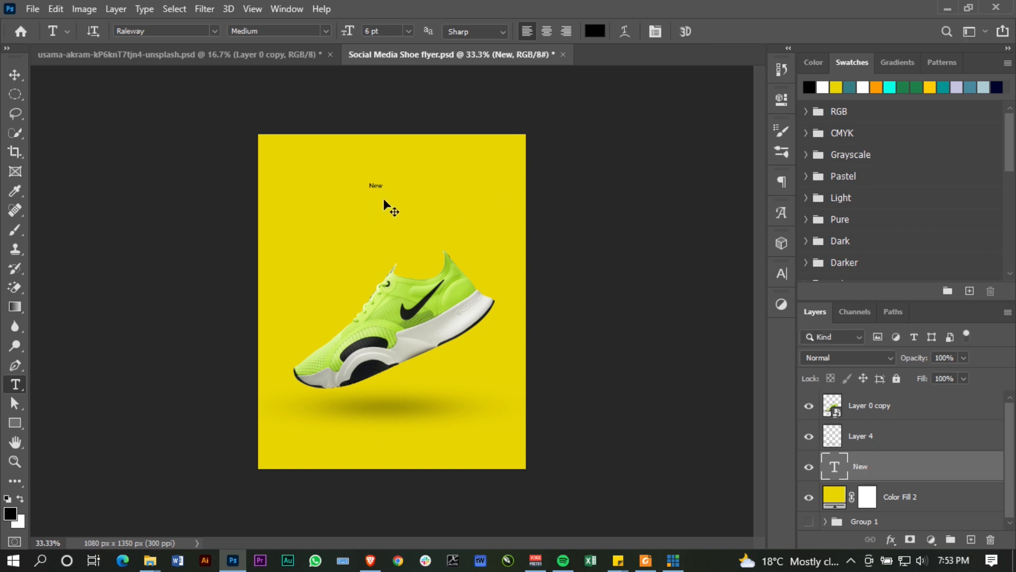
Scale the "New" text up to about 627%, giving a font size of about 37.6 pt.
{"action": "key", "text": "ctrl+t"}
{"action": "left_click_drag", "start_coordinate": [385, 195], "coordinate": [441, 244]}
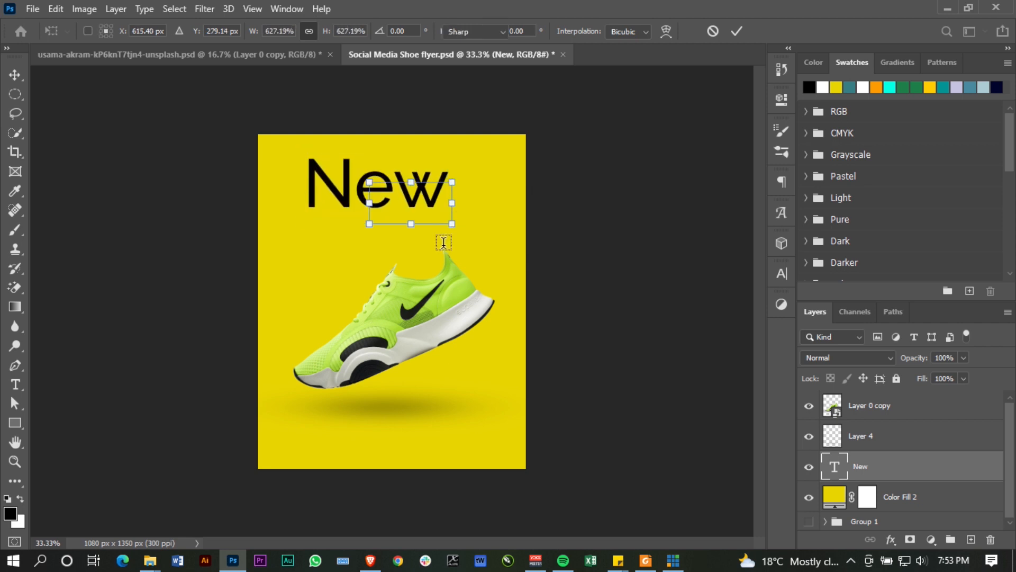
{"action": "key", "text": "Escape"}
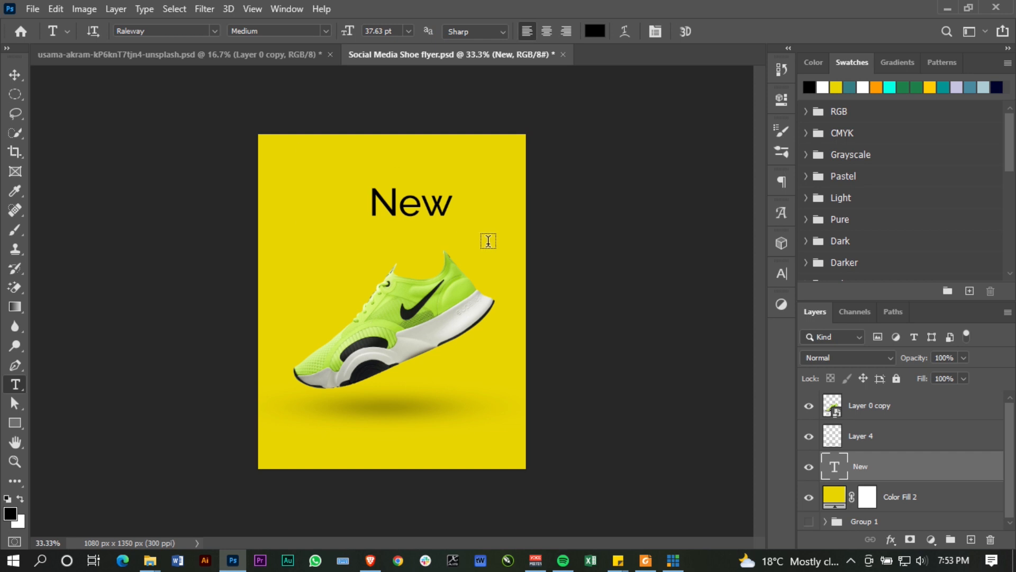
{"action": "key", "text": "v"}
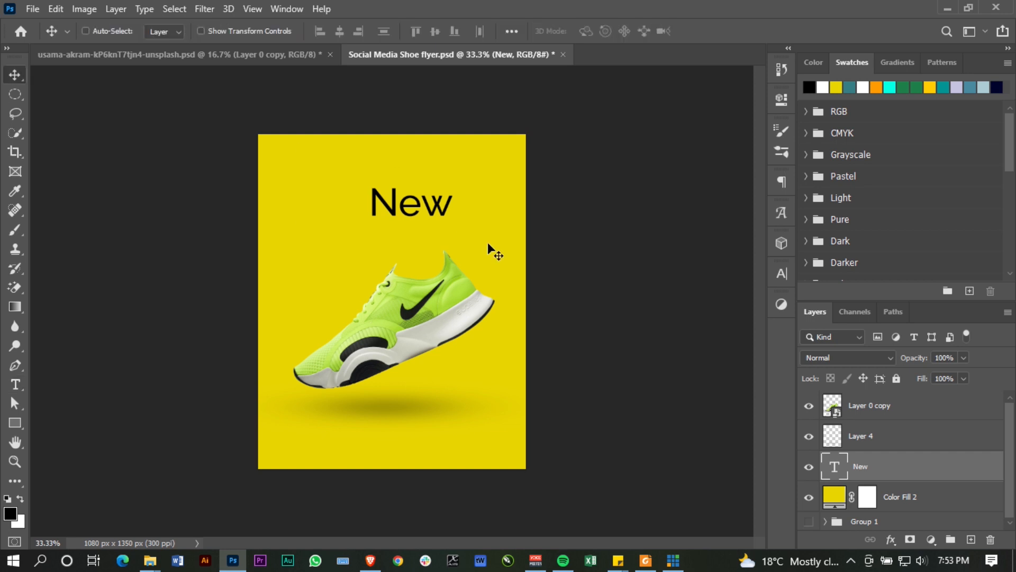
Change the font of the "New" text to MADE Soulmaze Regular.
{"action": "left_click", "coordinate": [782, 275]}
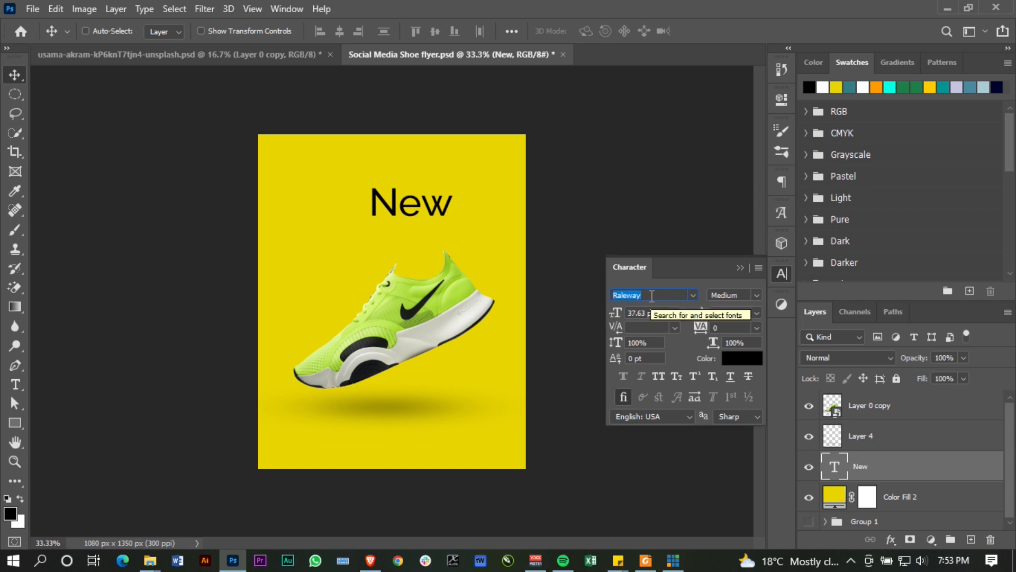
{"action": "type", "text": "mza"}
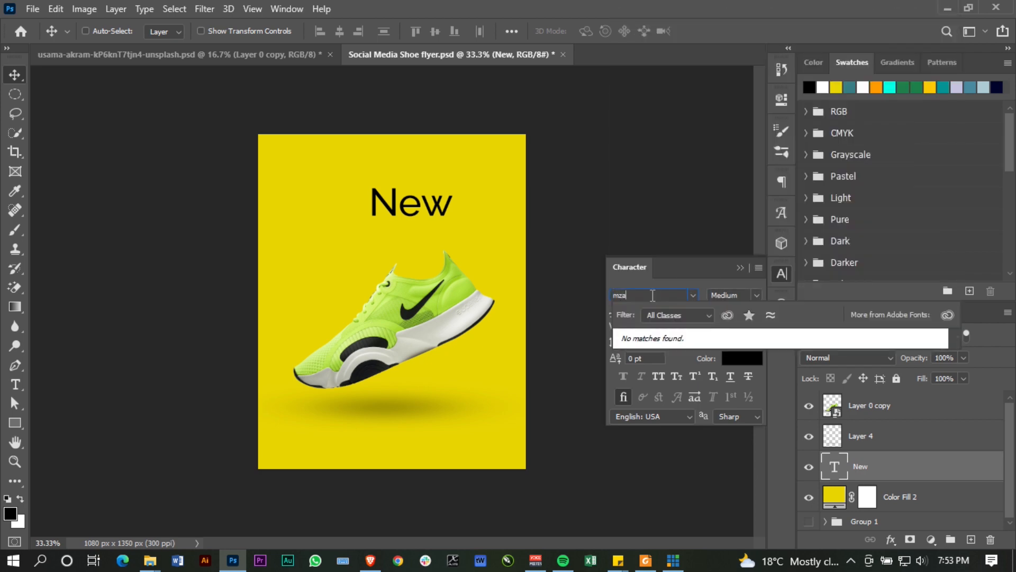
{"action": "key", "text": "BackSpace"}
{"action": "key", "text": "BackSpace"}
{"action": "type", "text": "aze"}
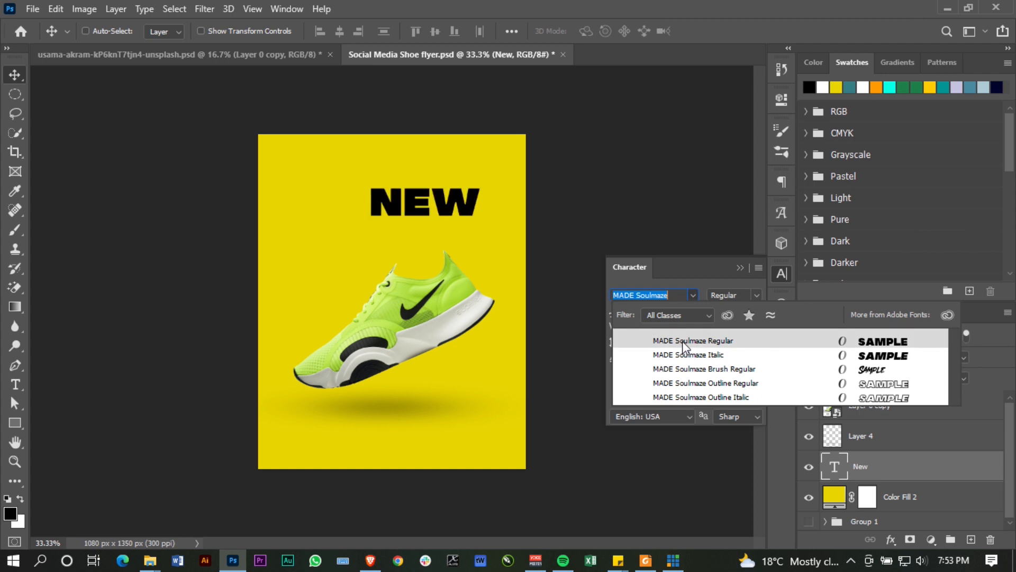
{"action": "left_click", "coordinate": [682, 341]}
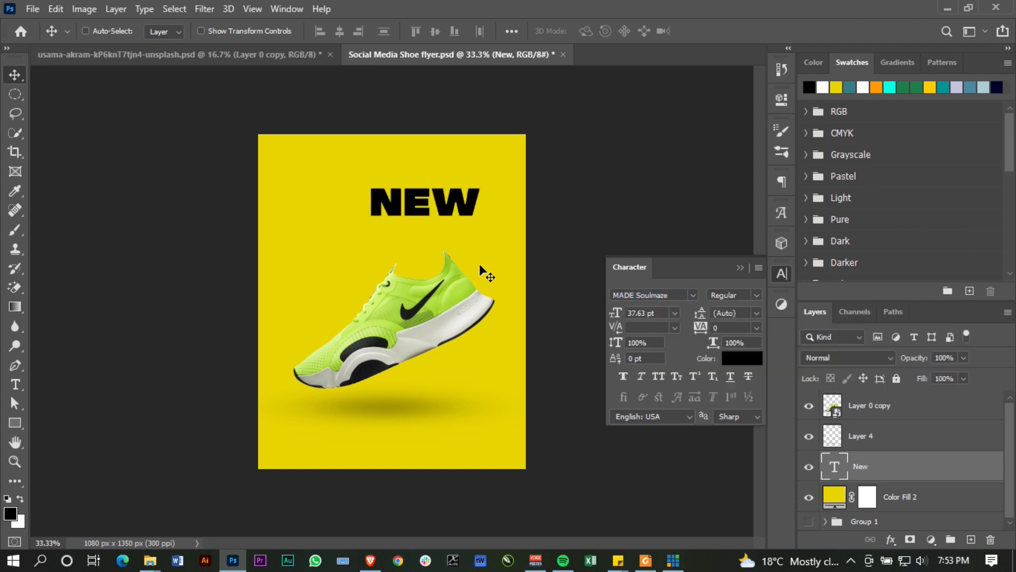
Enlarge the "New" text to about 158% and move it slightly higher above the shoe.
{"action": "key", "text": "ctrl+t"}
{"action": "left_click_drag", "start_coordinate": [369, 231], "coordinate": [303, 250]}
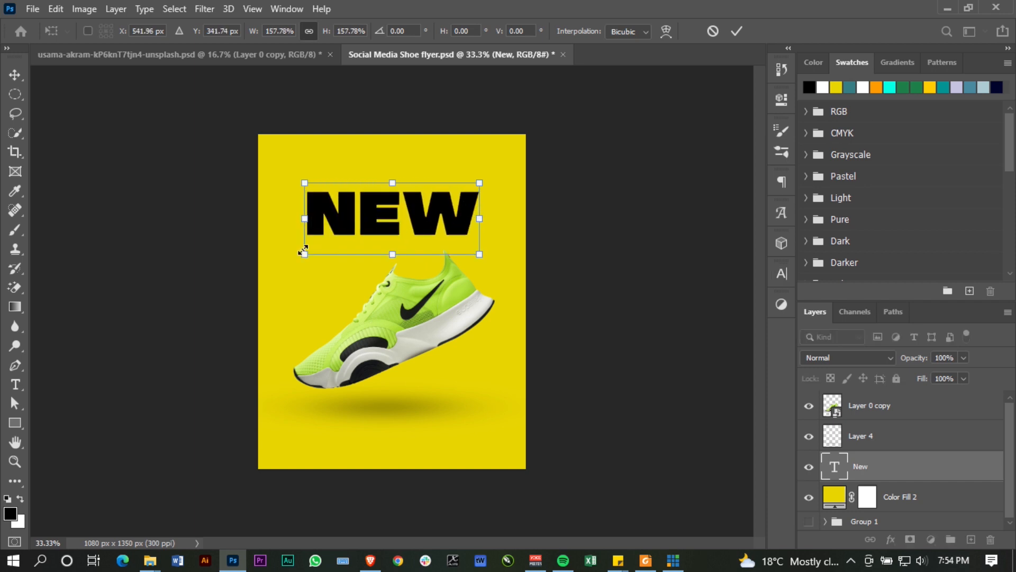
{"action": "key", "text": "Return"}
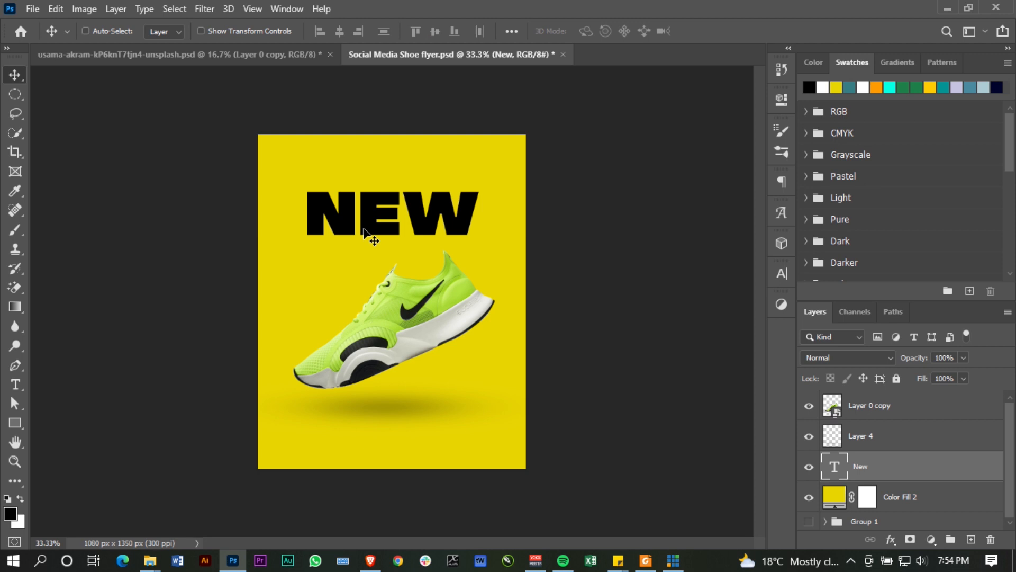
{"action": "left_click_drag", "start_coordinate": [364, 229], "coordinate": [389, 221]}
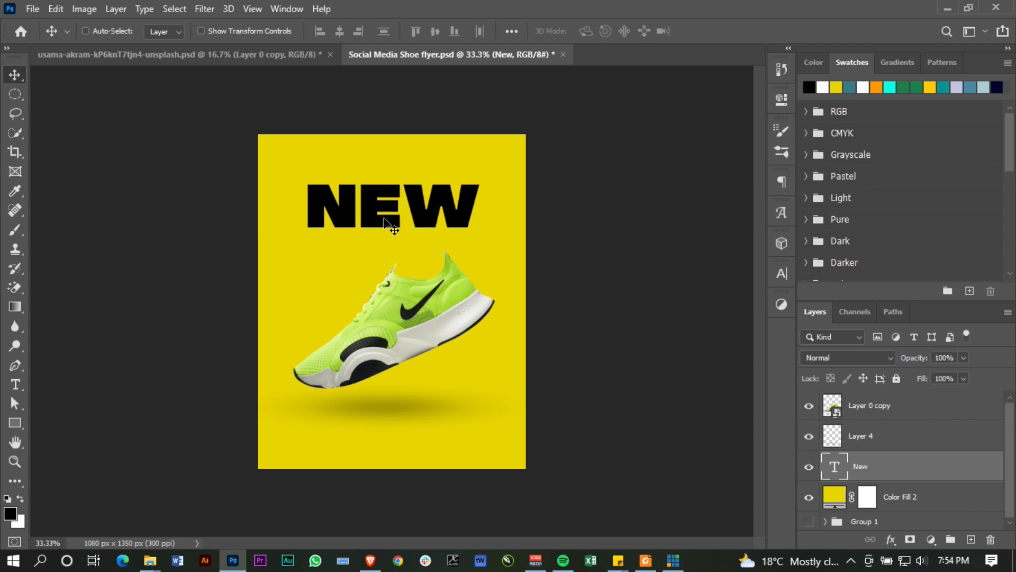
Center the "New" text horizontally on the canvas, leaving no selection active.
{"action": "key", "text": "ctrl+a"}
{"action": "left_click", "coordinate": [338, 31]}
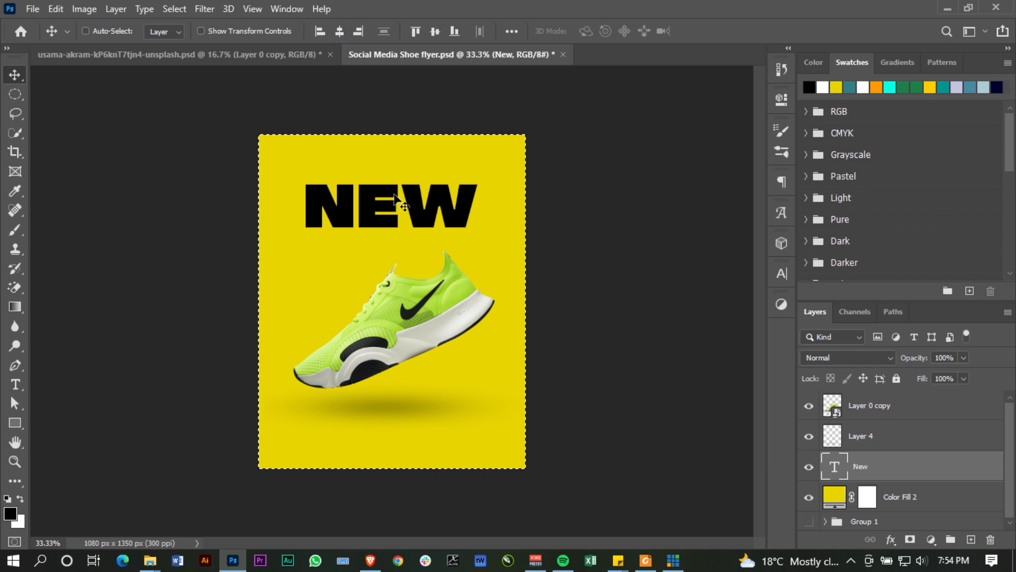
{"action": "key", "text": "ctrl+d"}
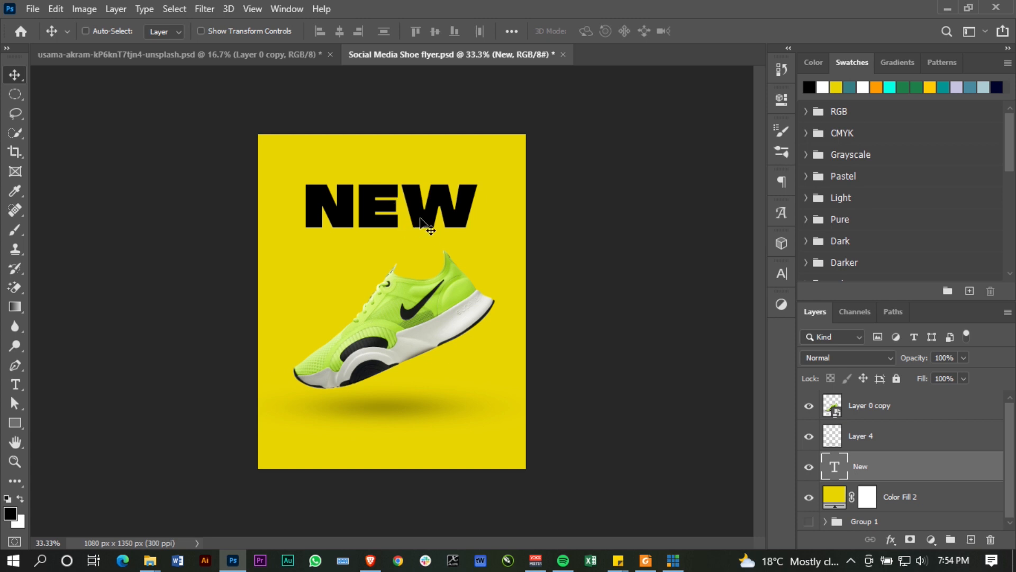
Place a copy of the "New" text directly beneath the original and change the copy's wording to "arrival".
{"action": "left_click_drag", "start_coordinate": [421, 213], "coordinate": [423, 248]}
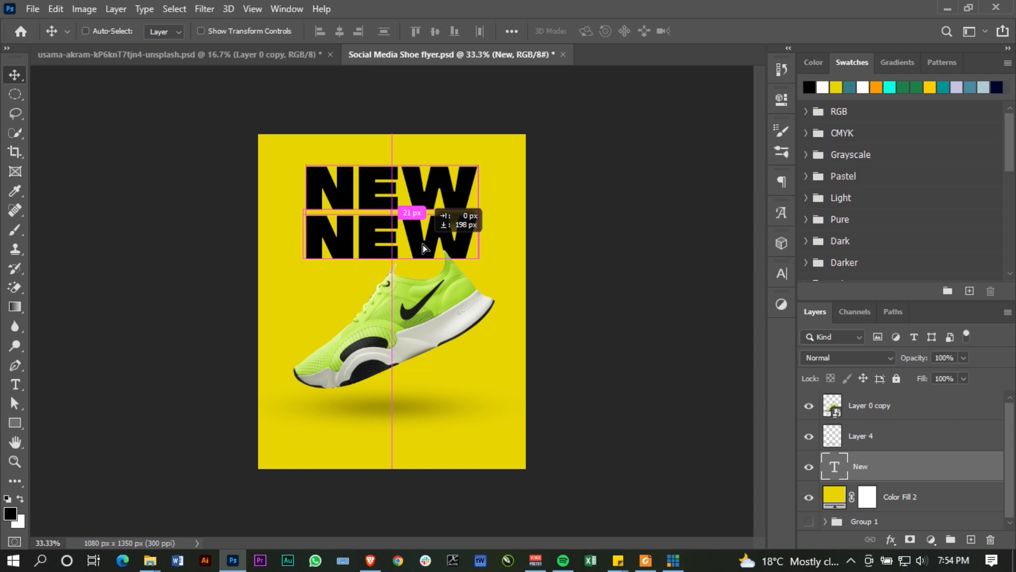
{"action": "left_click_drag", "start_coordinate": [423, 248], "coordinate": [423, 247]}
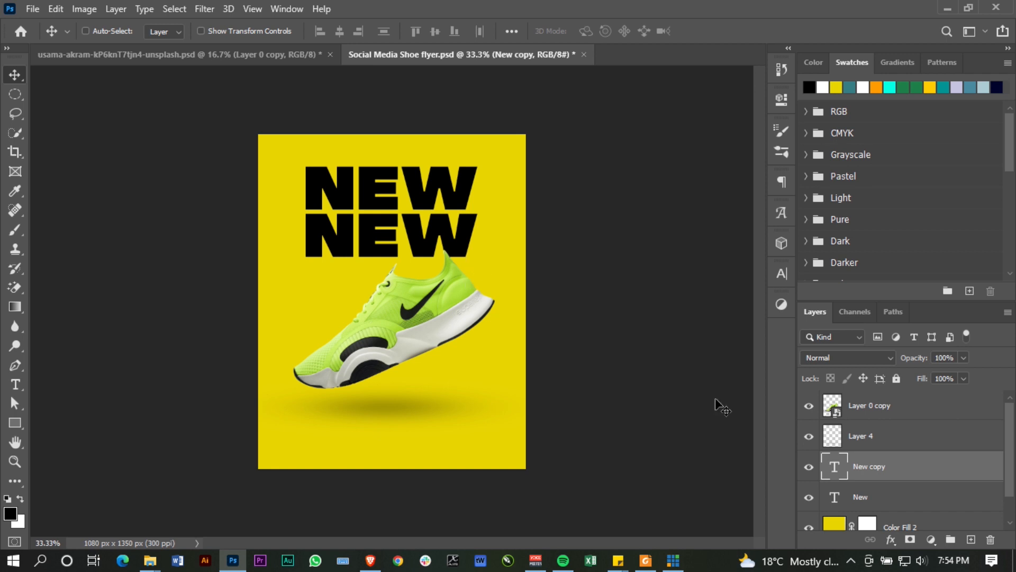
{"action": "double_click", "coordinate": [835, 474]}
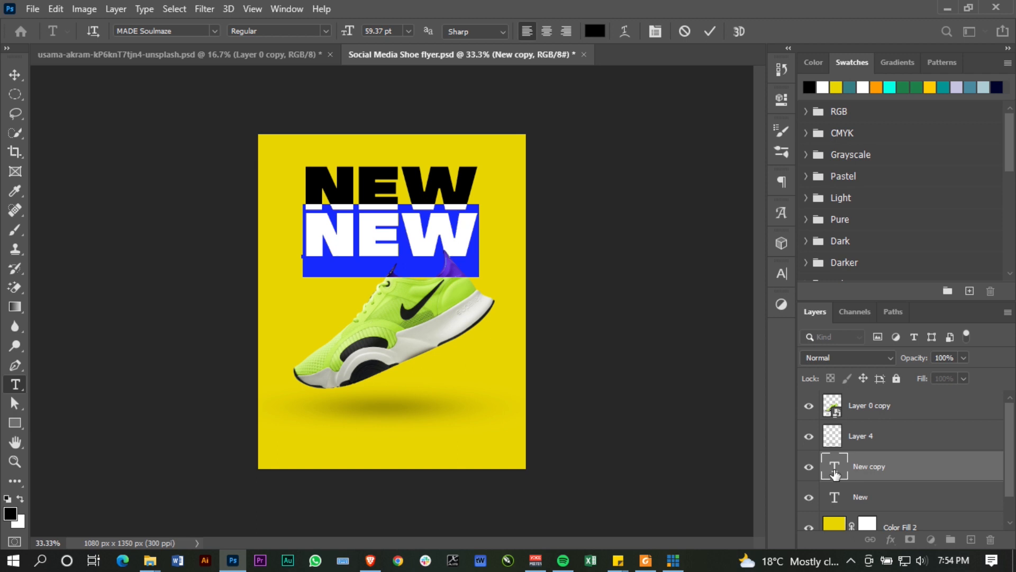
{"action": "type", "text": "A"}
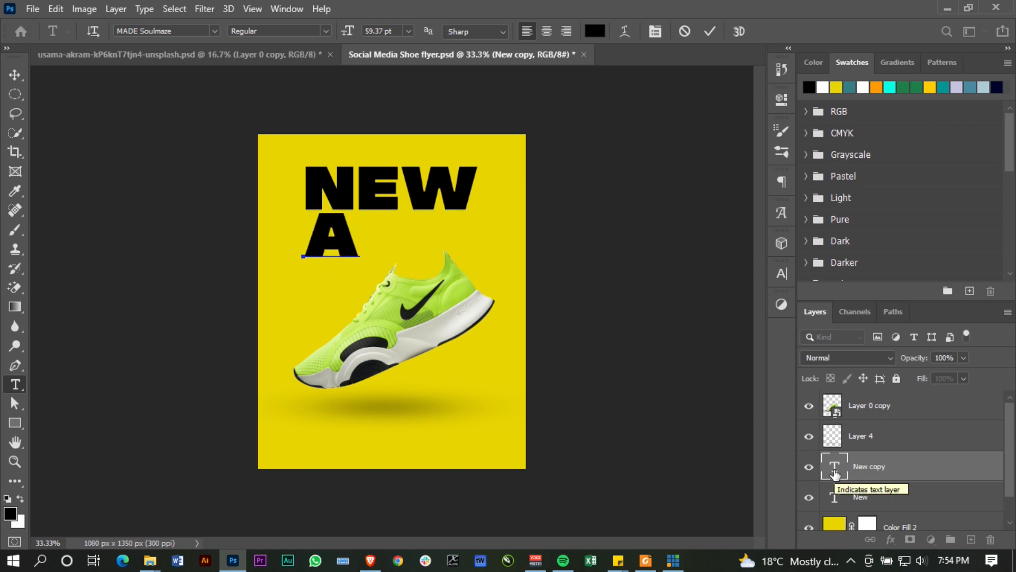
{"action": "type", "text": "RRIVA"}
{"action": "type", "text": "L"}
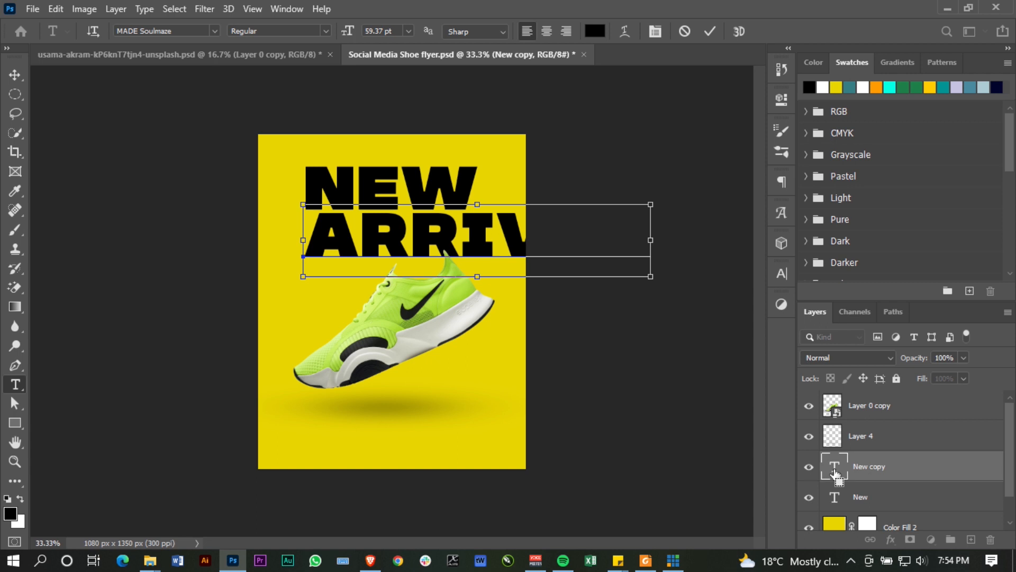
{"action": "left_click", "coordinate": [710, 31]}
{"action": "key", "text": "v"}
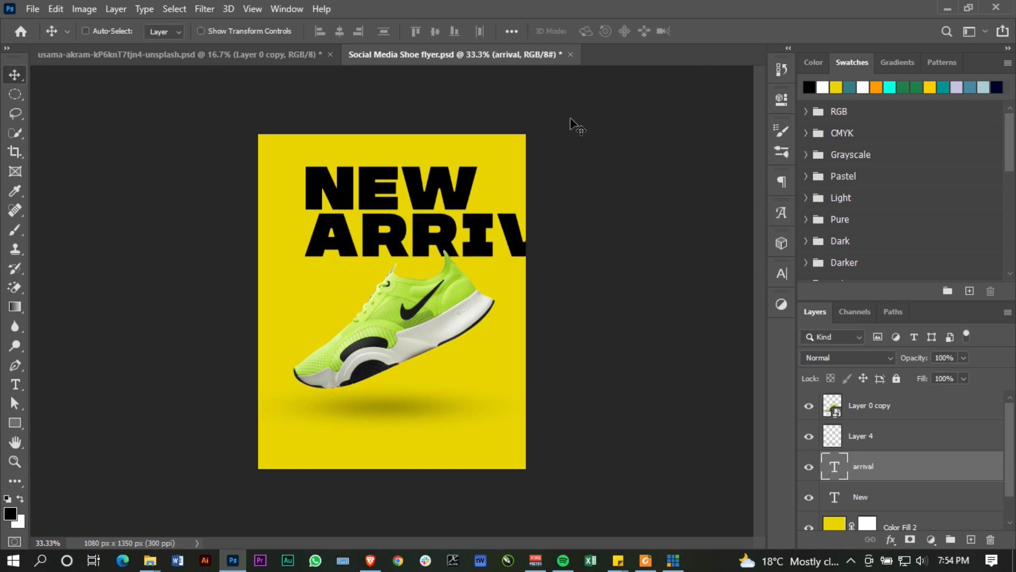
Set both the "arrival" and "New" text layers to centered alignment and center them horizontally on the canvas.
{"action": "key", "text": "t"}
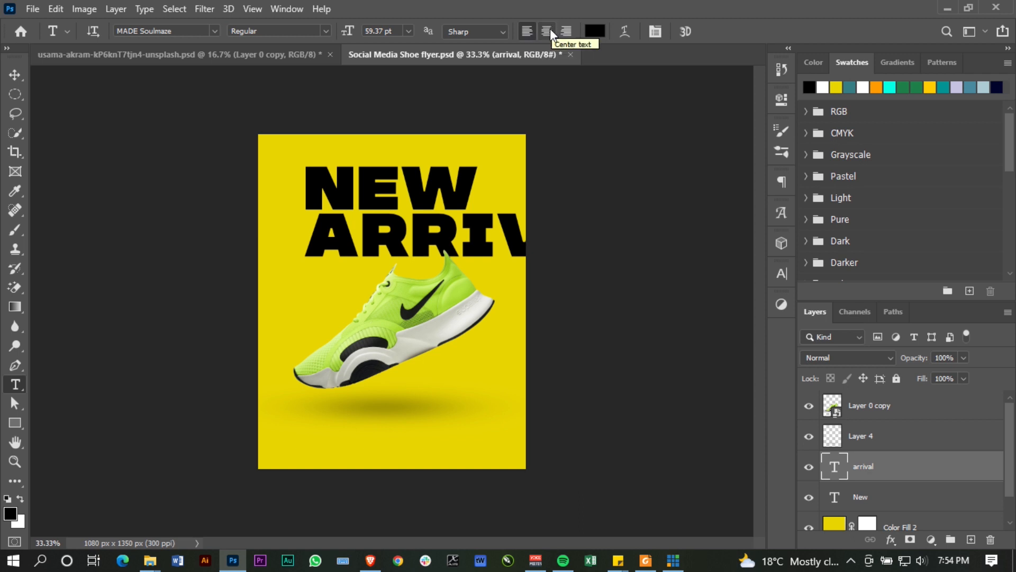
{"action": "left_click", "coordinate": [852, 498], "text": "shift"}
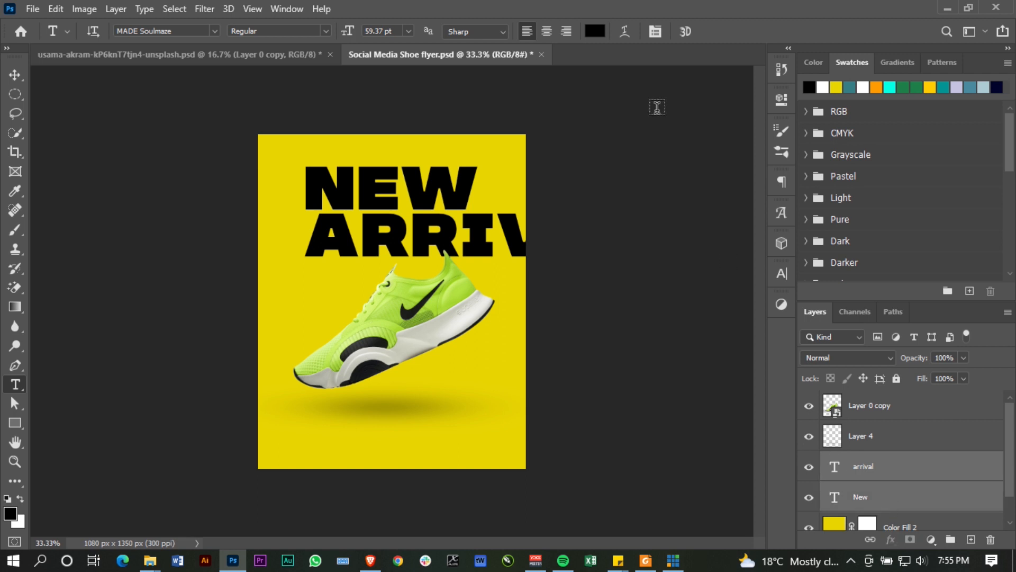
{"action": "left_click", "coordinate": [548, 32]}
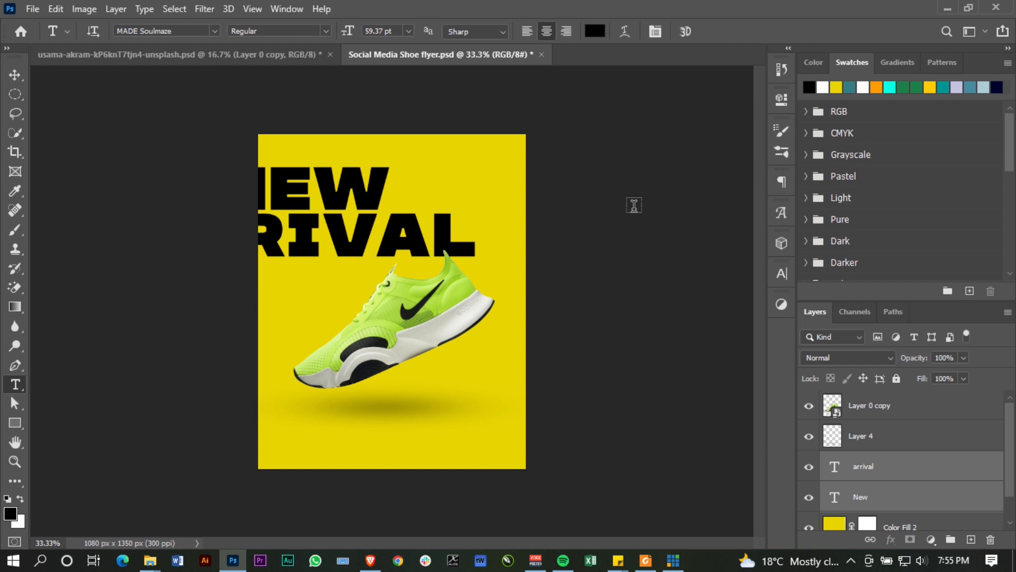
{"action": "key", "text": "ctrl+a"}
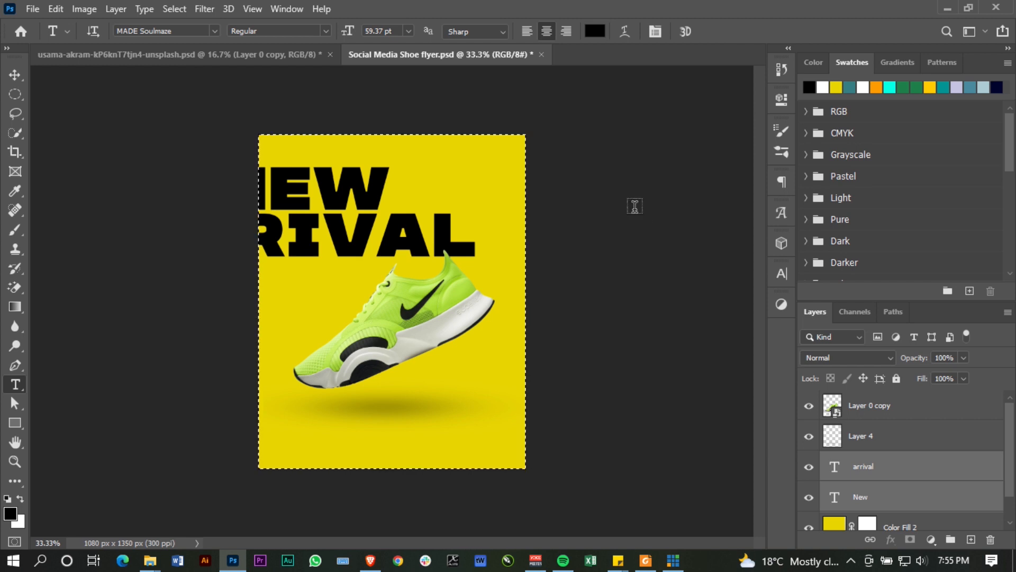
{"action": "key", "text": "v"}
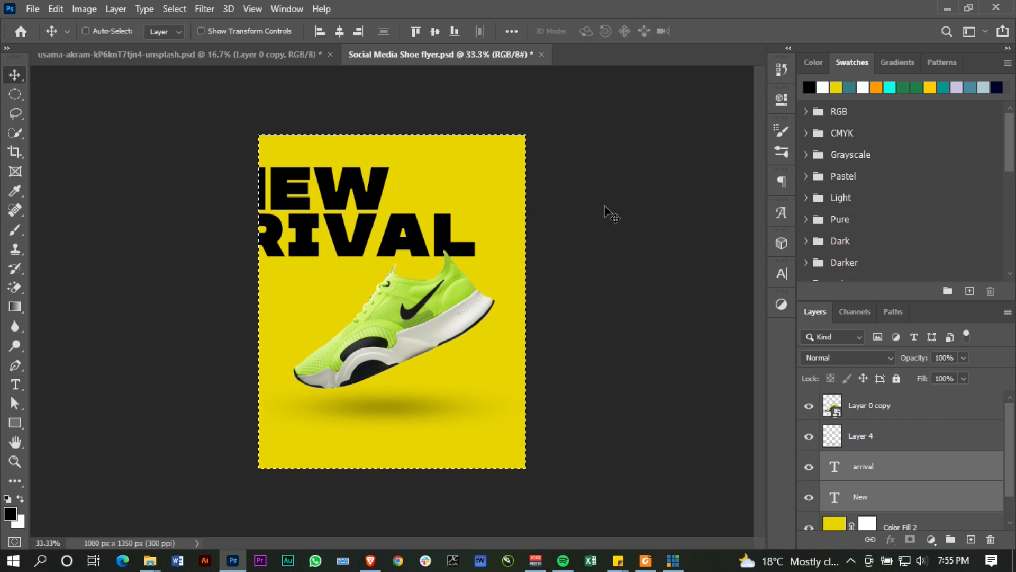
{"action": "left_click", "coordinate": [339, 30]}
{"action": "key", "text": "ctrl+d"}
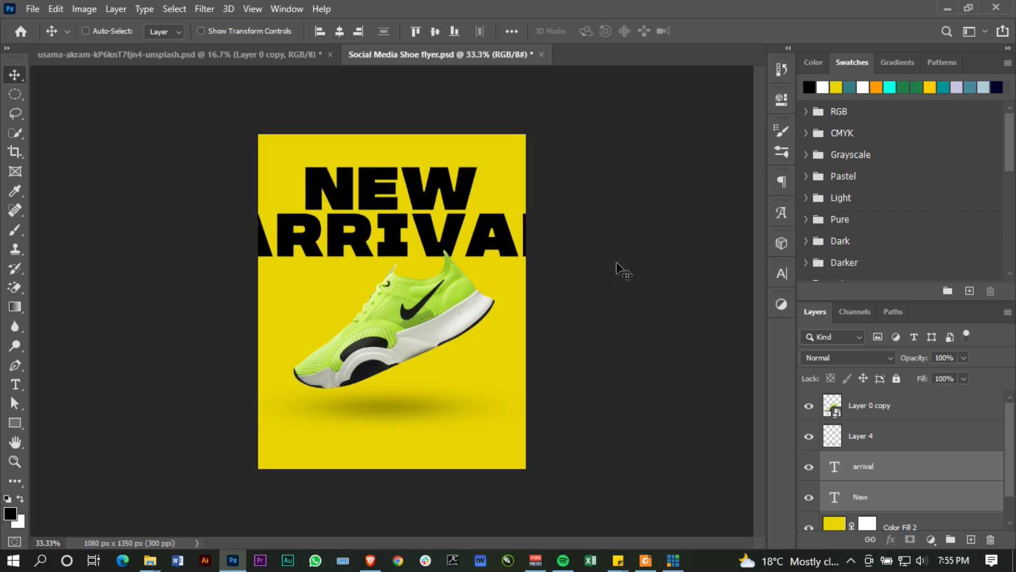
Scale the "arrival" text down around its center to about 54% so it fits beneath "New".
{"action": "left_click", "coordinate": [871, 478]}
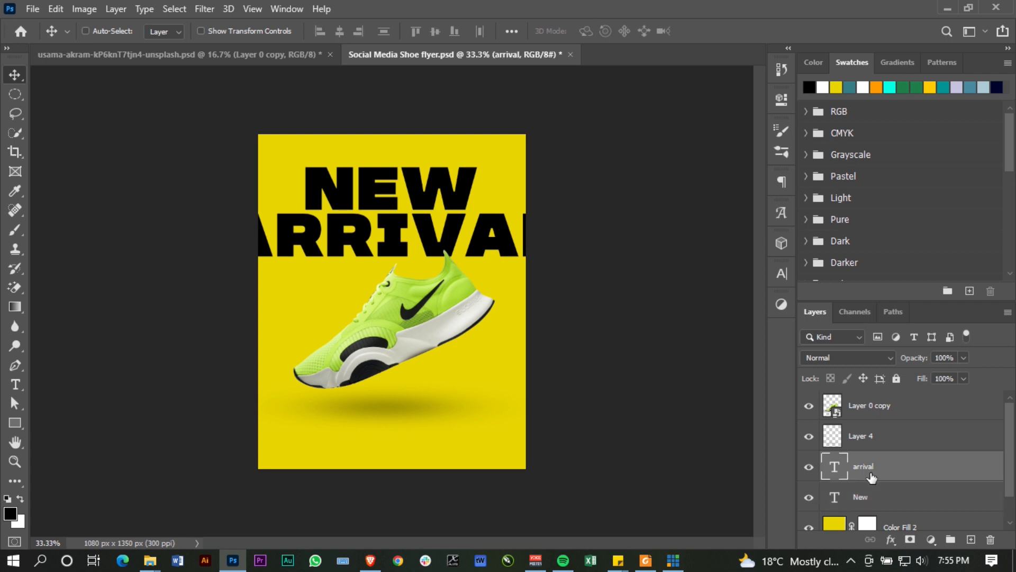
{"action": "key", "text": "ctrl"}
{"action": "key", "text": "ctrl+t"}
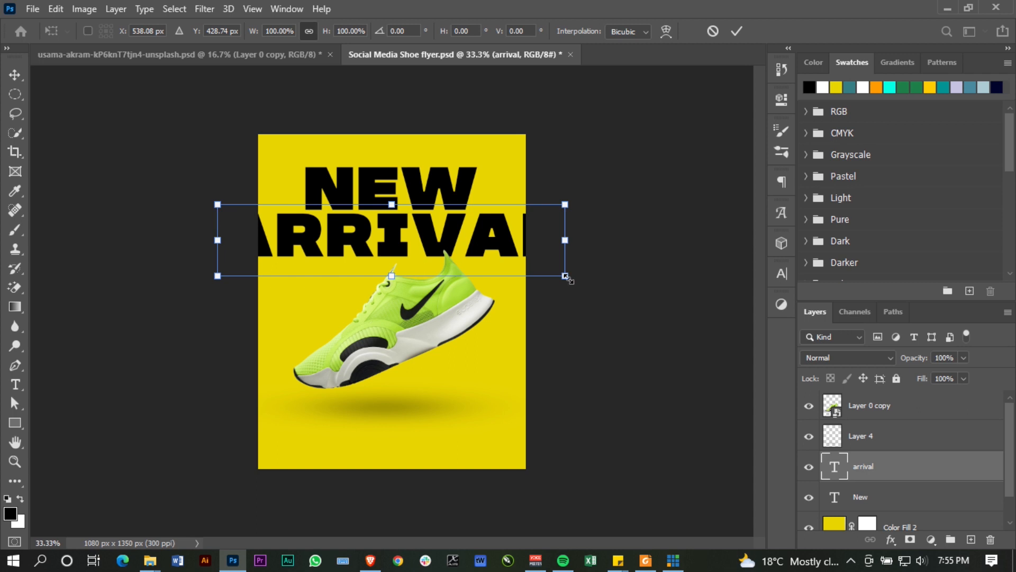
{"action": "left_click_drag", "start_coordinate": [568, 277], "coordinate": [489, 252]}
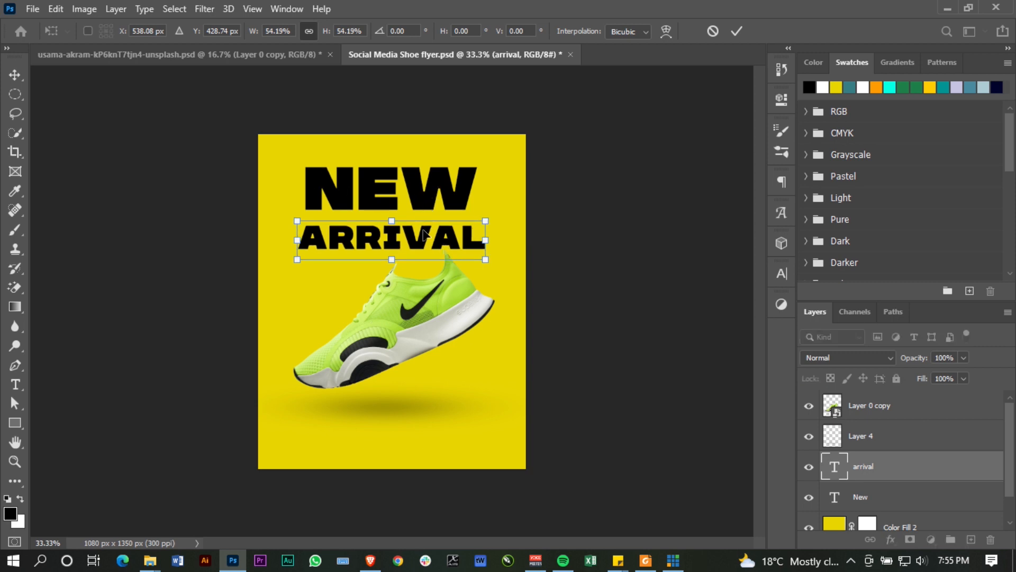
{"action": "key", "text": "Return"}
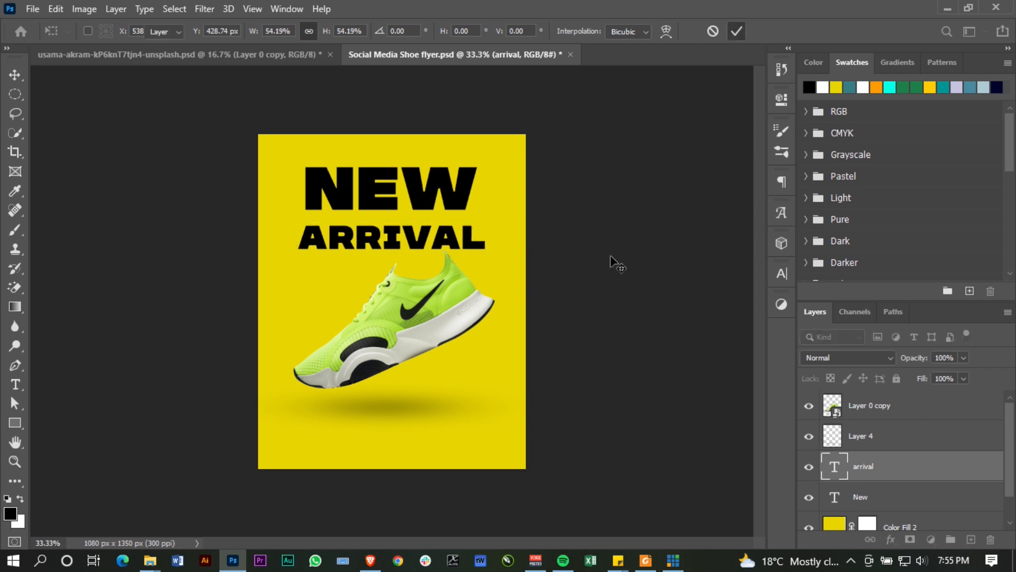
{"action": "left_click", "coordinate": [287, 9]}
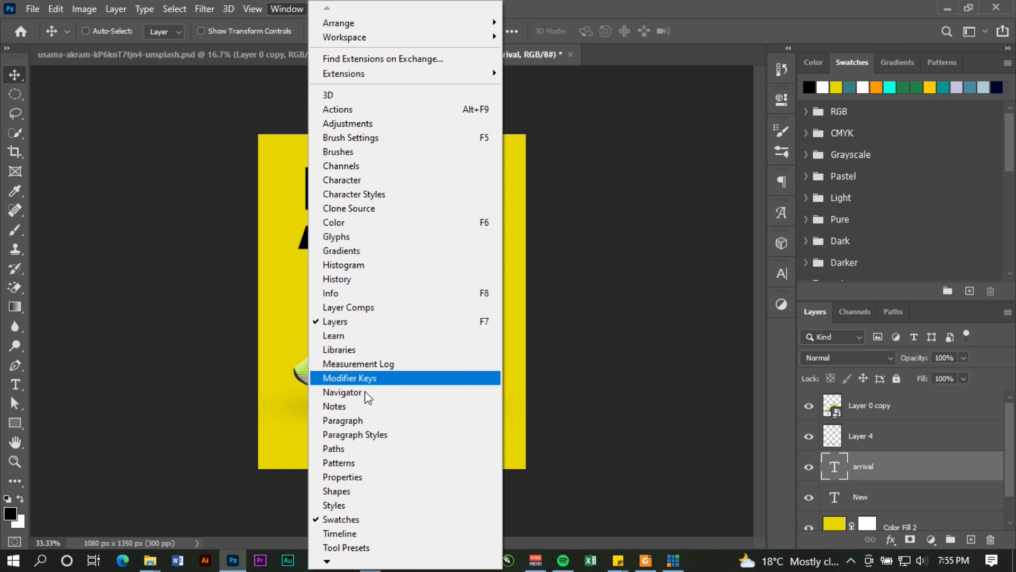
{"action": "mouse_move", "coordinate": [327, 561]}
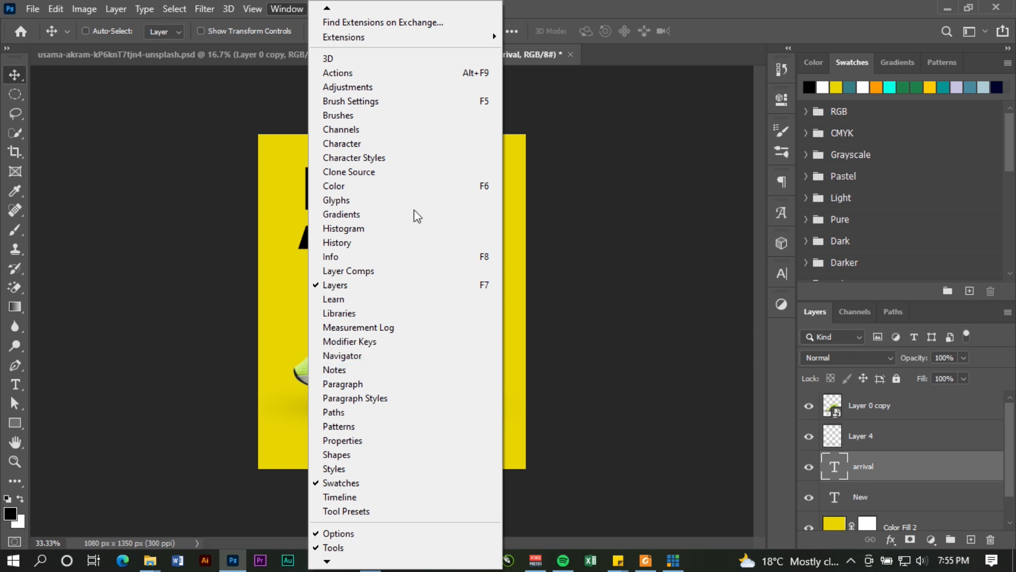
{"action": "left_click", "coordinate": [623, 271]}
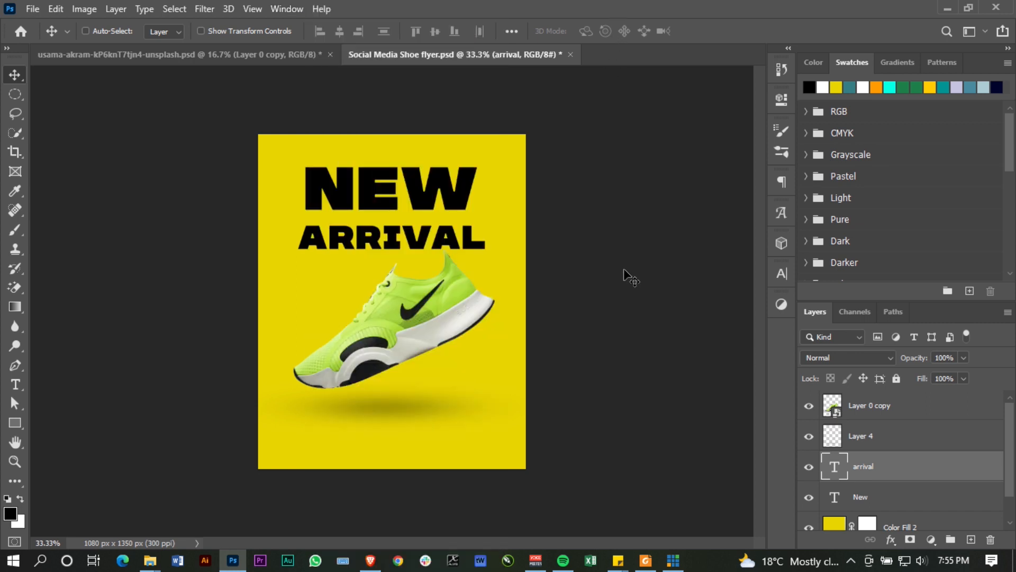
Show the rulers and place two vertical guides, one at each side edge of the "New" text.
{"action": "key", "text": "ctrl+r"}
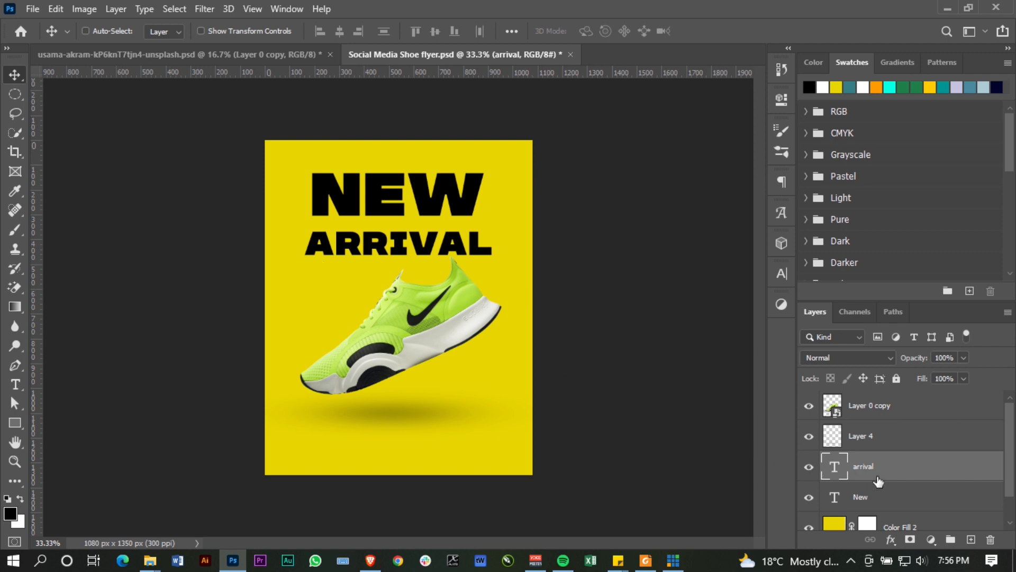
{"action": "left_click", "coordinate": [877, 503]}
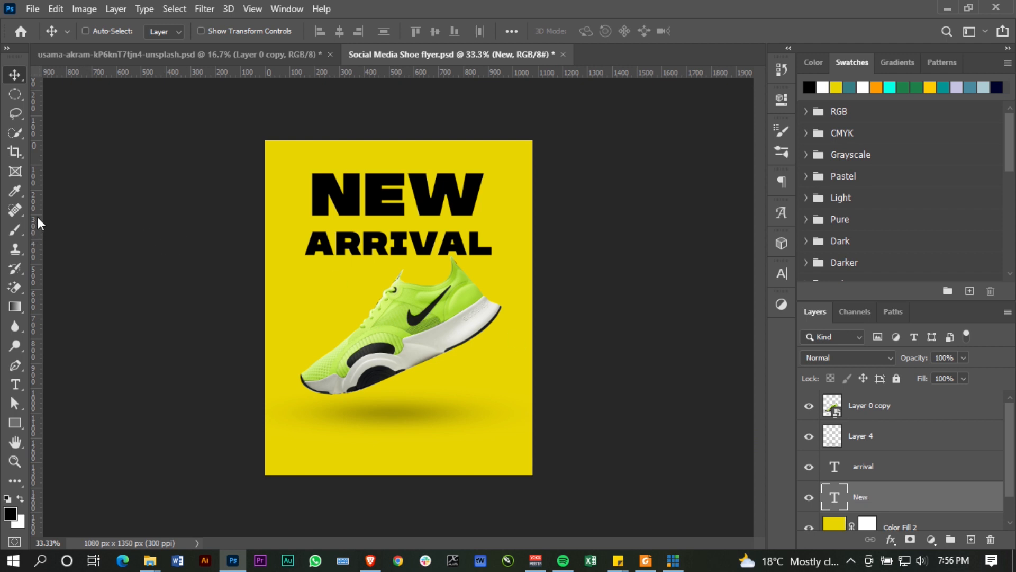
{"action": "left_click_drag", "start_coordinate": [37, 217], "coordinate": [313, 214]}
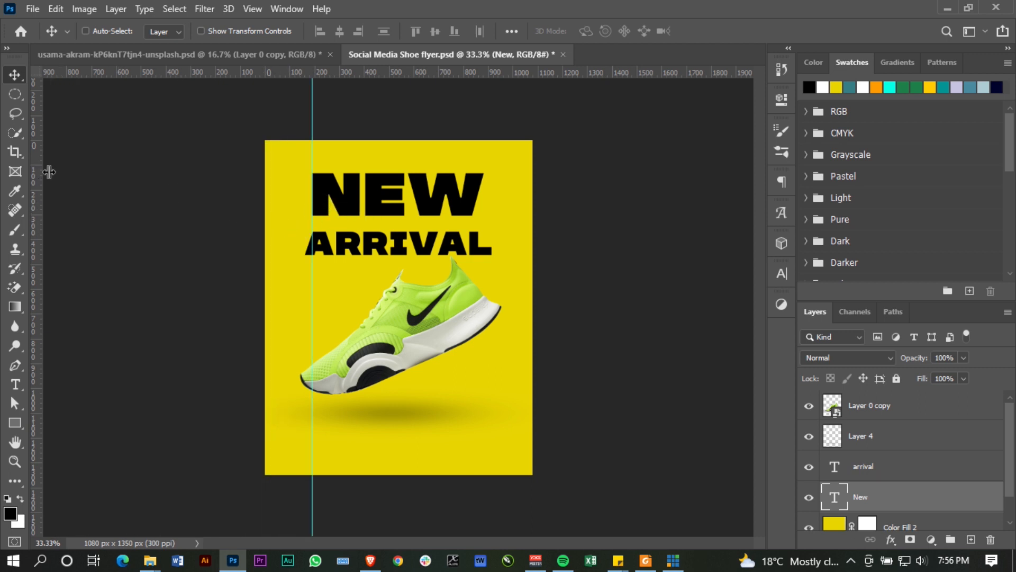
{"action": "left_click_drag", "start_coordinate": [48, 172], "coordinate": [249, 193]}
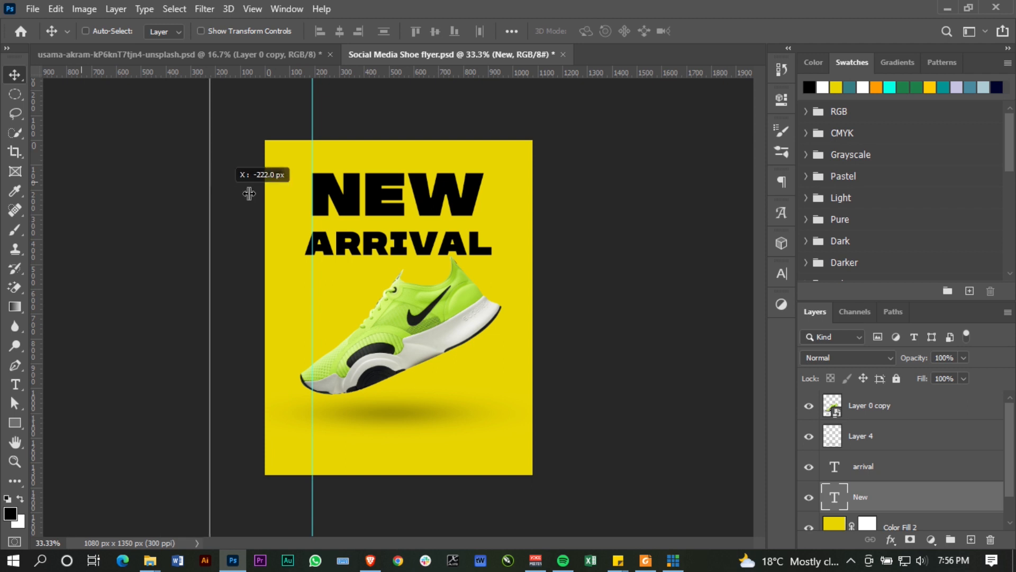
{"action": "left_click_drag", "start_coordinate": [249, 193], "coordinate": [486, 192]}
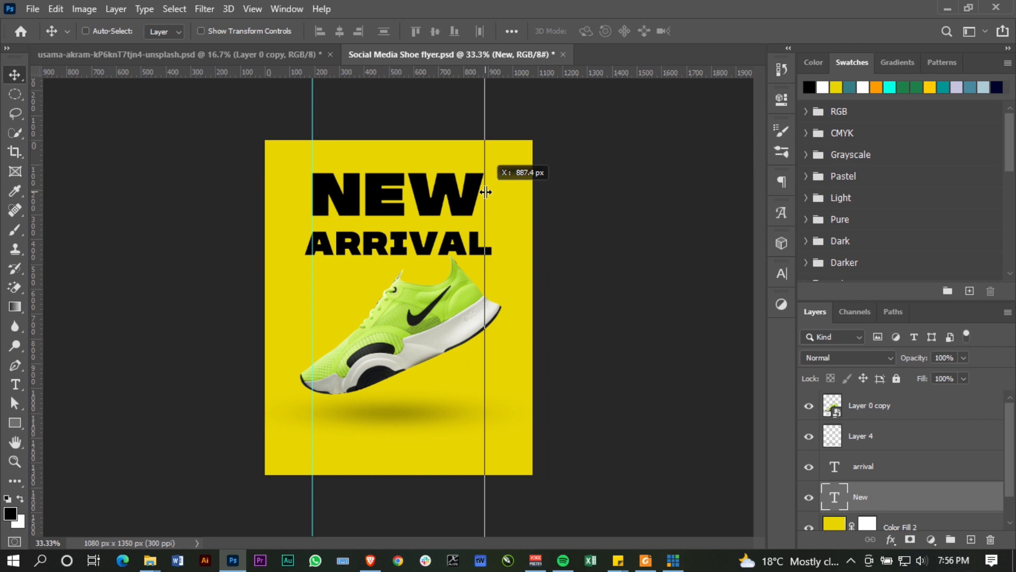
{"action": "left_click_drag", "start_coordinate": [485, 192], "coordinate": [485, 191]}
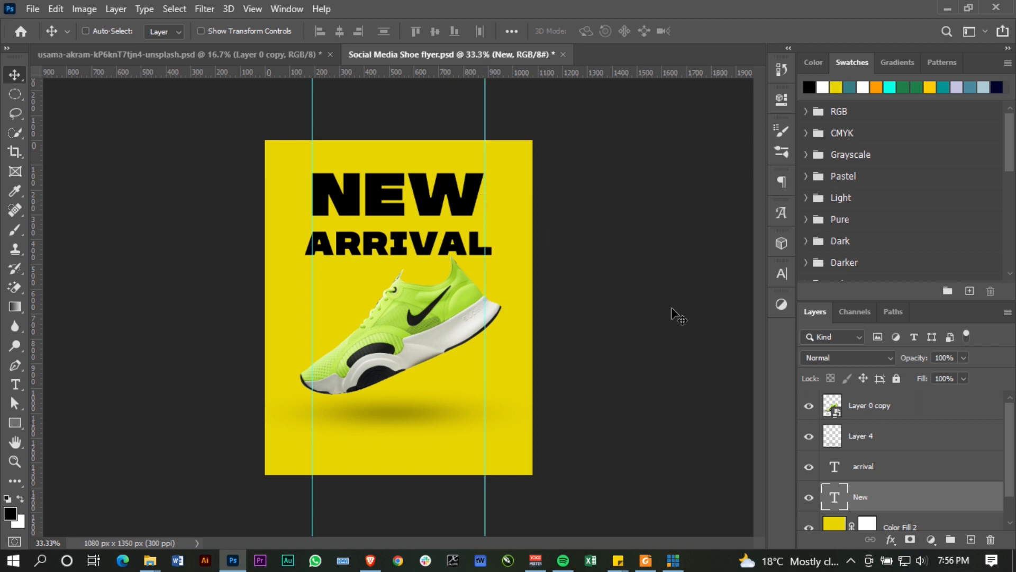
Set the tracking of the "arrival" text to -80 so its width fits between the two vertical guides.
{"action": "left_click", "coordinate": [882, 474]}
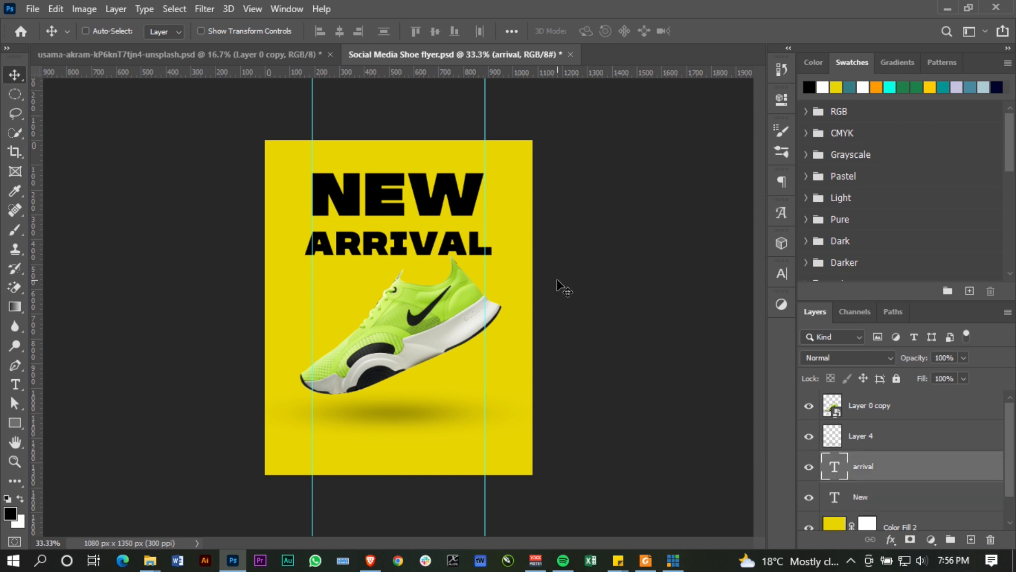
{"action": "left_click", "coordinate": [780, 275]}
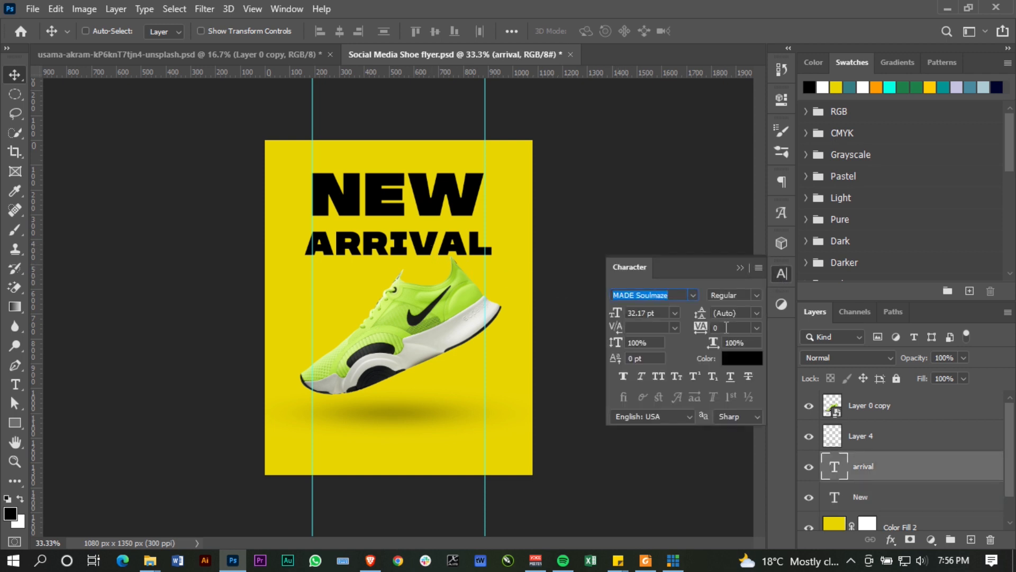
{"action": "left_click", "coordinate": [726, 327]}
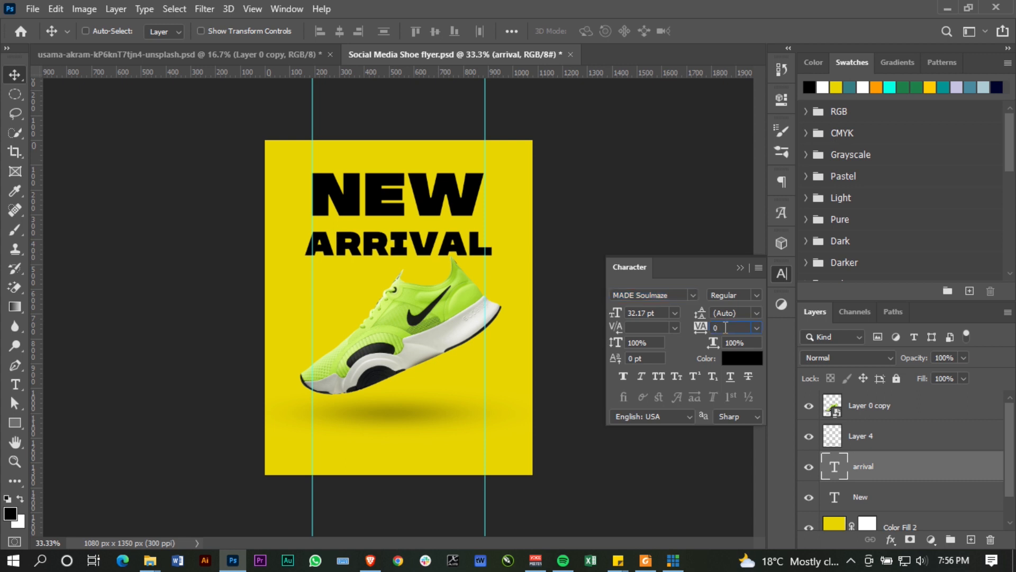
{"action": "key", "text": "BackSpace"}
{"action": "type", "text": "-20"}
{"action": "key", "text": "Return"}
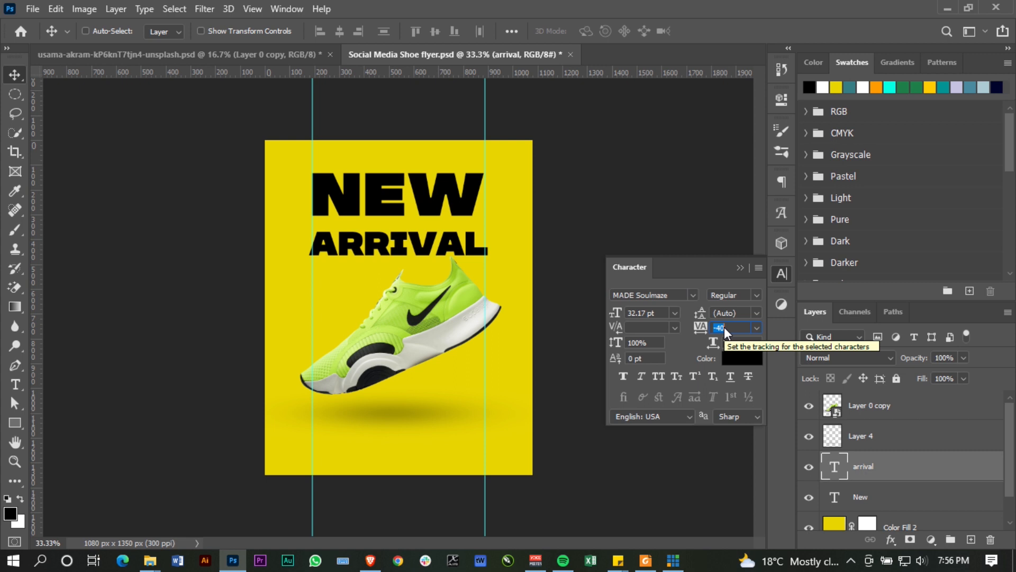
{"action": "type", "text": "-80"}
{"action": "key", "text": "Return"}
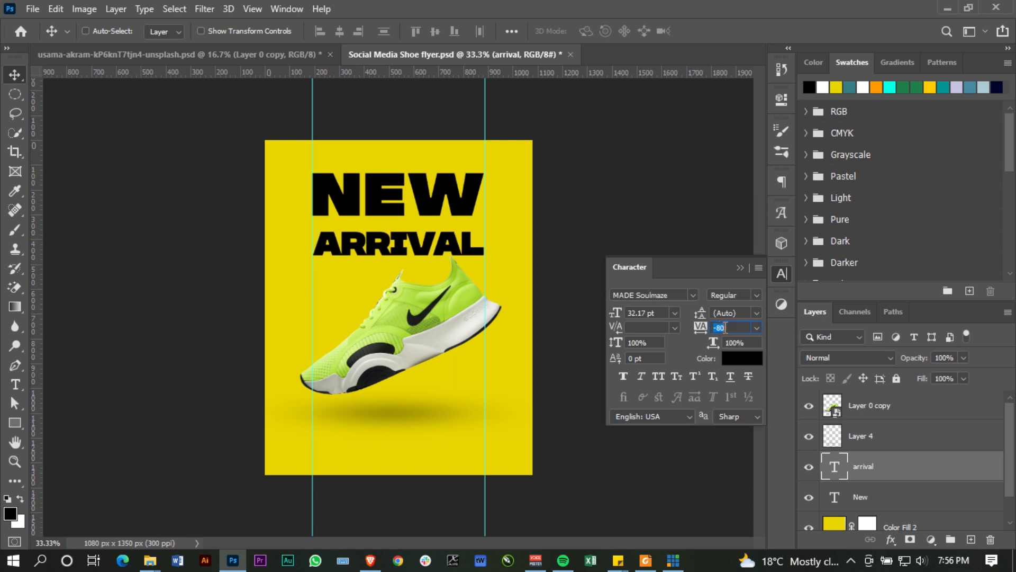
{"action": "left_click", "coordinate": [551, 362]}
Move the "New" text down until only a small gap separates it from "arrival".
{"action": "left_click", "coordinate": [885, 497]}
{"action": "key", "text": "shift+Down"}
{"action": "key", "text": "shift+Down"}
{"action": "key", "text": "shift+Down"}
{"action": "key", "text": "shift+Down"}
{"action": "key", "text": "shift+Down"}
{"action": "key", "text": "shift+Down"}
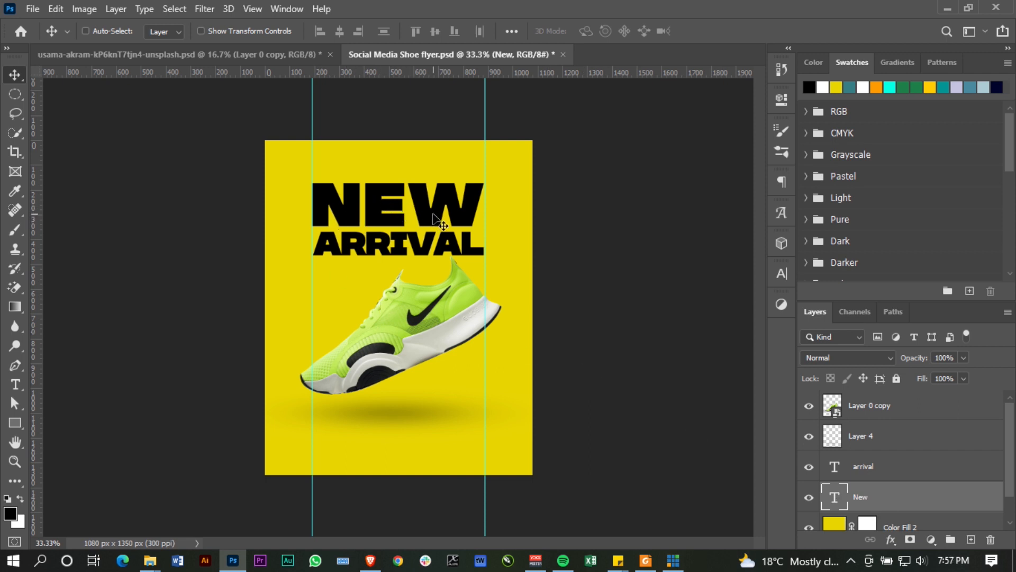
Place a copy of the "New" text beneath "arrival", aligned between the guides, and nudge it down to leave a small gap.
{"action": "left_click_drag", "start_coordinate": [424, 204], "coordinate": [406, 274]}
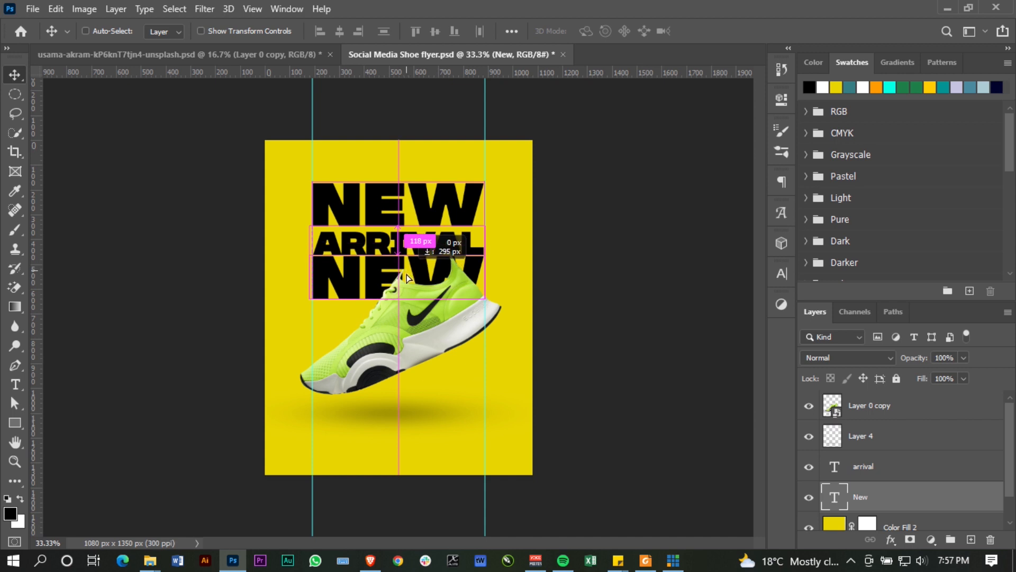
{"action": "left_click_drag", "start_coordinate": [407, 277], "coordinate": [545, 276]}
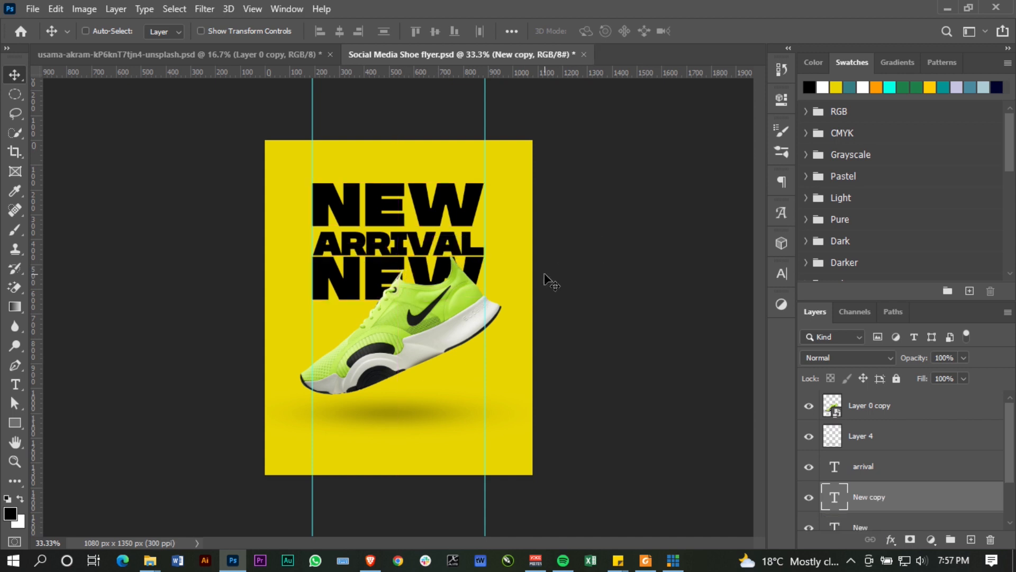
{"action": "key", "text": "Down"}
{"action": "key", "text": "Down"}
{"action": "key", "text": "Down"}
{"action": "key", "text": "Down"}
{"action": "key", "text": "Down"}
{"action": "key", "text": "Down"}
{"action": "key", "text": "Down"}
{"action": "key", "text": "Down"}
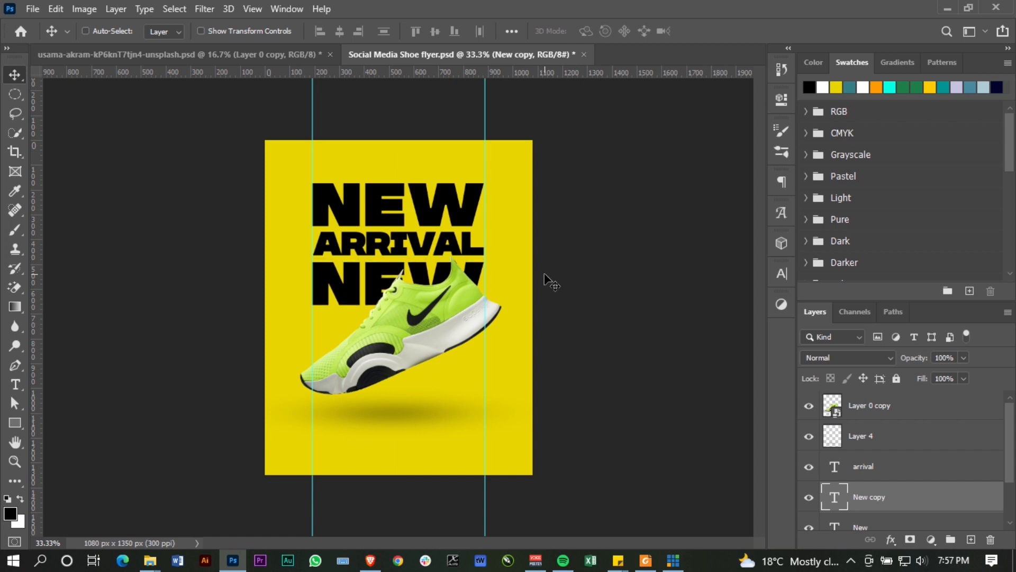
Change the font of the copied "New" text beneath "arrival" to MADE Soulmaze Outline Regular.
{"action": "left_click", "coordinate": [777, 279]}
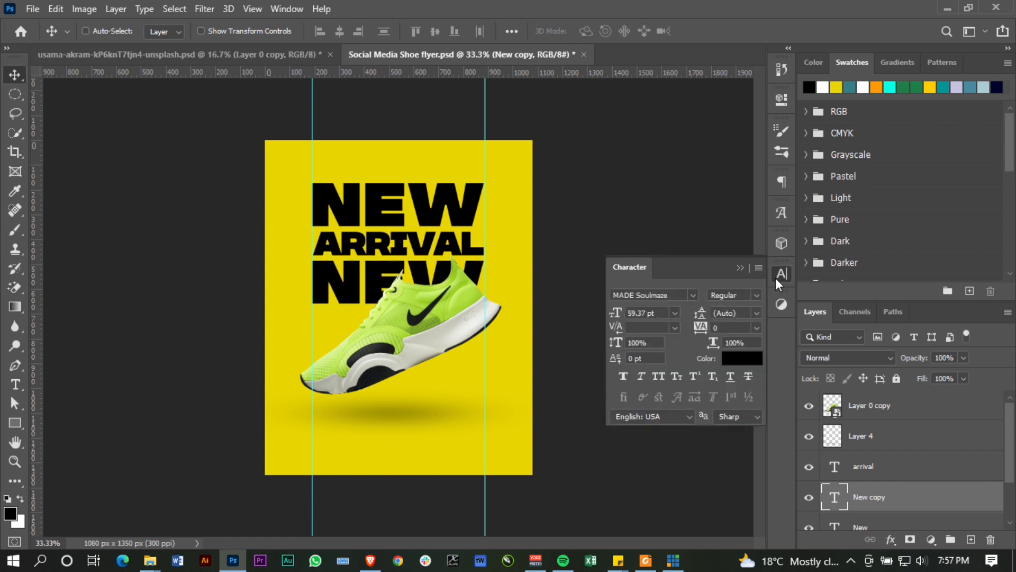
{"action": "left_click", "coordinate": [680, 295]}
{"action": "type", "text": "ma"}
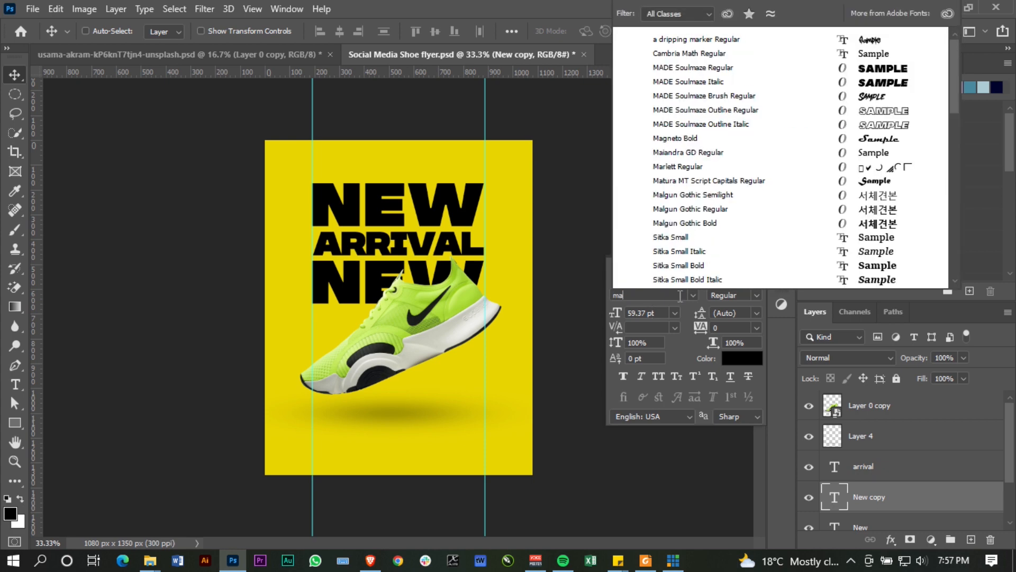
{"action": "type", "text": "de"}
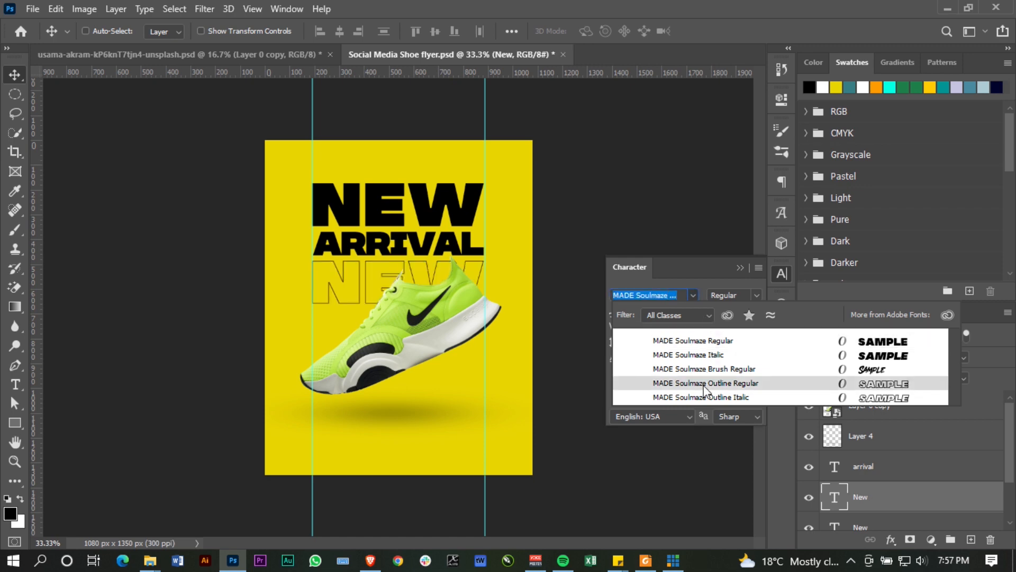
{"action": "left_click", "coordinate": [705, 384]}
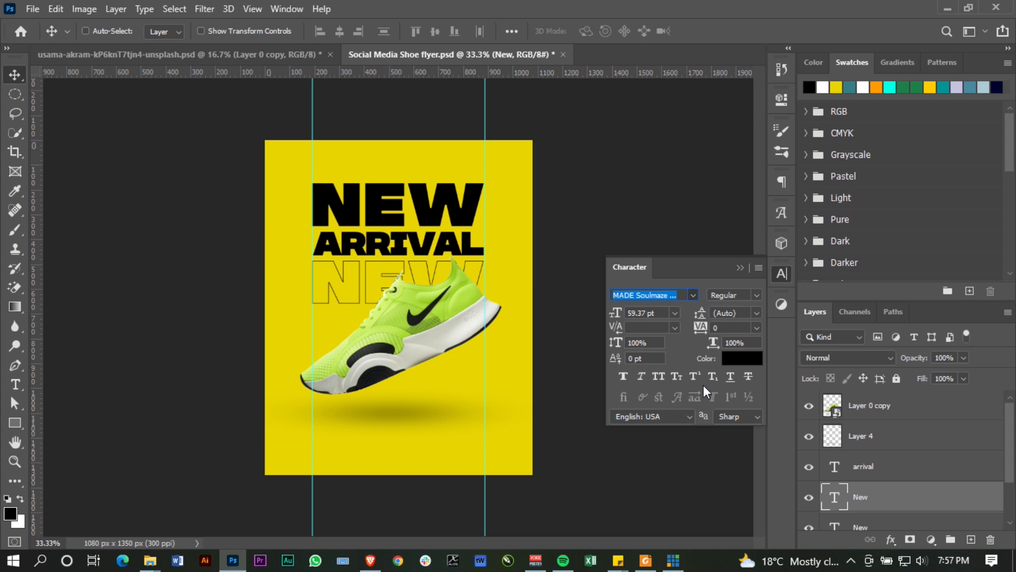
{"action": "key", "text": "Return"}
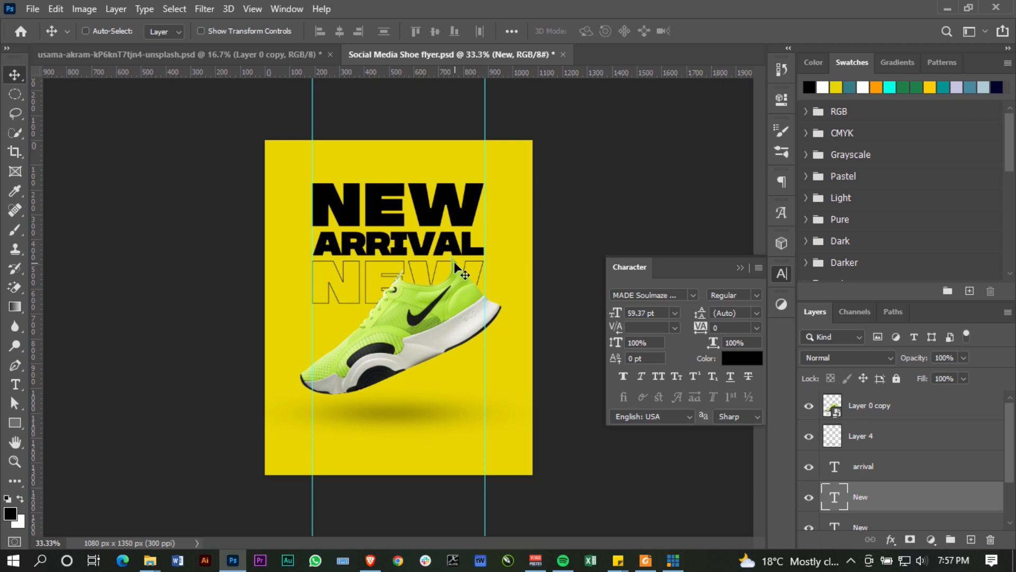
Stack two more copies of the outlined "New" text below the first one, evenly spaced behind the shoe.
{"action": "left_click_drag", "start_coordinate": [373, 288], "coordinate": [367, 337]}
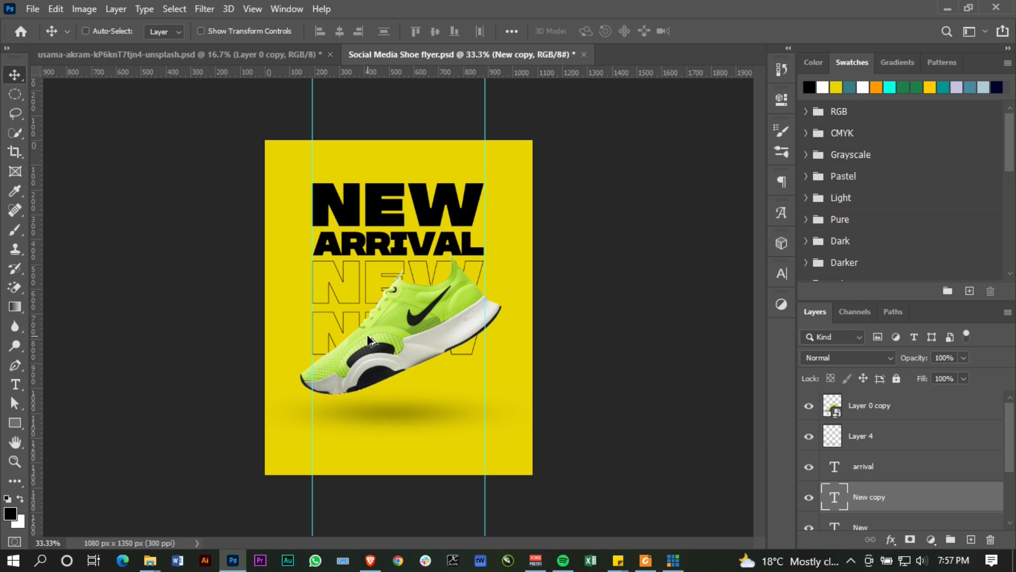
{"action": "key", "text": "shift+Up"}
{"action": "left_click_drag", "start_coordinate": [354, 329], "coordinate": [355, 381]}
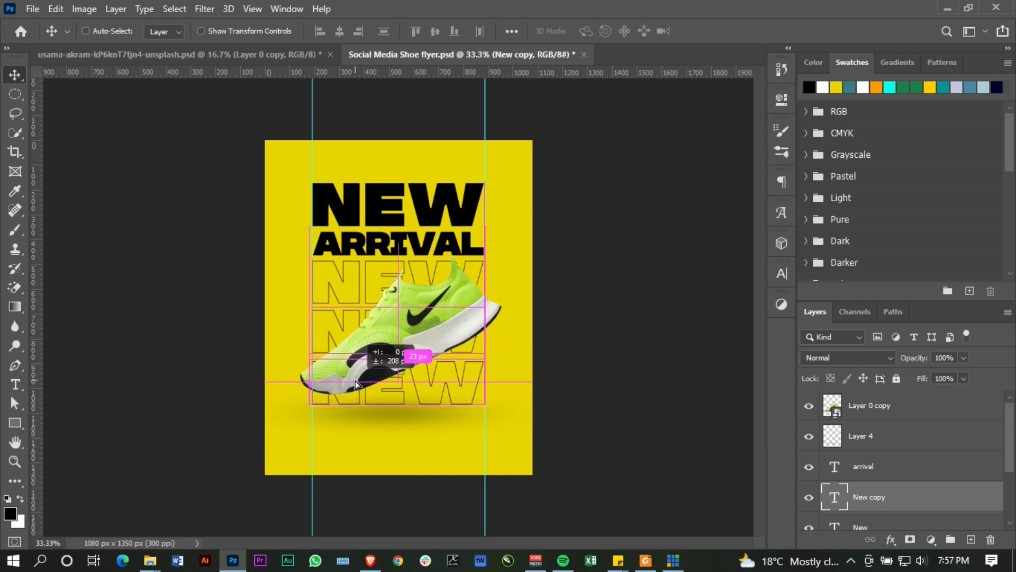
{"action": "left_click_drag", "start_coordinate": [355, 380], "coordinate": [355, 381]}
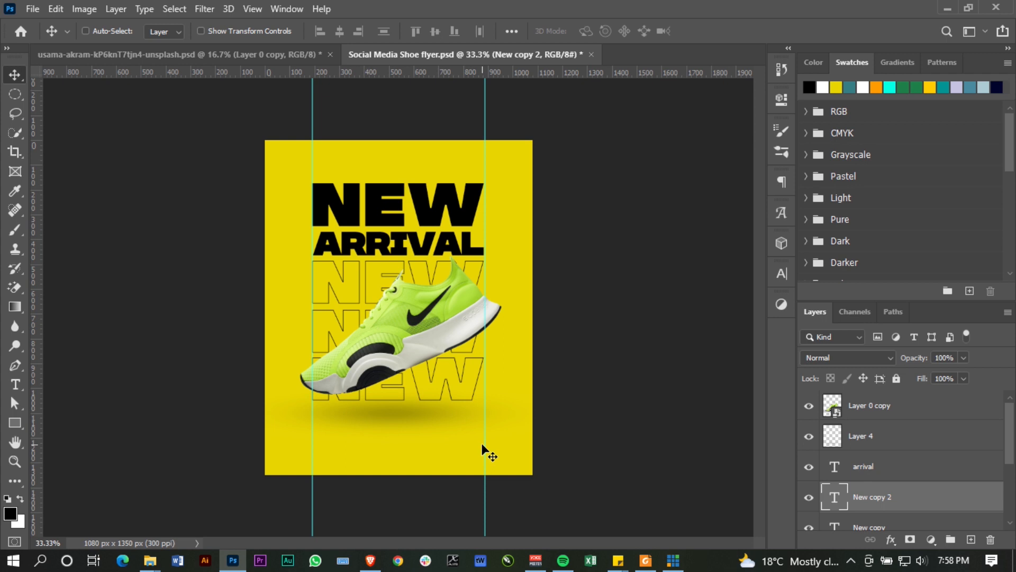
Draw a thin black rectangle of about 295 x 6 px below the lowest outlined "New", starting at the left guide.
{"action": "left_click", "coordinate": [18, 422]}
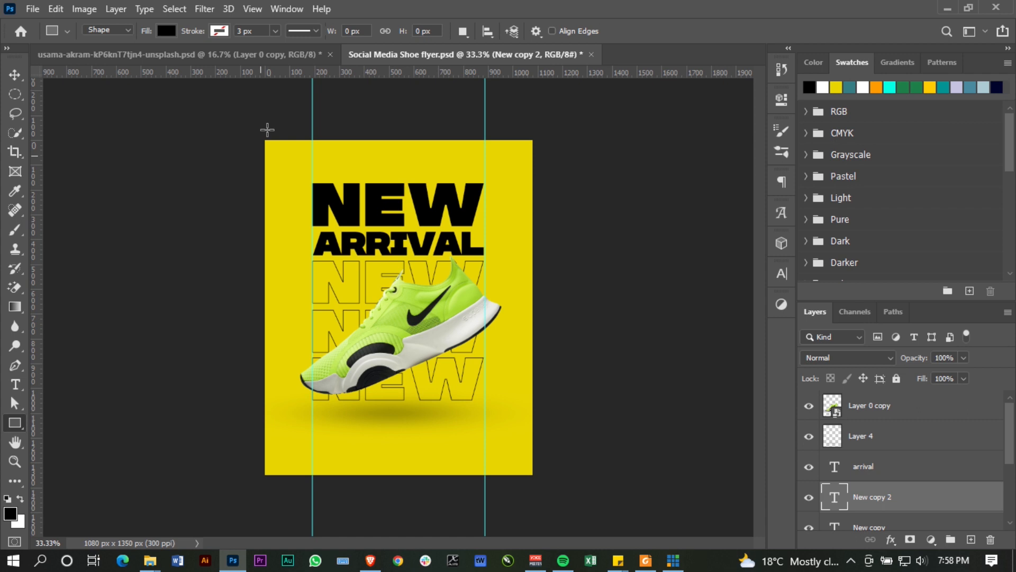
{"action": "left_click_drag", "start_coordinate": [313, 416], "coordinate": [402, 425]}
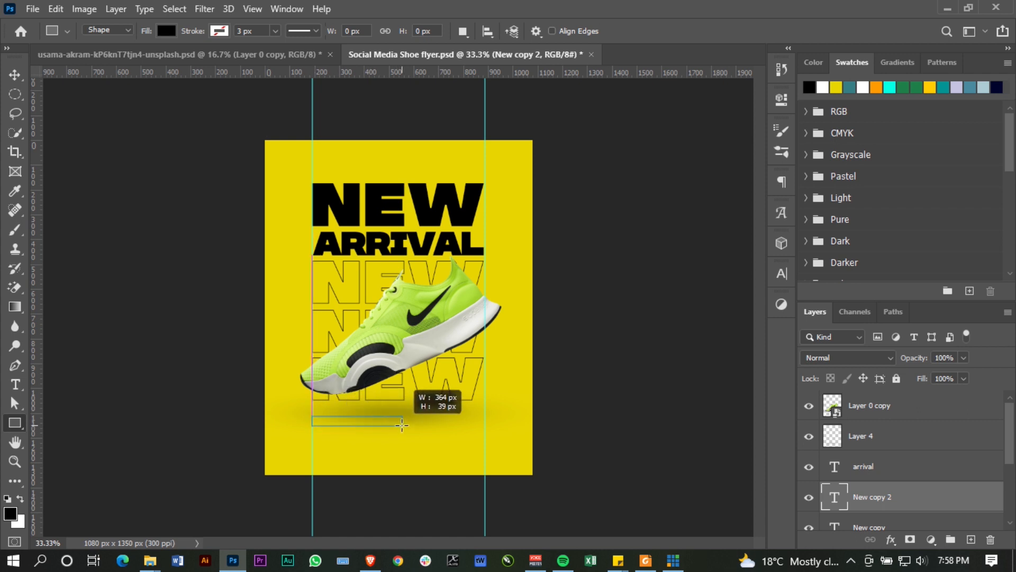
{"action": "left_click_drag", "start_coordinate": [402, 424], "coordinate": [388, 425]}
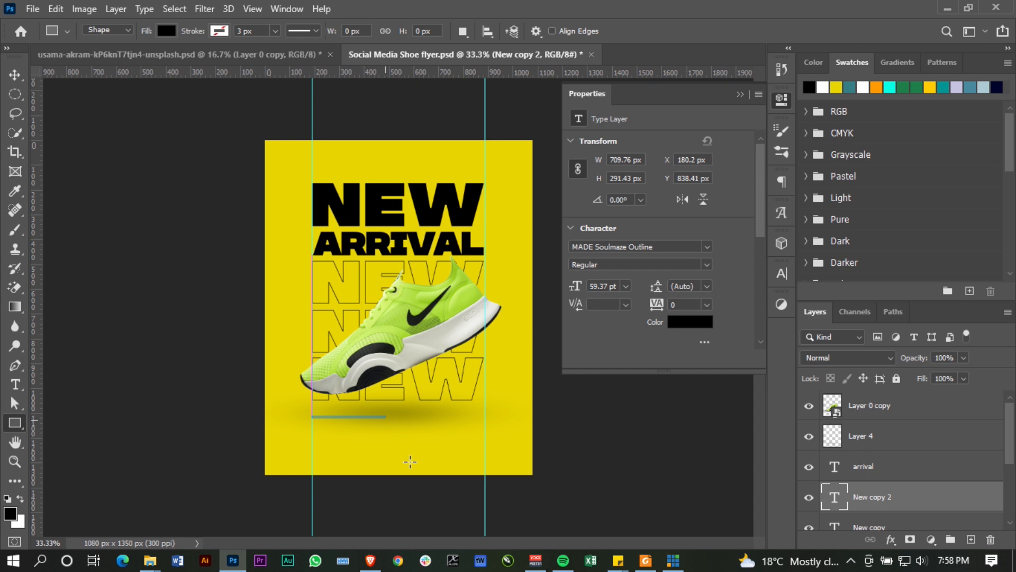
Move the thin black rectangle straight down to a Y position of 1152 px.
{"action": "key", "text": "v"}
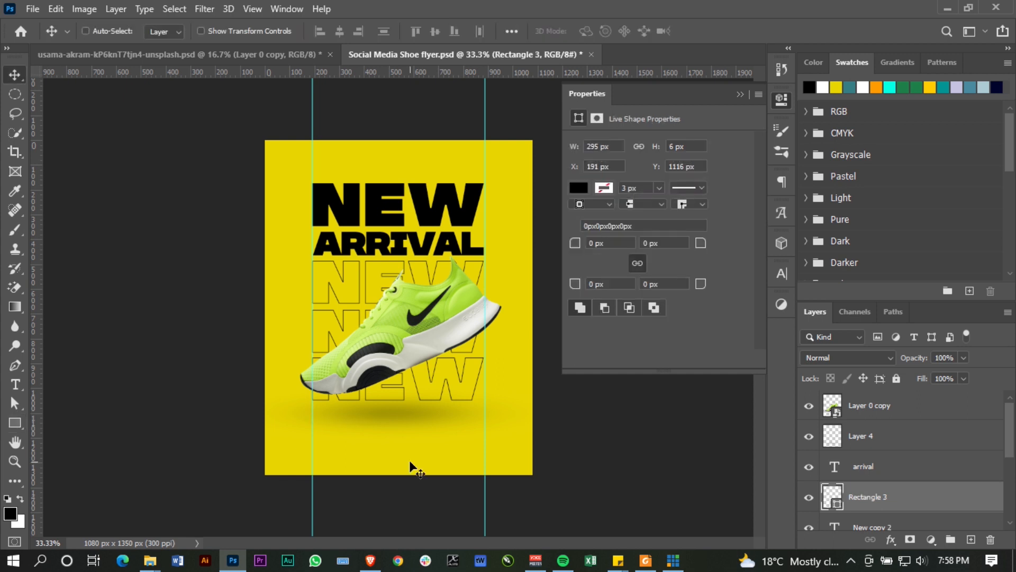
{"action": "key", "text": "Down"}
{"action": "key", "text": "Down"}
{"action": "key", "text": "Down"}
{"action": "key", "text": "Down"}
{"action": "key", "text": "Down"}
{"action": "key", "text": "Down"}
{"action": "key", "text": "Down"}
{"action": "key", "text": "Down"}
{"action": "key", "text": "Down"}
{"action": "key", "text": "Down"}
{"action": "key", "text": "Down"}
{"action": "key", "text": "Down"}
{"action": "key", "text": "Down"}
{"action": "key", "text": "Down"}
{"action": "key", "text": "Down"}
{"action": "key", "text": "Down"}
{"action": "key", "text": "Down"}
{"action": "key", "text": "Down"}
{"action": "key", "text": "Down"}
{"action": "key", "text": "Down"}
{"action": "key", "text": "Down"}
{"action": "key", "text": "Down"}
{"action": "key", "text": "Down"}
{"action": "key", "text": "Down"}
{"action": "key", "text": "Down"}
{"action": "key", "text": "Down"}
{"action": "key", "text": "Down"}
{"action": "key", "text": "Down"}
{"action": "key", "text": "Down"}
{"action": "key", "text": "Down"}
{"action": "key", "text": "Down"}
{"action": "key", "text": "Down"}
Create a text box of placeholder lorem ipsum below the thin black line, starting at the left guide, and left-align its text.
{"action": "key", "text": "t"}
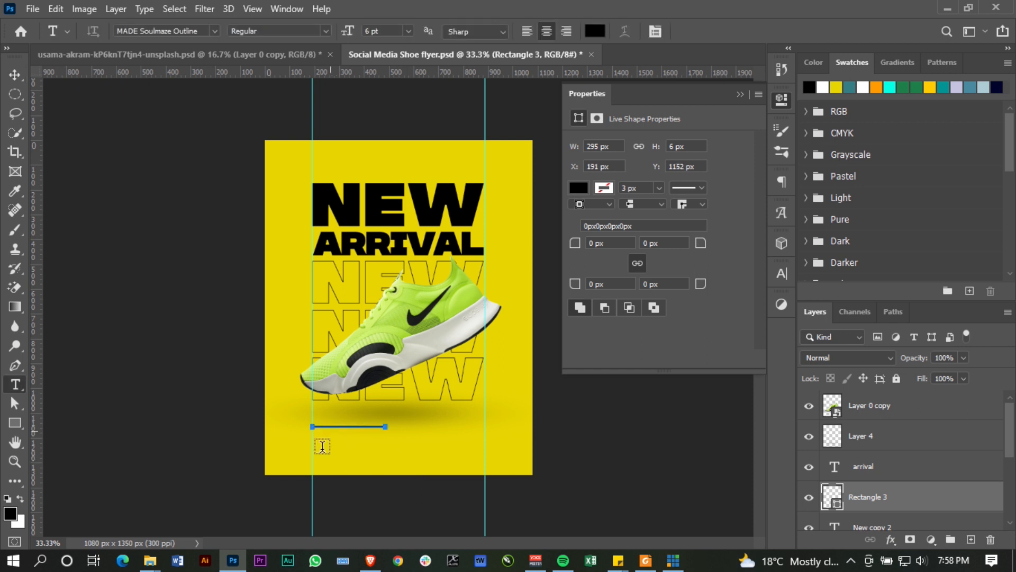
{"action": "left_click_drag", "start_coordinate": [312, 439], "coordinate": [392, 462]}
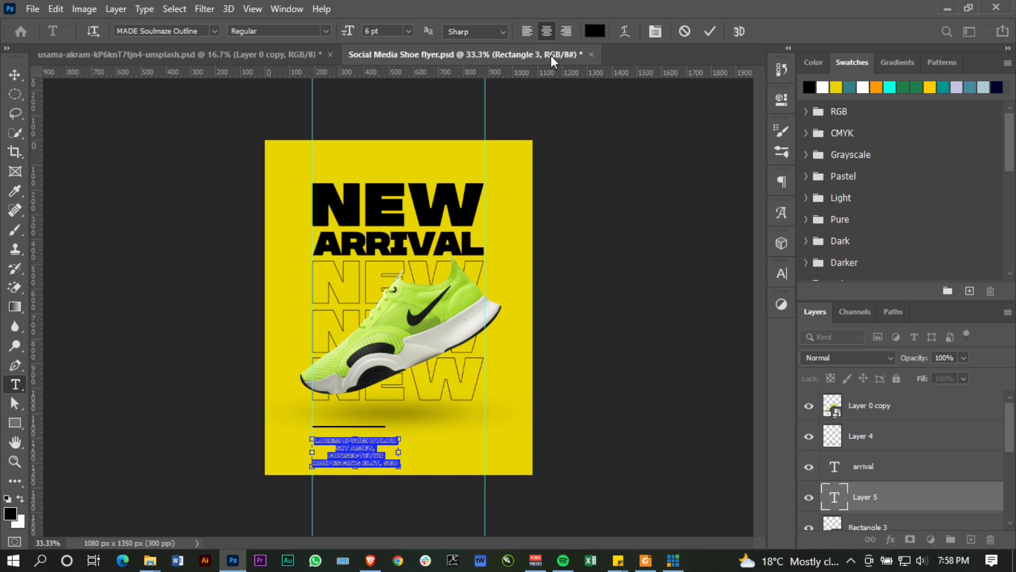
{"action": "left_click", "coordinate": [531, 33]}
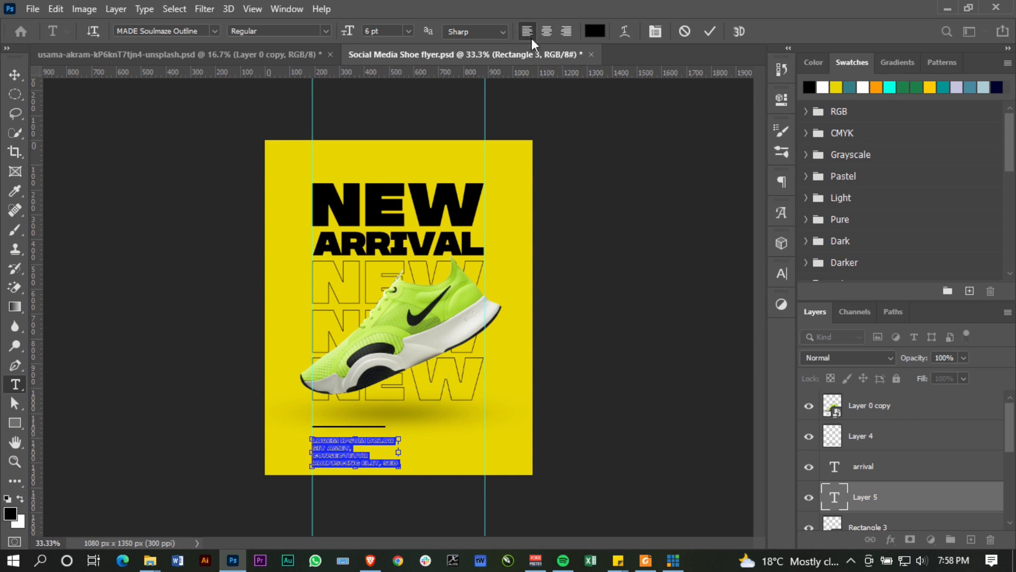
Set the placeholder paragraph's font to Roboto Condensed Regular.
{"action": "left_click", "coordinate": [781, 275]}
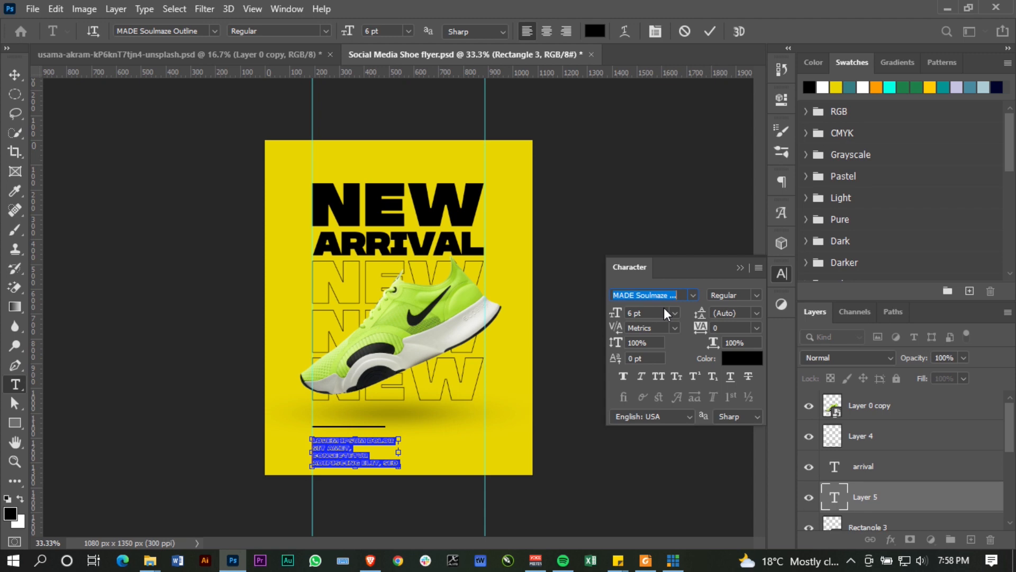
{"action": "type", "text": "ro"}
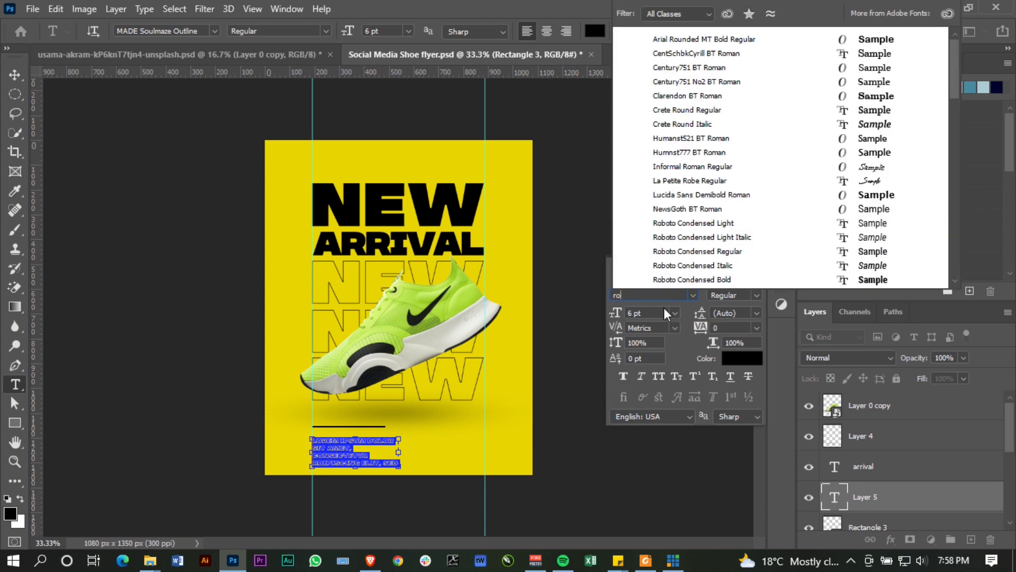
{"action": "type", "text": "boto Condensed"}
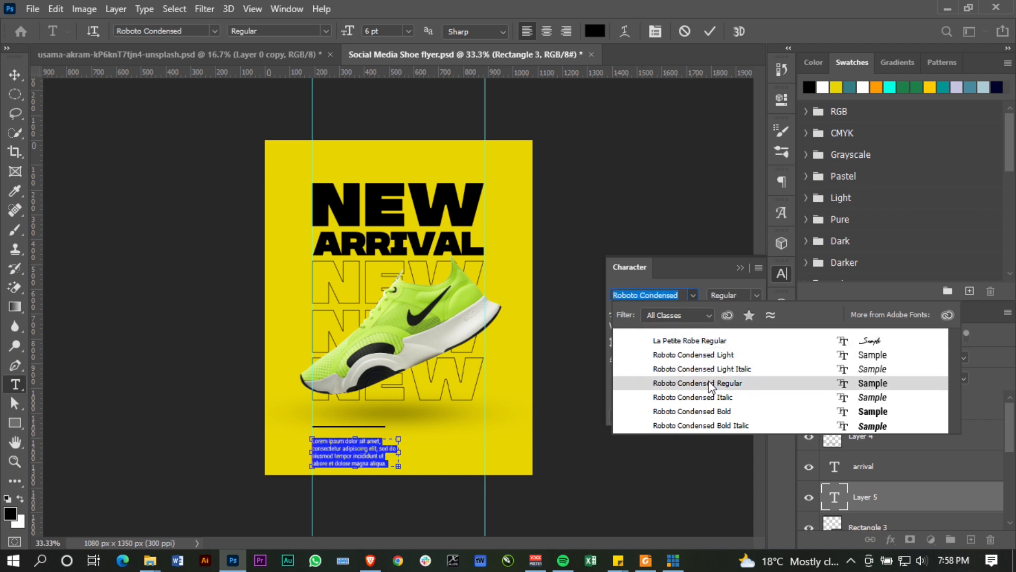
{"action": "left_click", "coordinate": [711, 383]}
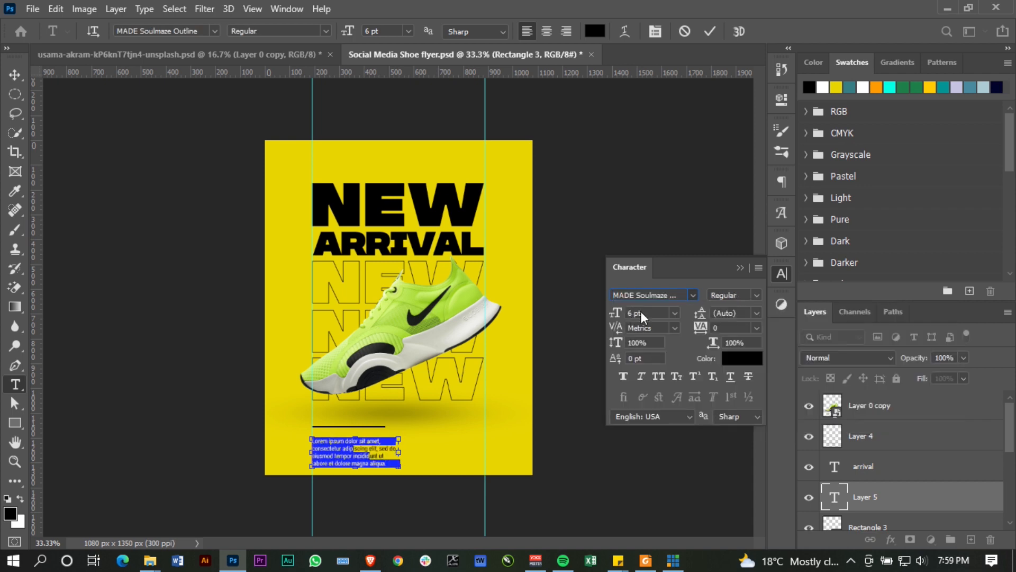
{"action": "left_click", "coordinate": [710, 31]}
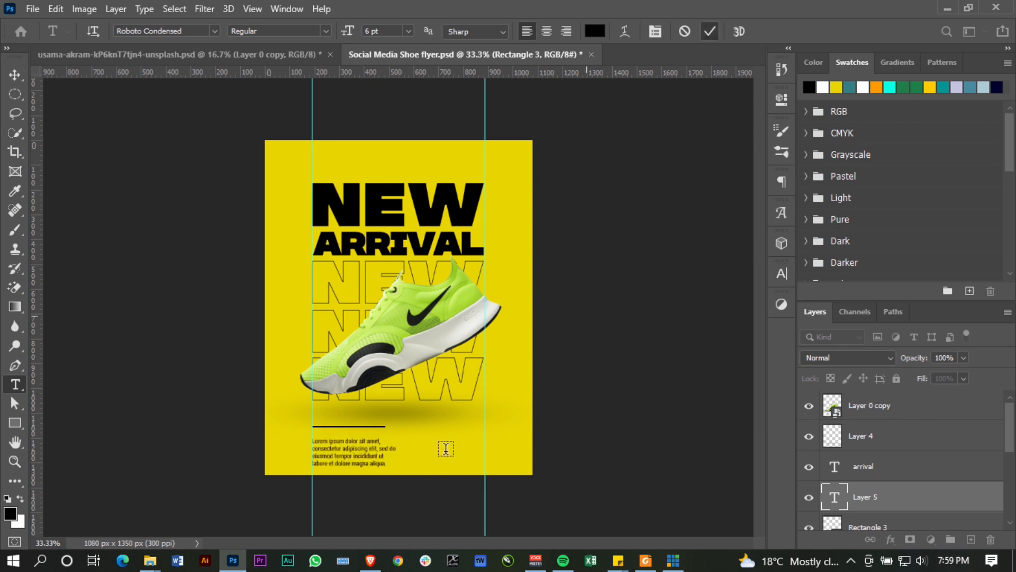
Move the lorem ipsum paragraph straight up so it sits closer below the thin black line, keeping it on the left guide.
{"action": "key", "text": "z"}
{"action": "left_click", "coordinate": [351, 465]}
{"action": "left_click", "coordinate": [350, 465]}
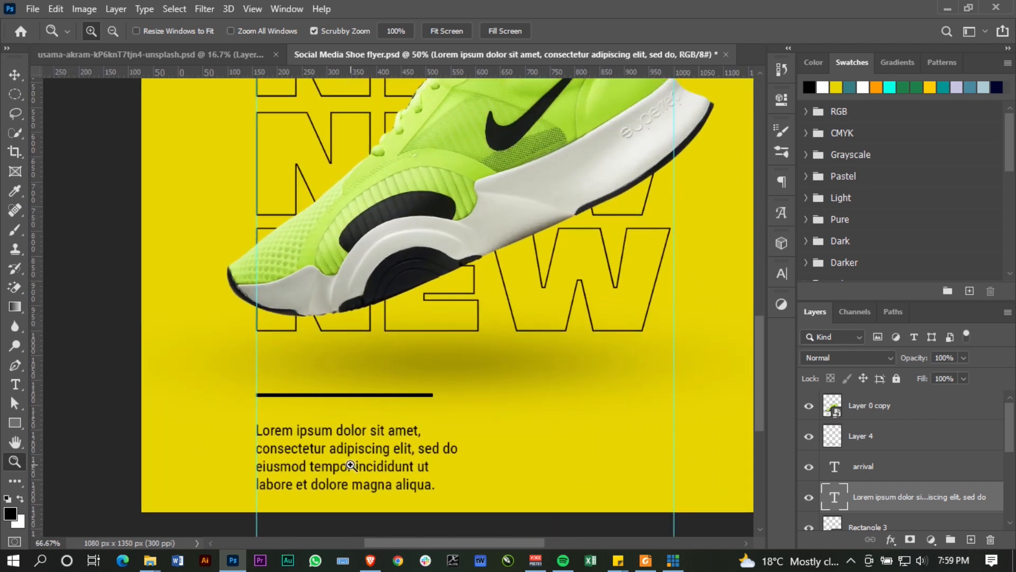
{"action": "key", "text": "v"}
{"action": "left_click_drag", "start_coordinate": [324, 465], "coordinate": [326, 458]}
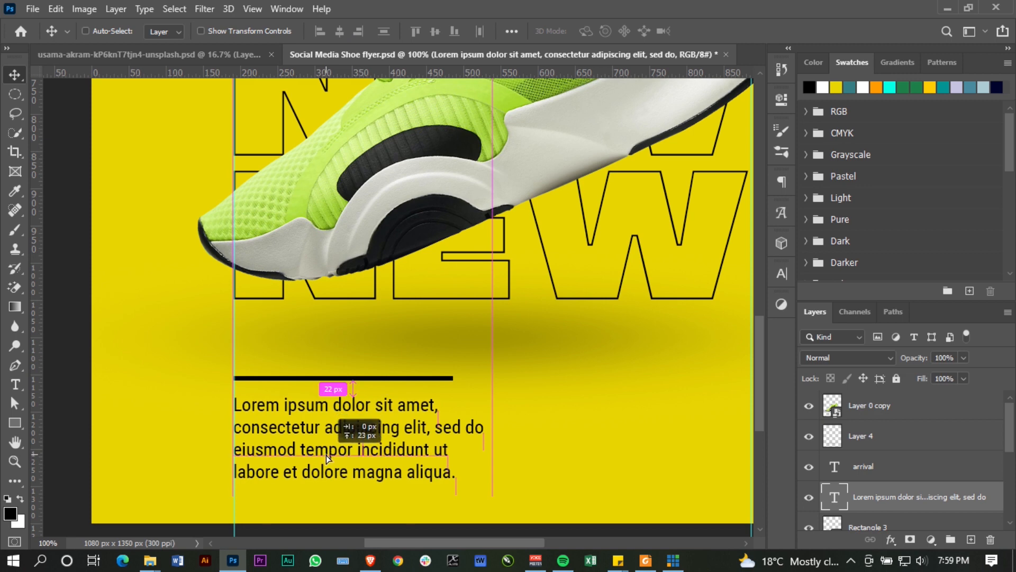
{"action": "mouse_move", "coordinate": [326, 459]}
{"action": "left_mouse_down"}
{"action": "mouse_move", "coordinate": [254, 455]}
{"action": "mouse_move", "coordinate": [387, 456]}
{"action": "mouse_move", "coordinate": [323, 454]}
{"action": "mouse_move", "coordinate": [341, 467]}
{"action": "mouse_move", "coordinate": [303, 467]}
{"action": "mouse_move", "coordinate": [324, 479]}
{"action": "left_mouse_up"}
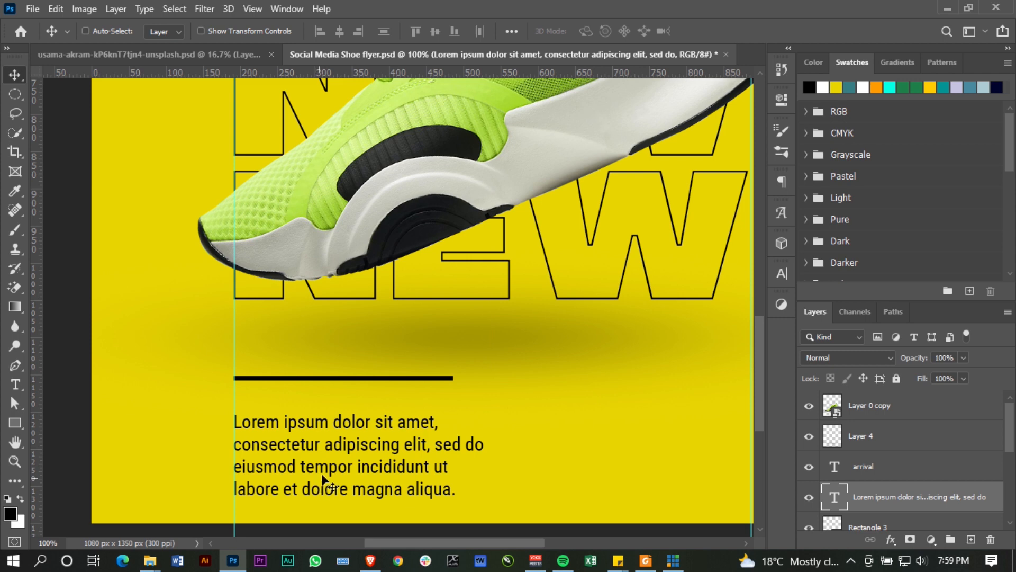
{"action": "mouse_move", "coordinate": [325, 479]}
{"action": "left_mouse_down"}
{"action": "mouse_move", "coordinate": [320, 452]}
{"action": "mouse_move", "coordinate": [330, 460]}
{"action": "left_mouse_up"}
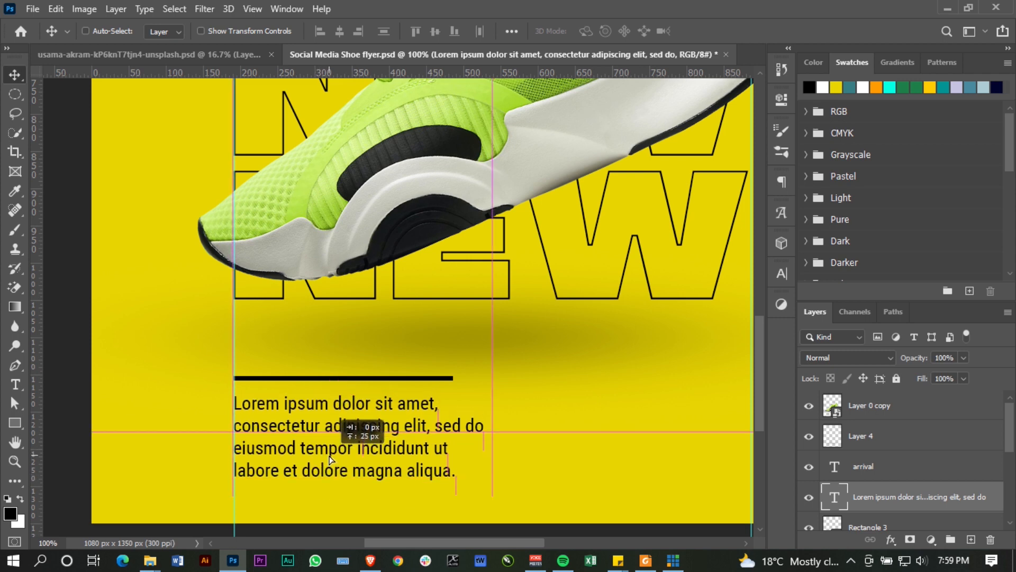
{"action": "left_click_drag", "start_coordinate": [329, 458], "coordinate": [330, 454]}
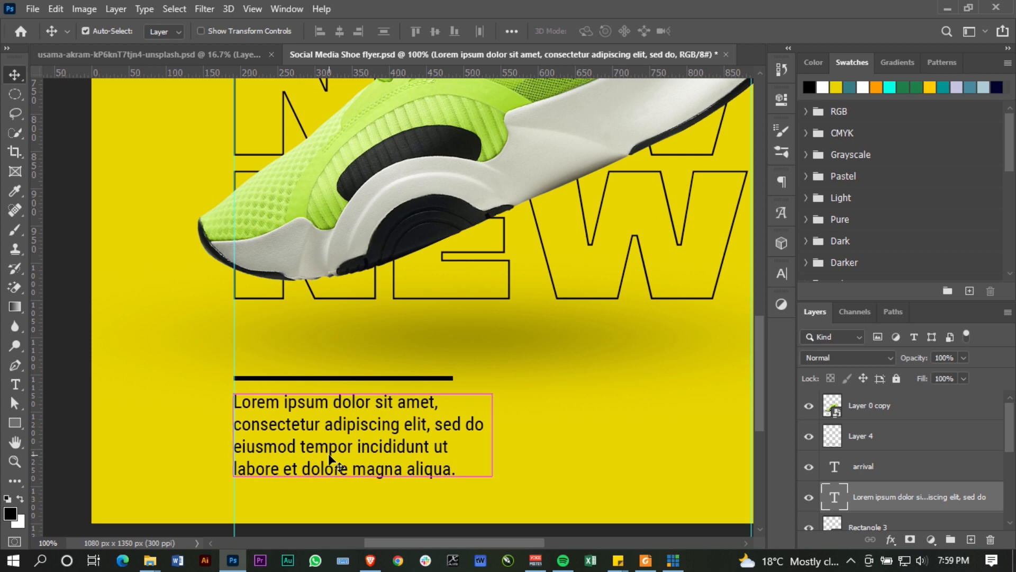
Review the whole flyer with the guides hidden, and show the guides again.
{"action": "key", "text": "ctrl+0"}
{"action": "key", "text": "ctrl+minus"}
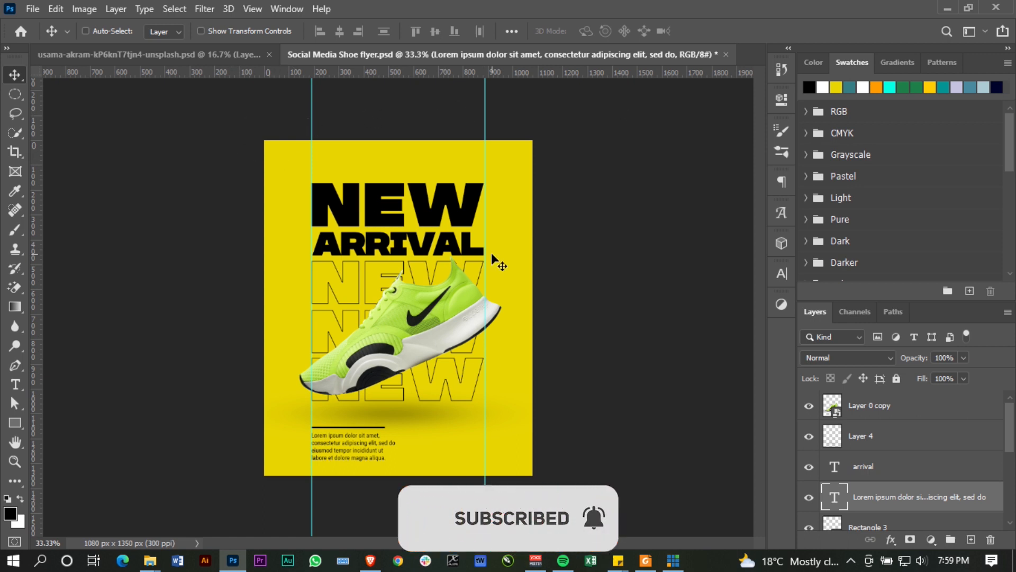
{"action": "key", "text": "ctrl+semicolon"}
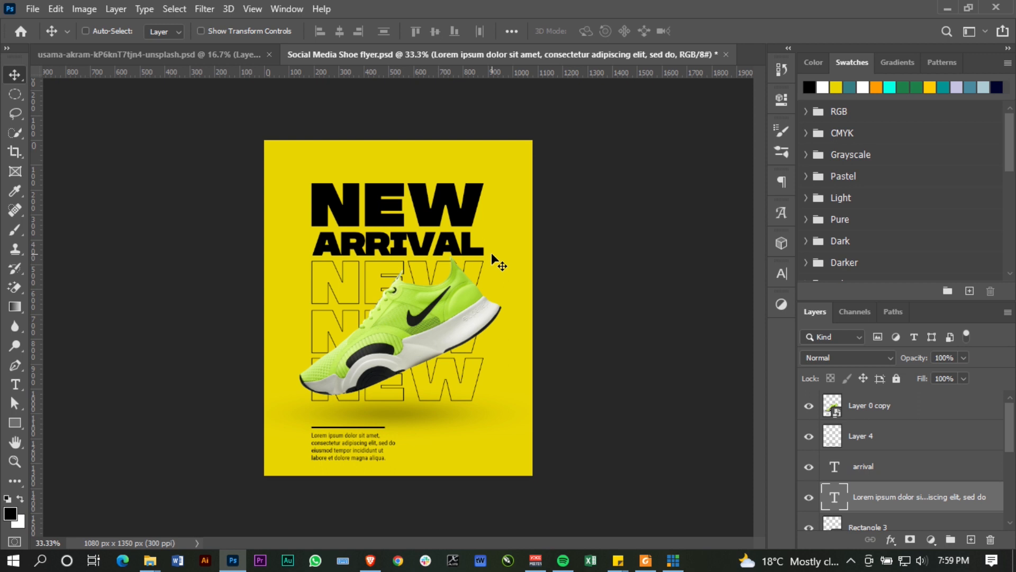
{"action": "key", "text": "ctrl+semicolon"}
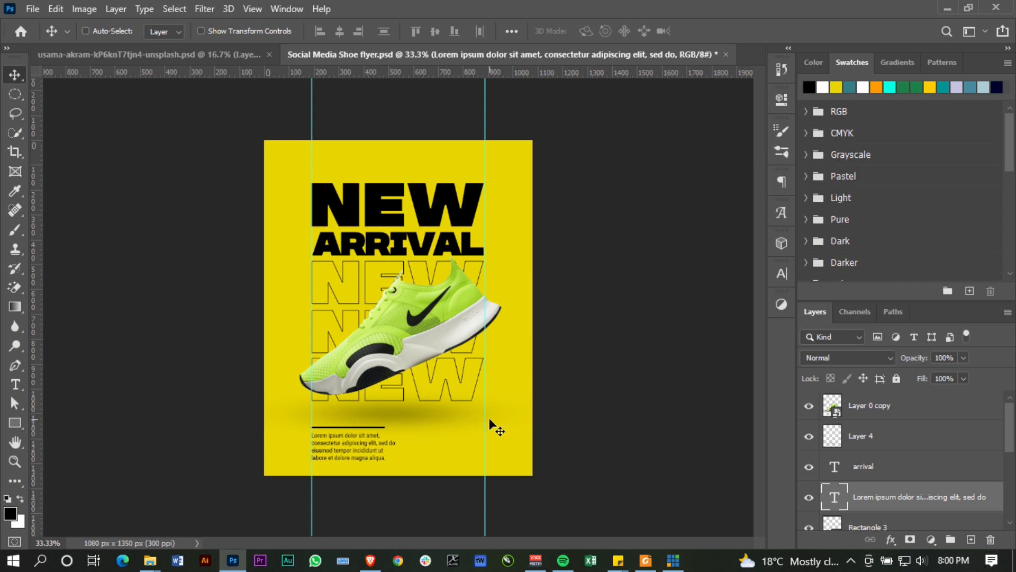
Draw a black rectangle of about 251 x 58 px below the lowest outlined "New", ending at the right guide.
{"action": "left_click", "coordinate": [18, 420]}
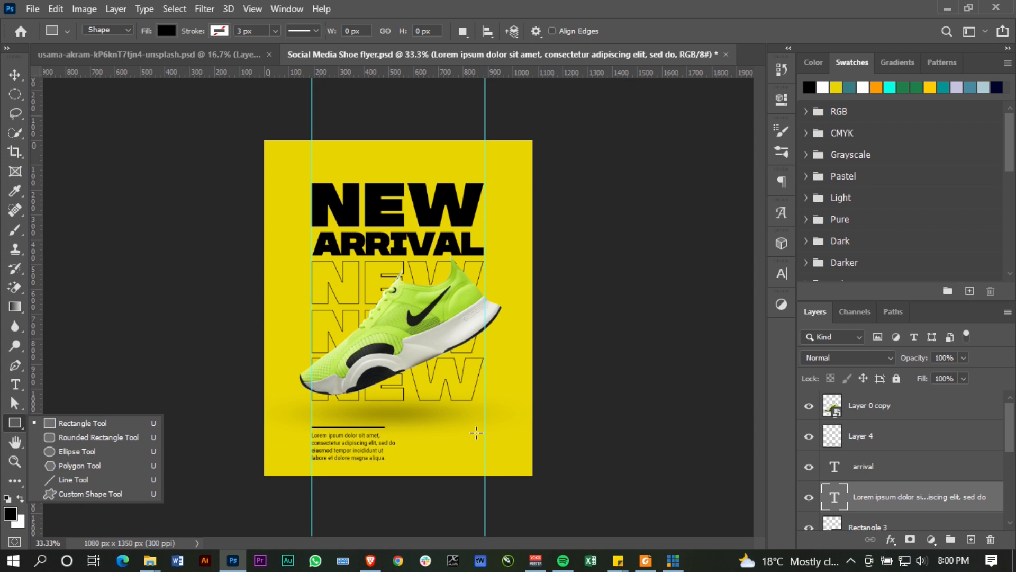
{"action": "left_click_drag", "start_coordinate": [484, 420], "coordinate": [422, 434]}
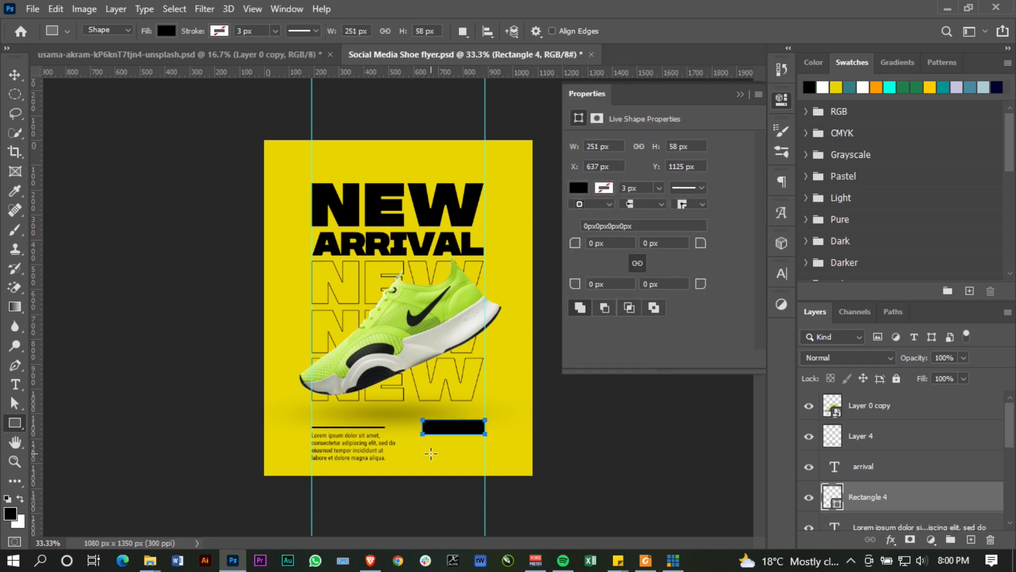
{"action": "key", "text": "v"}
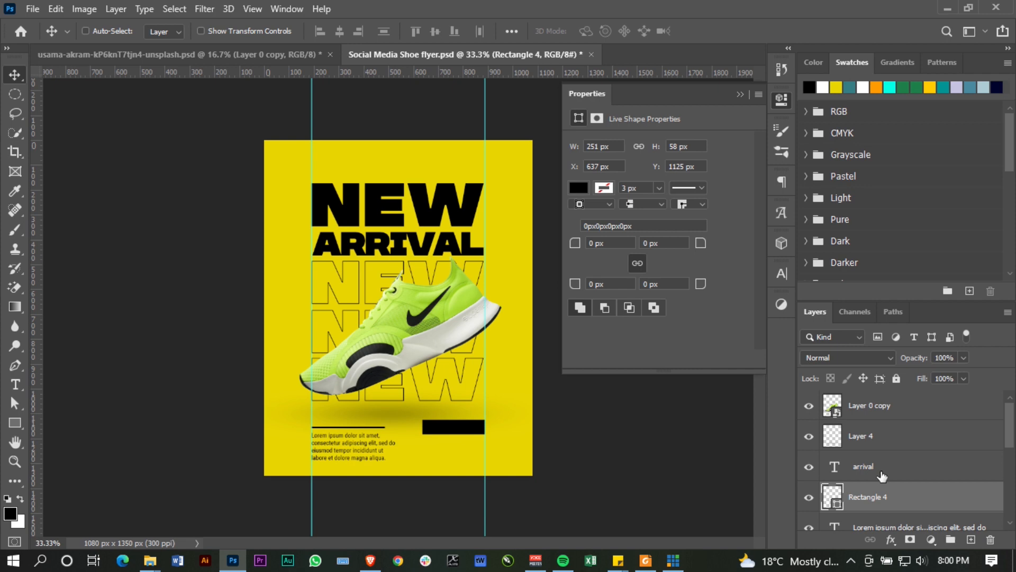
Rename the thin black rectangle's layer, Rectangle 3, as "line".
{"action": "scroll", "coordinate": [906, 467], "scroll_direction": "down", "scroll_amount": 2}
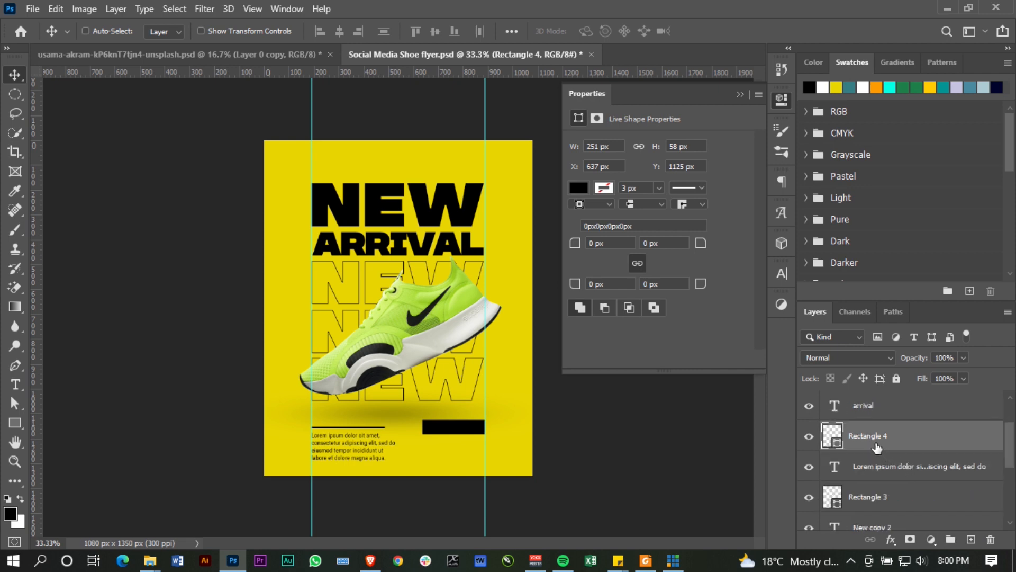
{"action": "double_click", "coordinate": [866, 497]}
{"action": "type", "text": "line"}
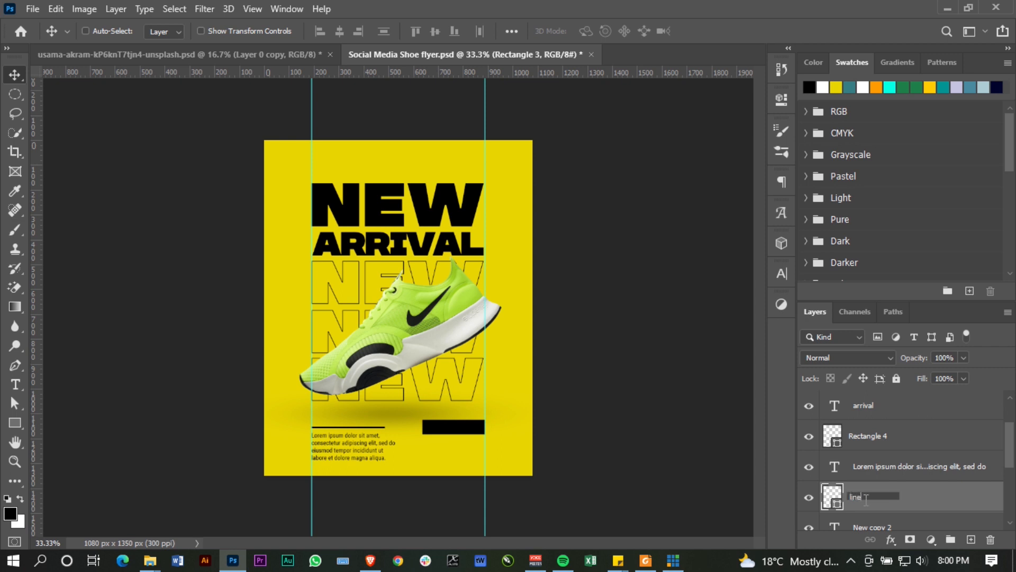
{"action": "key", "text": "Return"}
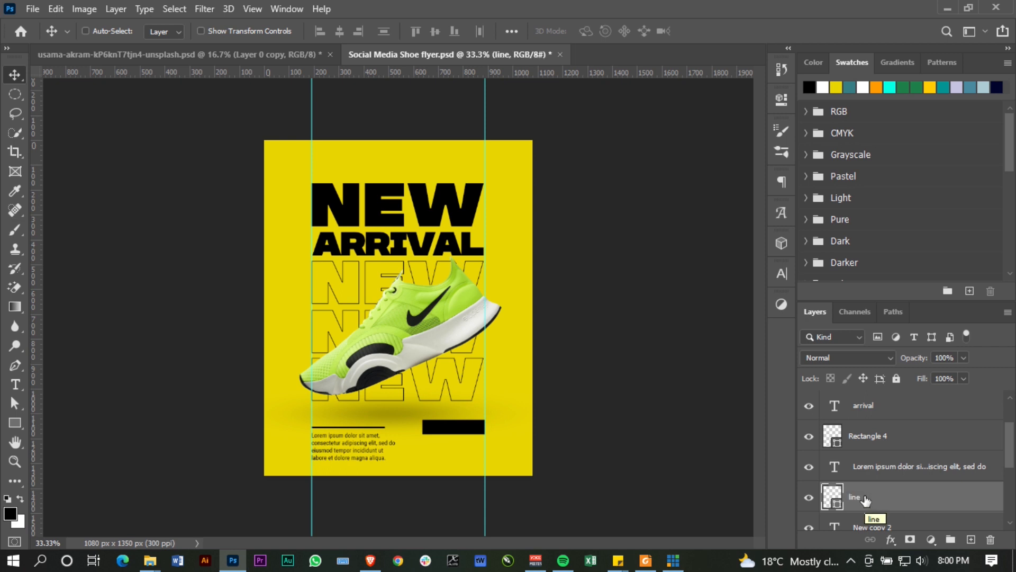
Align the top edges of the thin line and the black rectangle, and nudge both down until the line sits just above the paragraph.
{"action": "left_click", "coordinate": [868, 439], "text": "ctrl"}
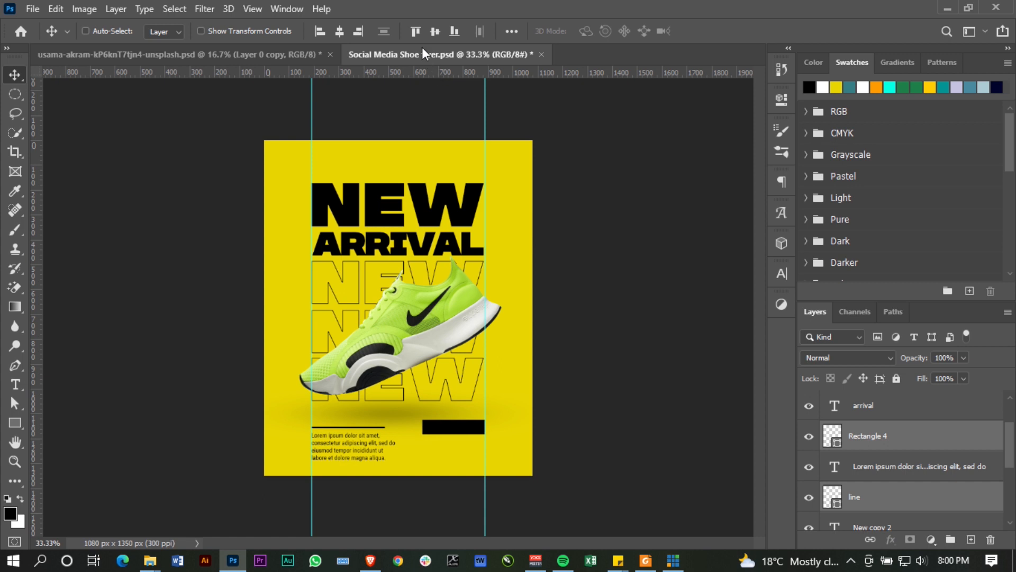
{"action": "left_click", "coordinate": [417, 33]}
{"action": "key", "text": "Down"}
{"action": "key", "text": "Down"}
{"action": "key", "text": "Down"}
{"action": "key", "text": "Down"}
{"action": "key", "text": "Down"}
{"action": "key", "text": "Down"}
{"action": "key", "text": "Down"}
{"action": "key", "text": "Down"}
{"action": "key", "text": "Down"}
{"action": "key", "text": "Down"}
{"action": "key", "text": "Down"}
{"action": "key", "text": "Down"}
{"action": "key", "text": "Down"}
{"action": "key", "text": "Down"}
{"action": "key", "text": "Down"}
{"action": "key", "text": "Down"}
{"action": "key", "text": "Down"}
{"action": "key", "text": "Down"}
{"action": "key", "text": "Down"}
{"action": "key", "text": "Down"}
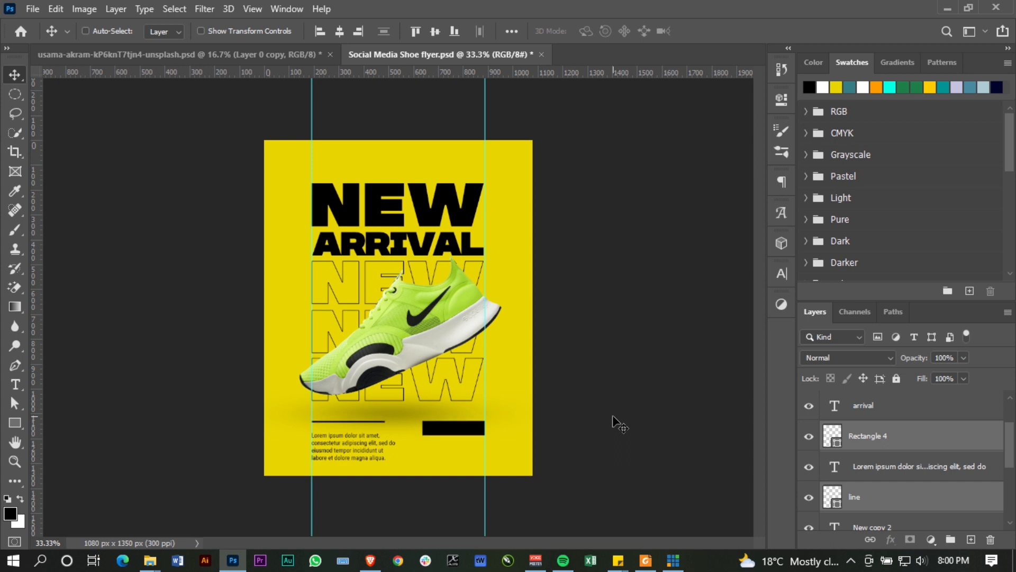
{"action": "key", "text": "Down"}
{"action": "key", "text": "Down"}
{"action": "key", "text": "Down"}
{"action": "key", "text": "Down"}
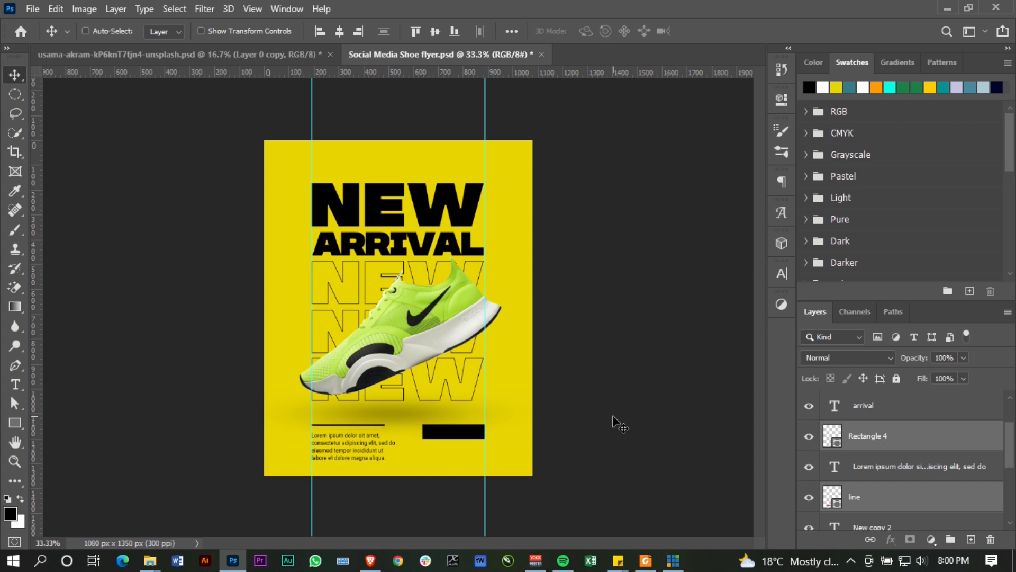
{"action": "key", "text": "Down"}
{"action": "key", "text": "Down"}
{"action": "key", "text": "Down"}
{"action": "key", "text": "Down"}
{"action": "key", "text": "Down"}
{"action": "key", "text": "Down"}
{"action": "key", "text": "Down"}
{"action": "key", "text": "Down"}
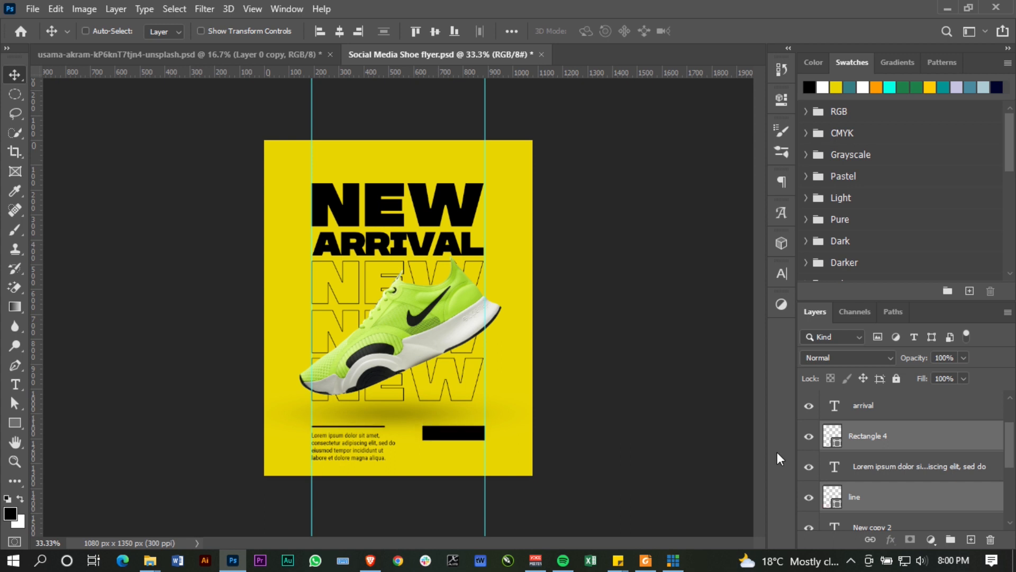
Fill the rectangle beside the paragraph with the green 5fc80a, derived from a colour sampled on the shoe.
{"action": "left_click", "coordinate": [863, 445]}
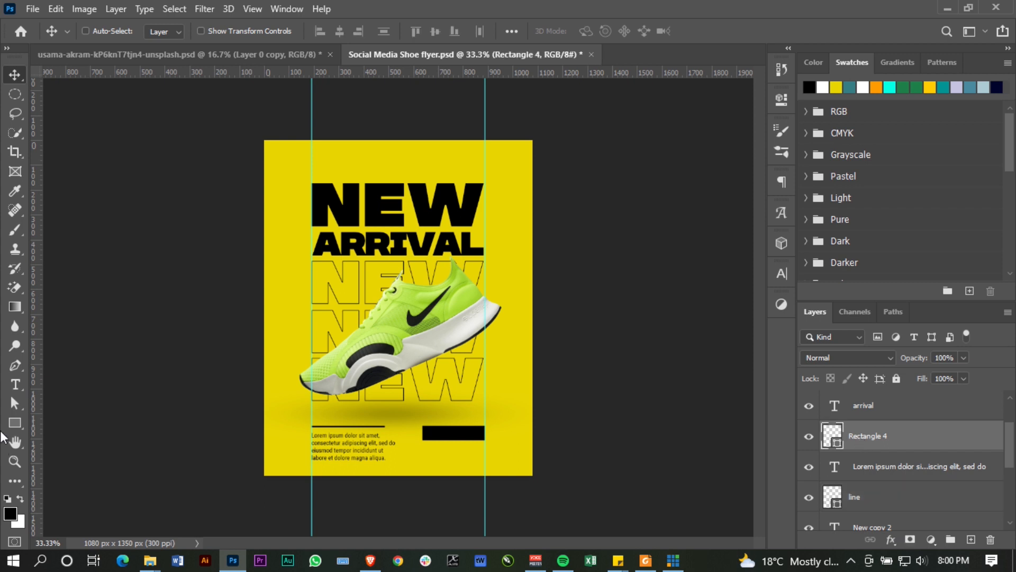
{"action": "left_click", "coordinate": [13, 515]}
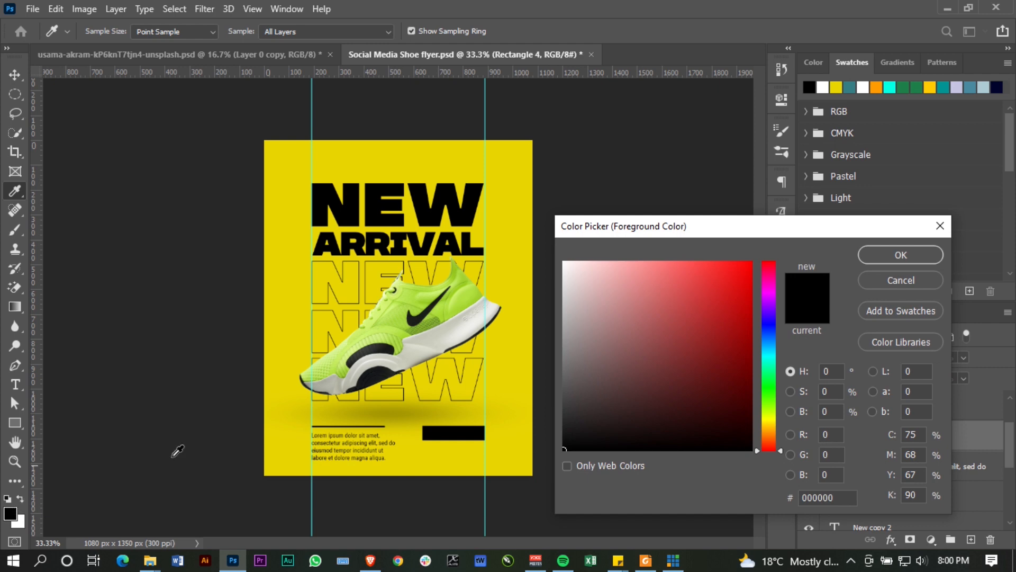
{"action": "left_click", "coordinate": [459, 303]}
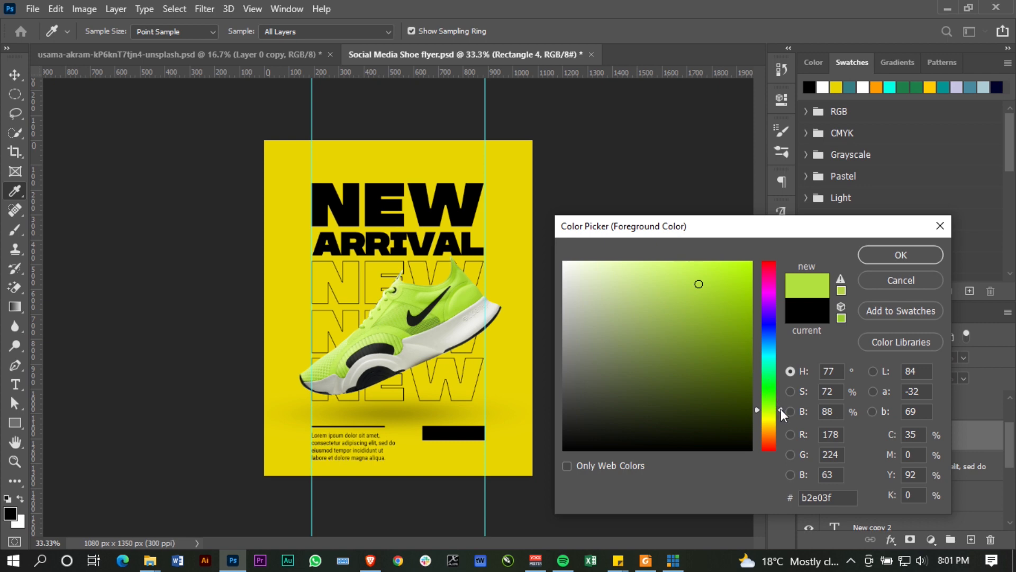
{"action": "left_click", "coordinate": [837, 394]}
{"action": "scroll", "coordinate": [838, 393], "scroll_direction": "up", "scroll_amount": 20}
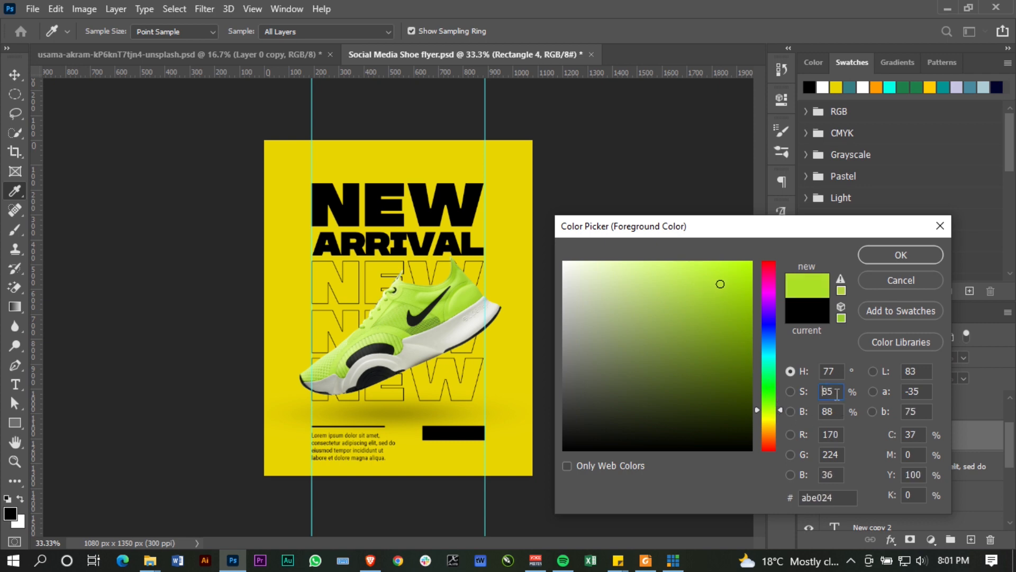
{"action": "scroll", "coordinate": [836, 395], "scroll_direction": "up", "scroll_amount": 2}
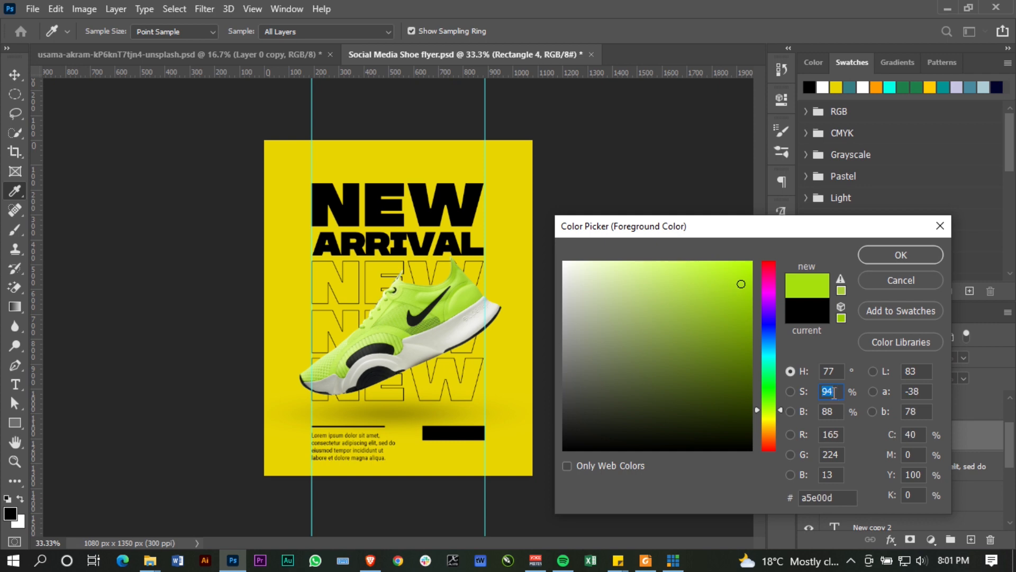
{"action": "left_click_drag", "start_coordinate": [780, 410], "coordinate": [779, 401]}
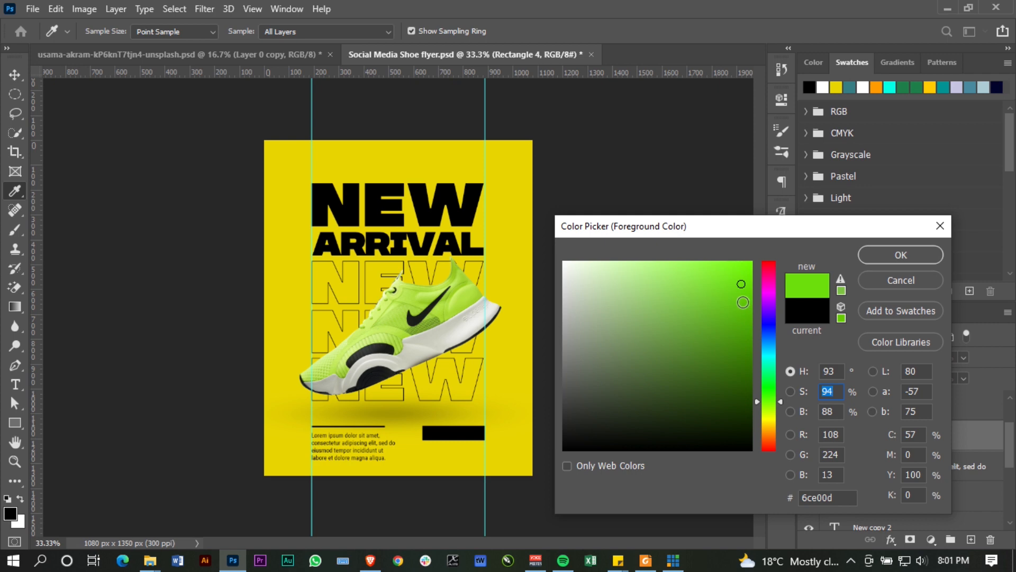
{"action": "left_click", "coordinate": [742, 302]}
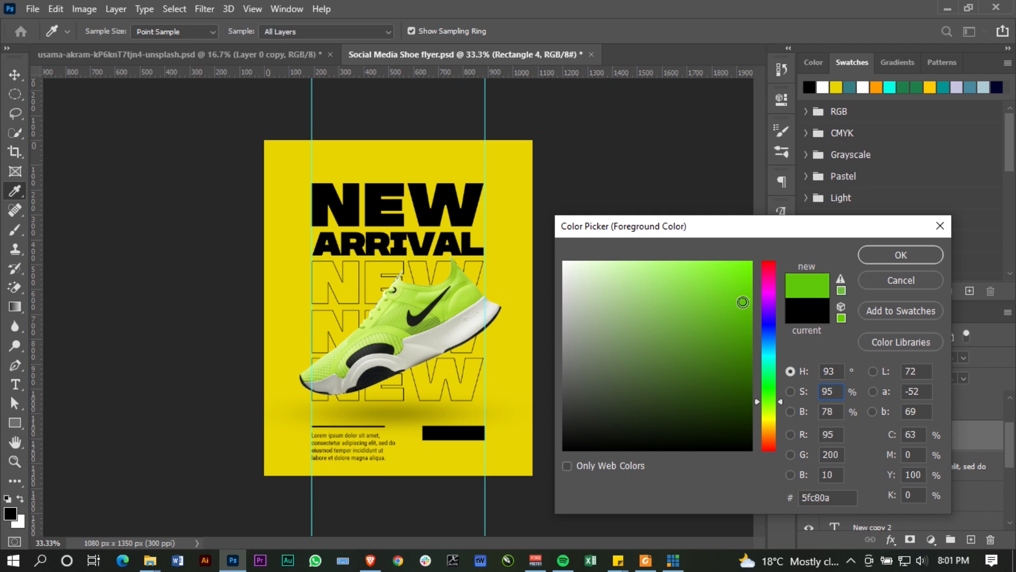
{"action": "left_click", "coordinate": [894, 254]}
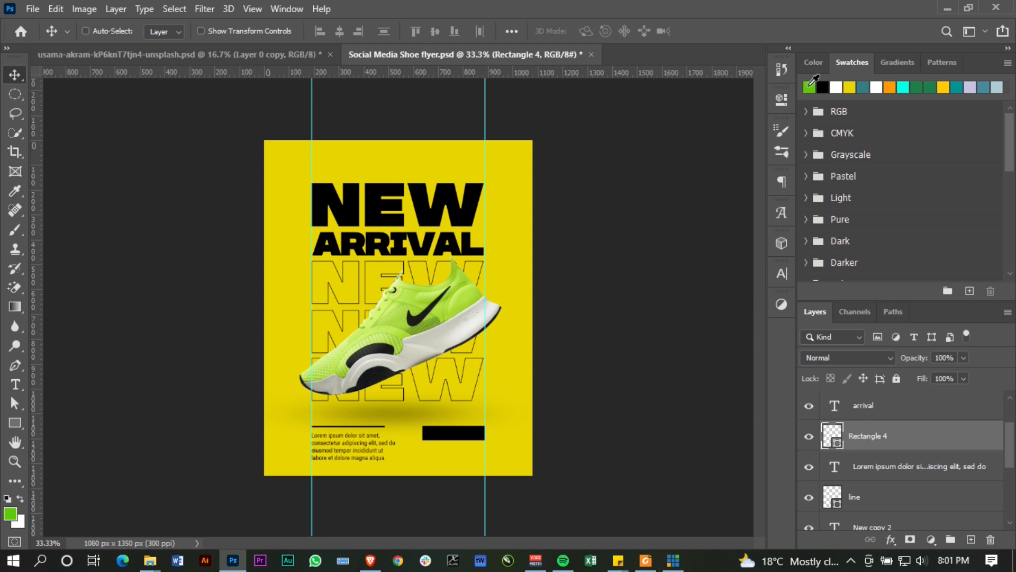
{"action": "key", "text": "alt+BackSpace"}
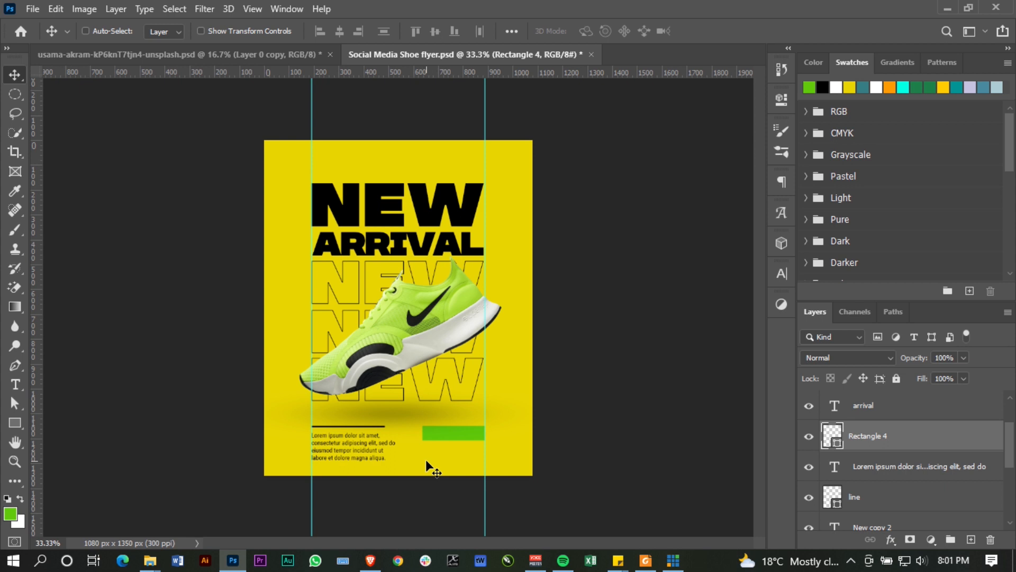
Add the text "order now" below the green rectangle in black 6 pt Roboto Condensed Regular.
{"action": "key", "text": "t"}
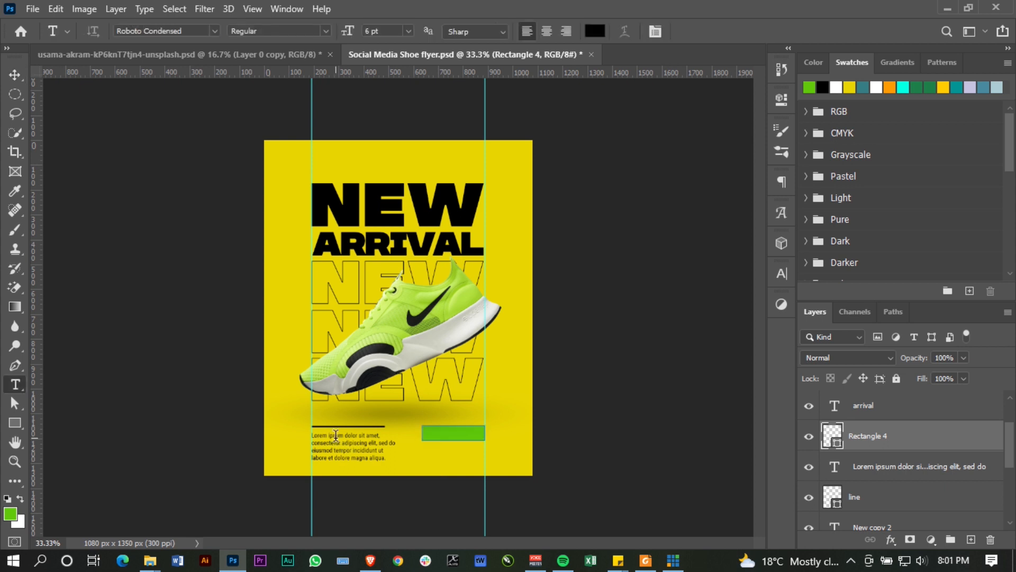
{"action": "left_click", "coordinate": [426, 460]}
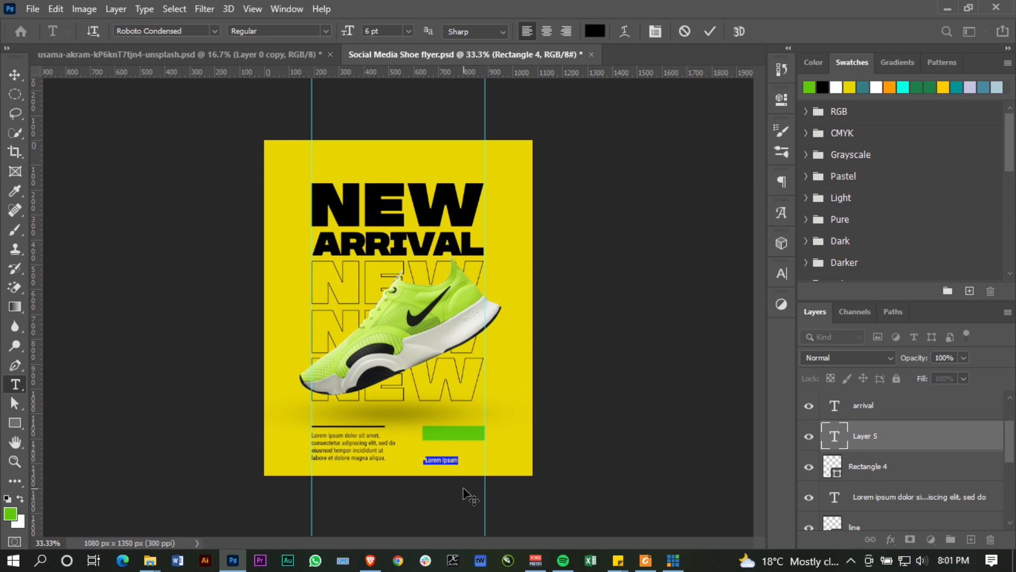
{"action": "type", "text": "S"}
{"action": "type", "text": "rder now"}
{"action": "key", "text": "ctrl+Return"}
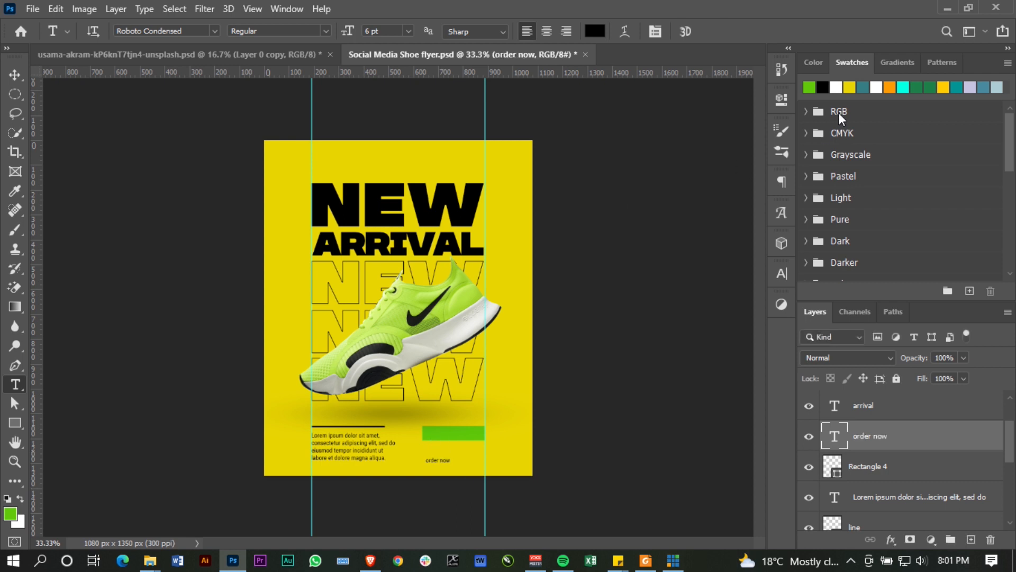
Colour the "order now" text white and set its font to MADE Soulmaze Regular.
{"action": "left_click", "coordinate": [836, 87]}
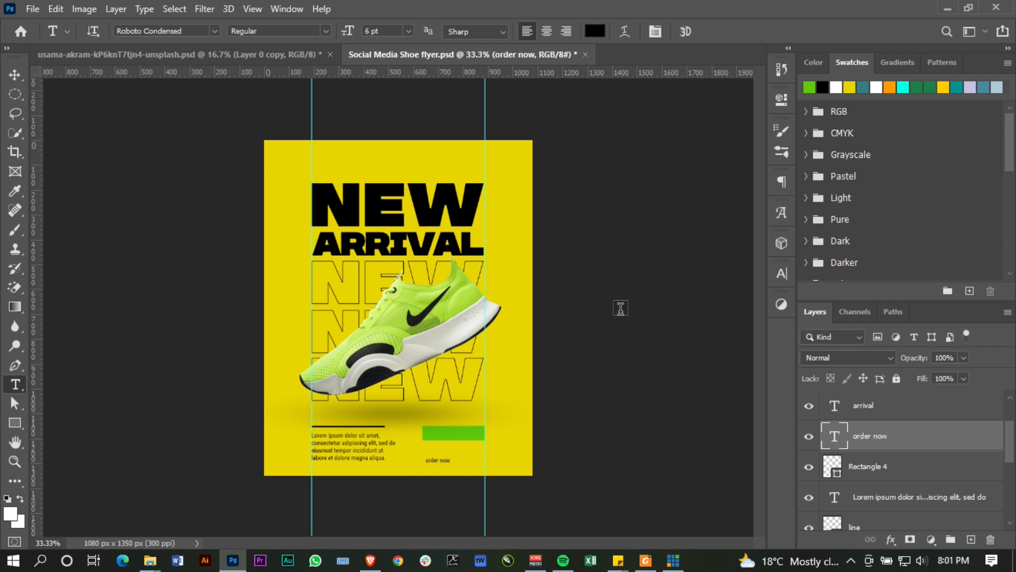
{"action": "left_click", "coordinate": [780, 274]}
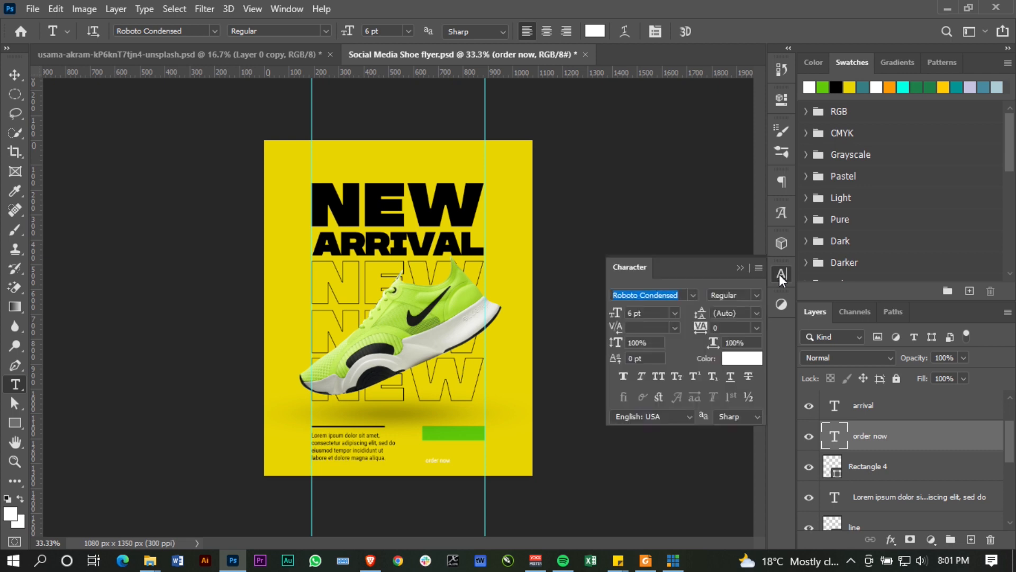
{"action": "type", "text": "m"}
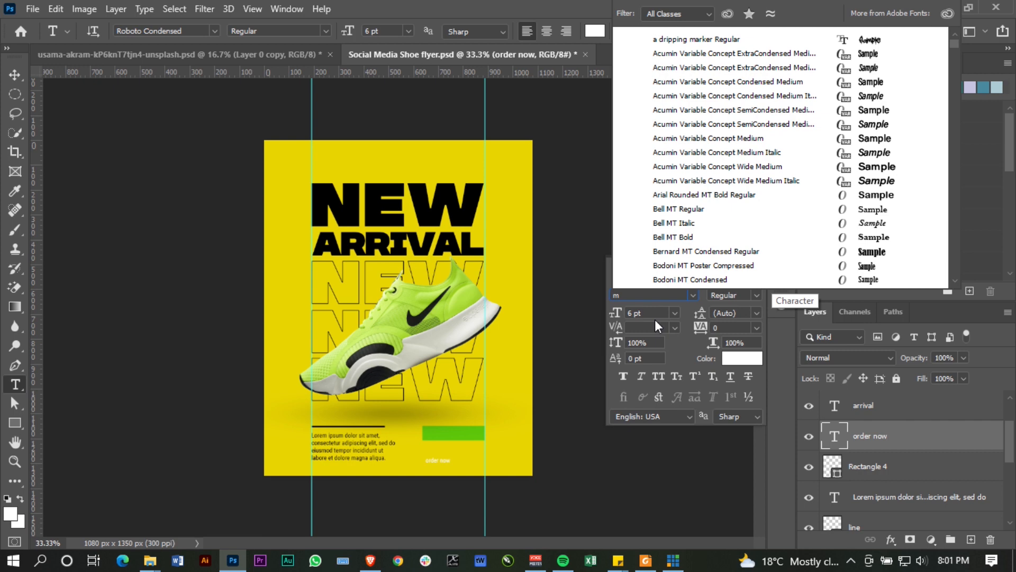
{"action": "type", "text": "aze"}
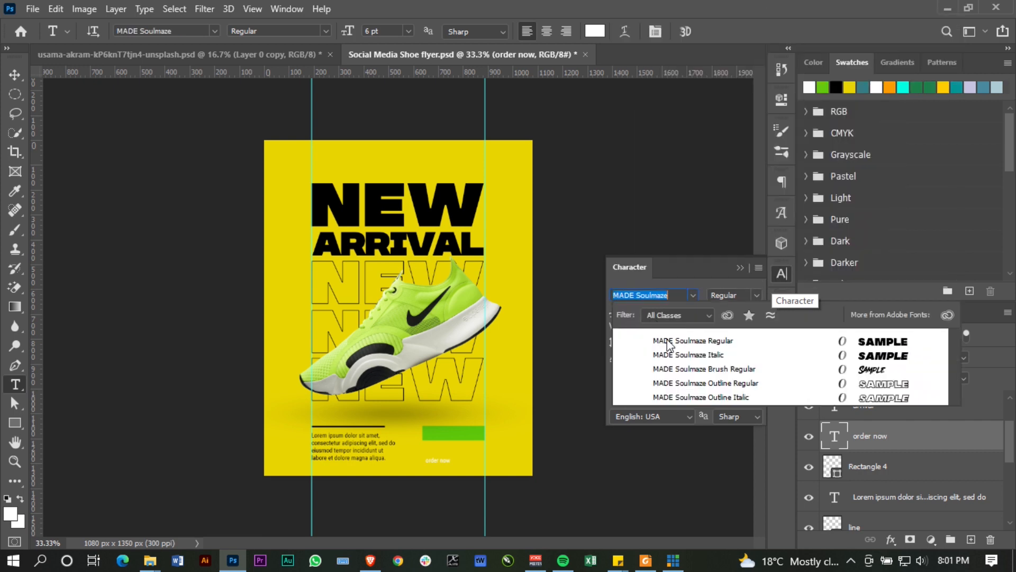
{"action": "left_click", "coordinate": [668, 343]}
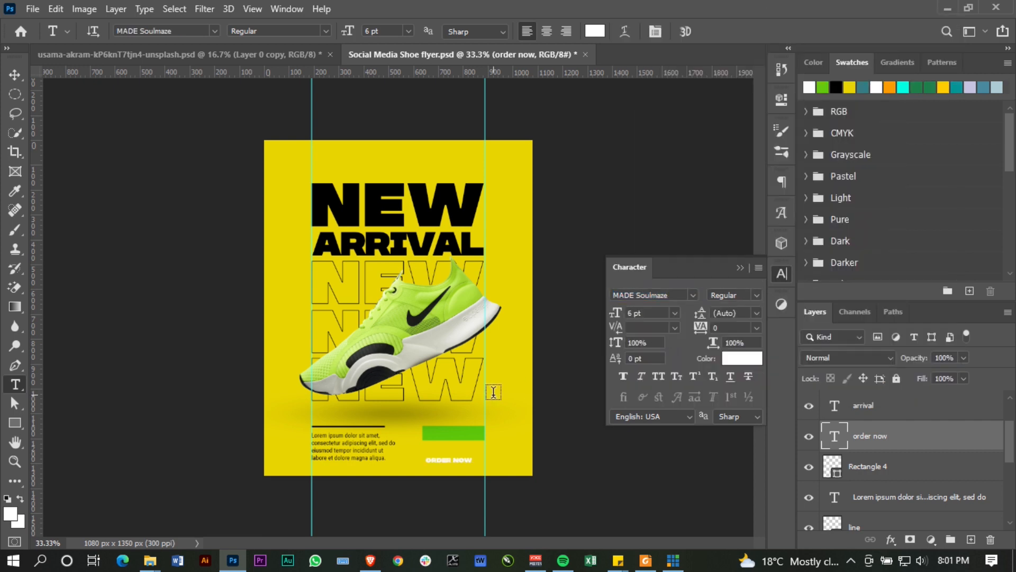
Move the "order now" text onto the green rectangle and nudge it towards the rectangle's middle.
{"action": "key", "text": "v"}
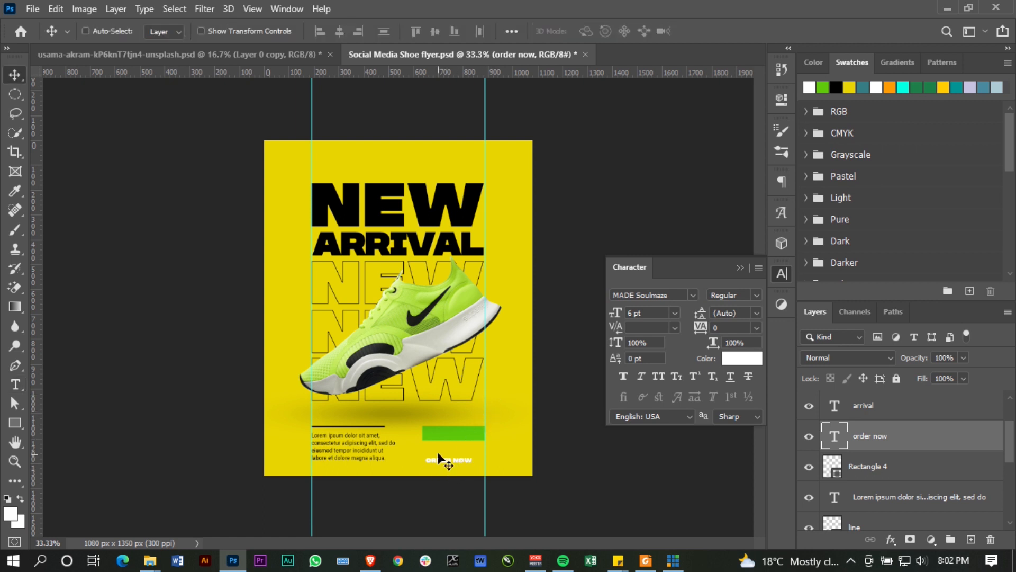
{"action": "left_click_drag", "start_coordinate": [447, 468], "coordinate": [458, 441]}
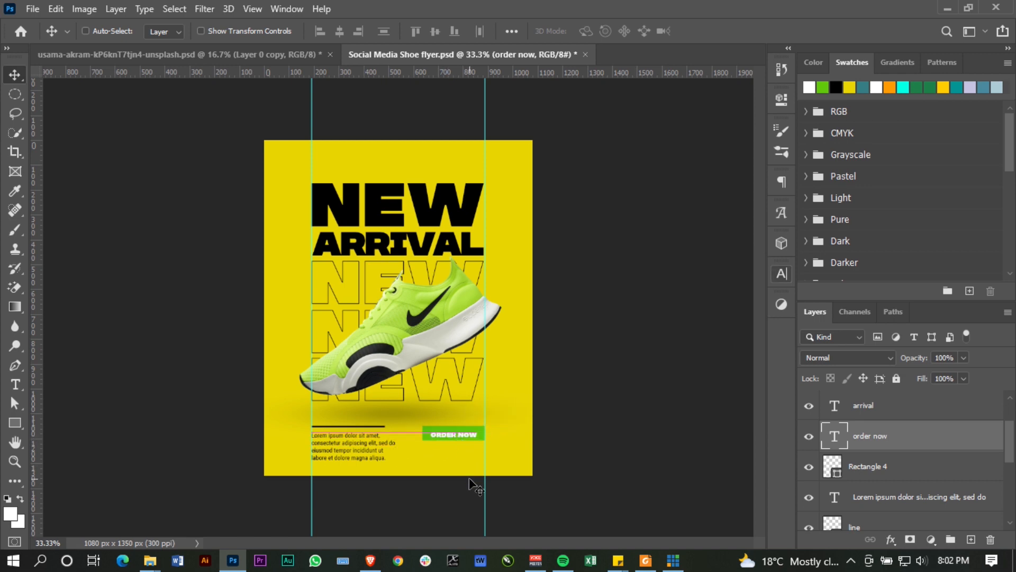
{"action": "key", "text": "shift+Up"}
{"action": "key", "text": "z"}
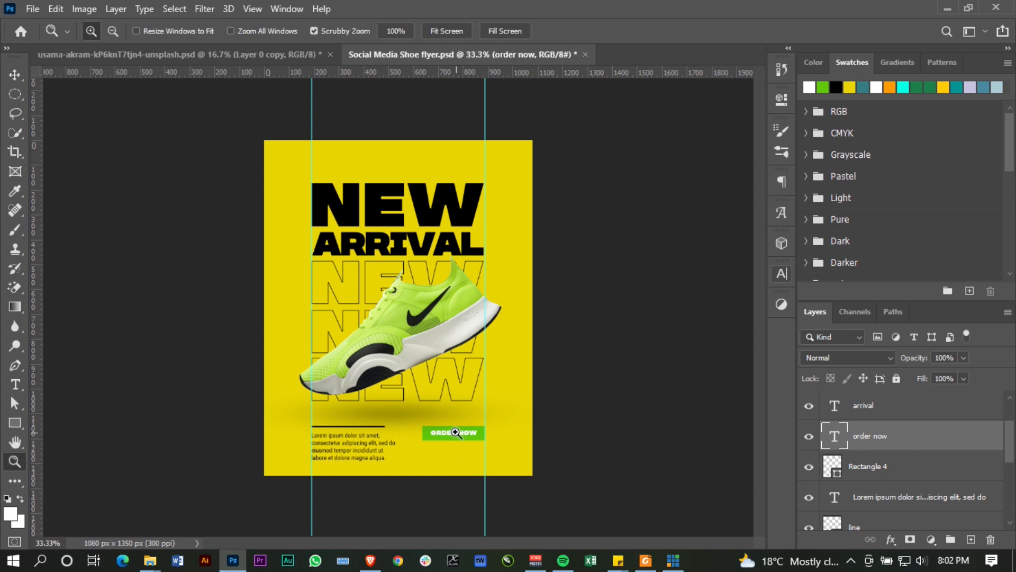
{"action": "left_click", "coordinate": [454, 433]}
{"action": "left_click", "coordinate": [460, 453]}
{"action": "left_click", "coordinate": [458, 437]}
{"action": "left_click", "coordinate": [457, 438]}
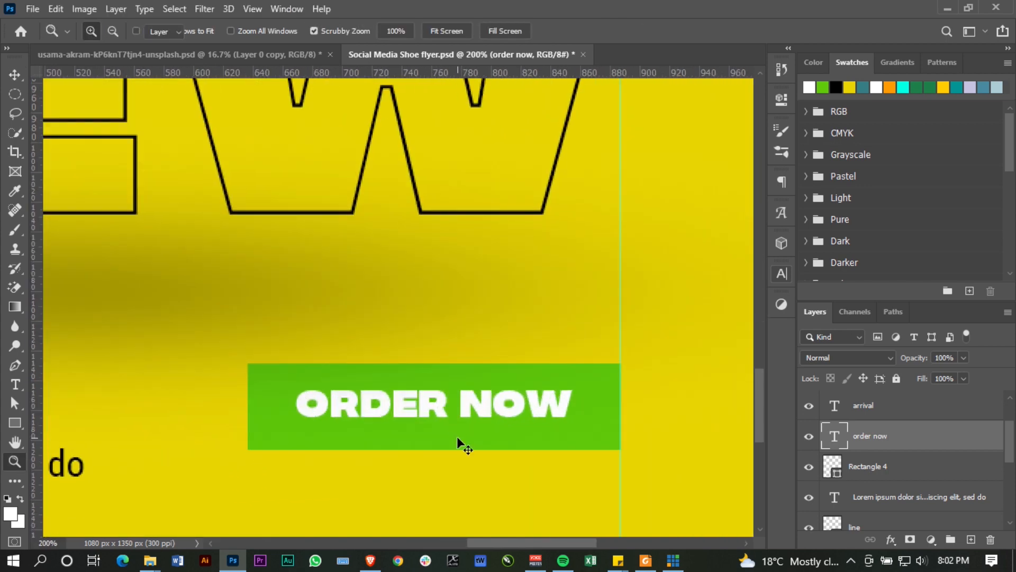
{"action": "key", "text": "v"}
{"action": "key", "text": "Down"}
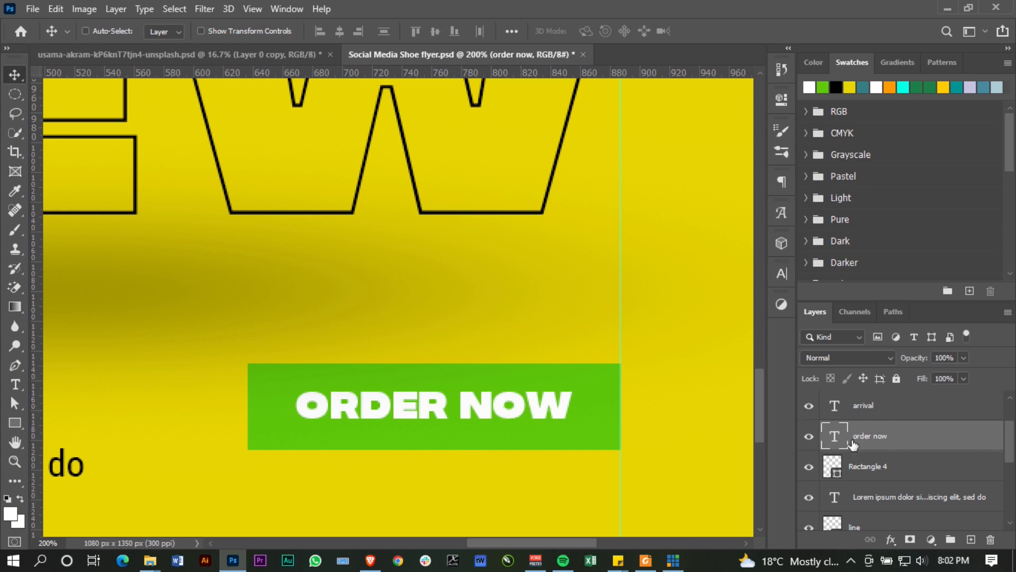
Align the vertical centres of the "order now" text and the green rectangle, Rectangle 4.
{"action": "key", "text": "ctrl"}
{"action": "left_click", "coordinate": [895, 467], "text": "ctrl"}
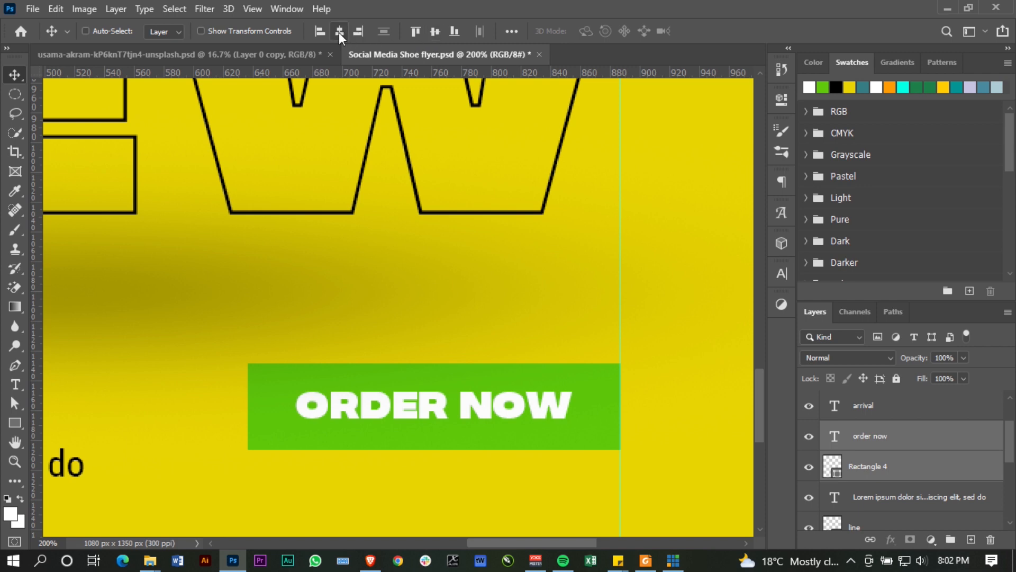
{"action": "left_click", "coordinate": [434, 31]}
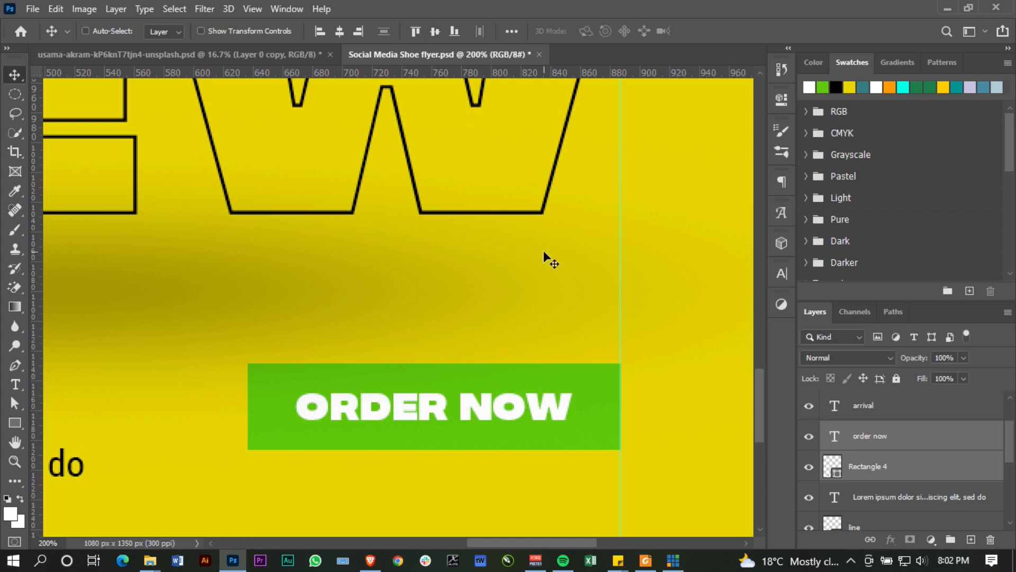
Rename the shoe image's layer, Layer 0 copy, as "shoe".
{"action": "key", "text": "ctrl+minus"}
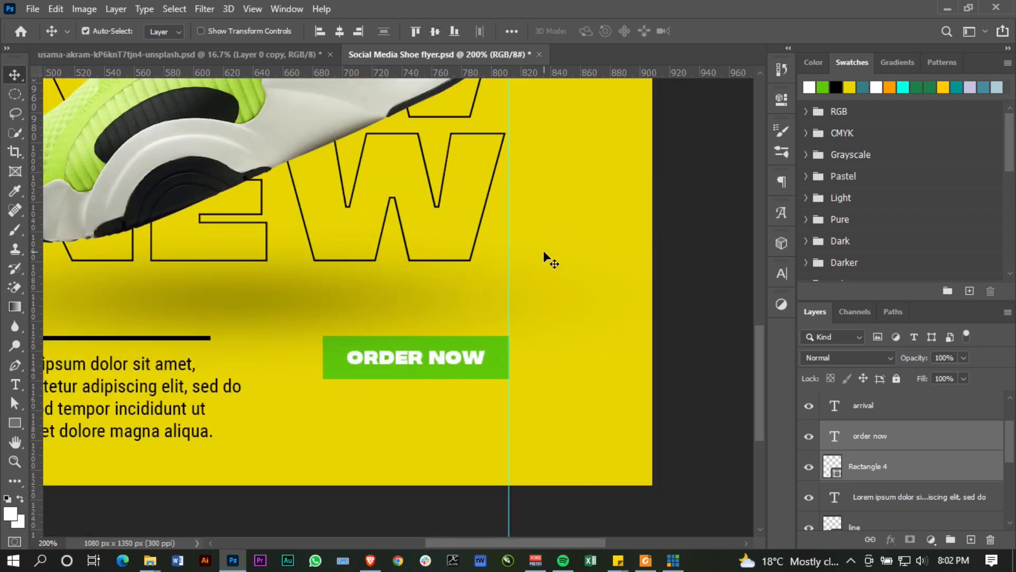
{"action": "key", "text": "ctrl+minus"}
{"action": "key", "text": "ctrl+minus"}
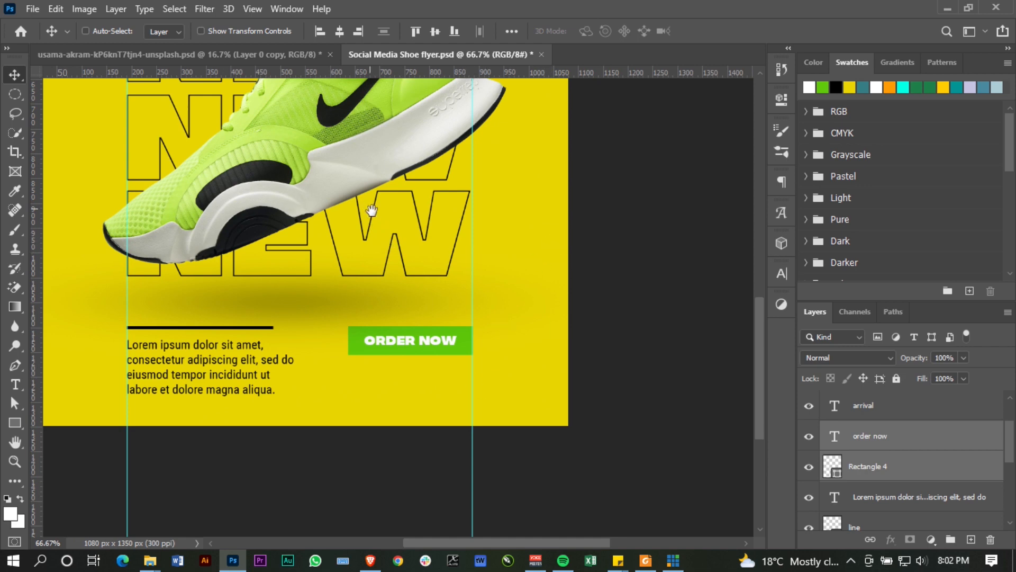
{"action": "left_click_drag", "start_coordinate": [370, 211], "coordinate": [422, 345]}
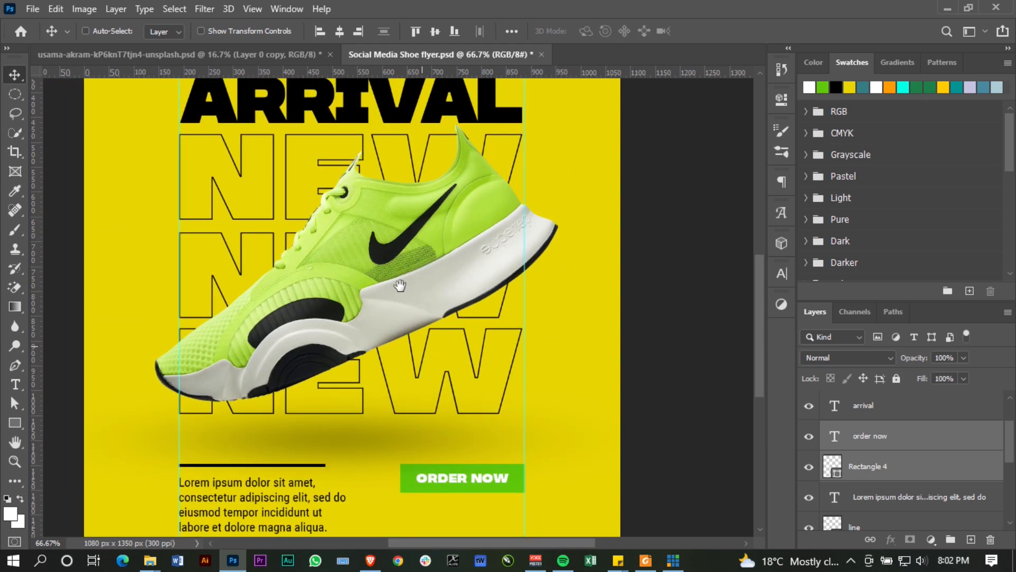
{"action": "scroll", "coordinate": [400, 286], "scroll_direction": "up", "scroll_amount": 3}
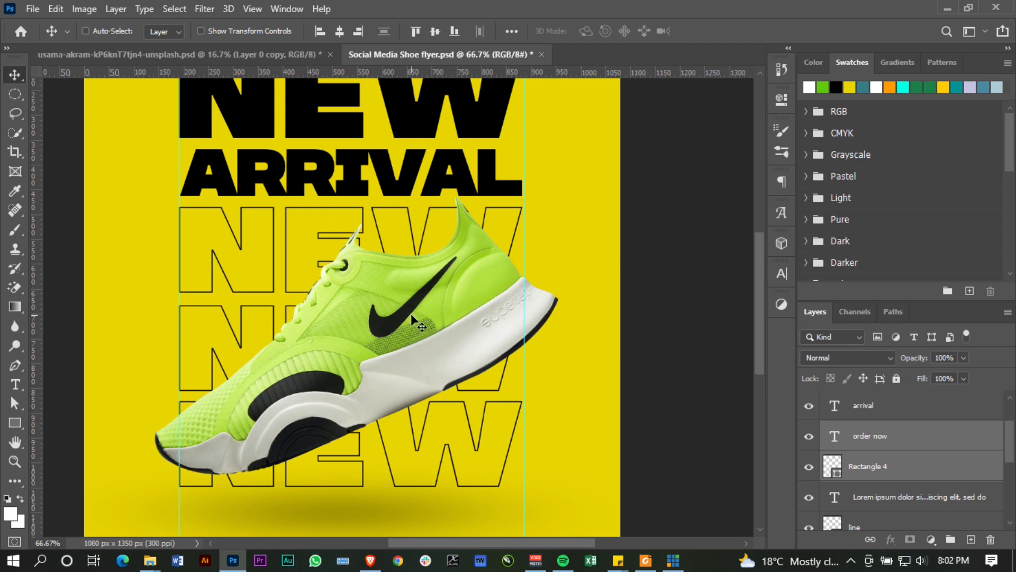
{"action": "key", "text": "ctrl+v"}
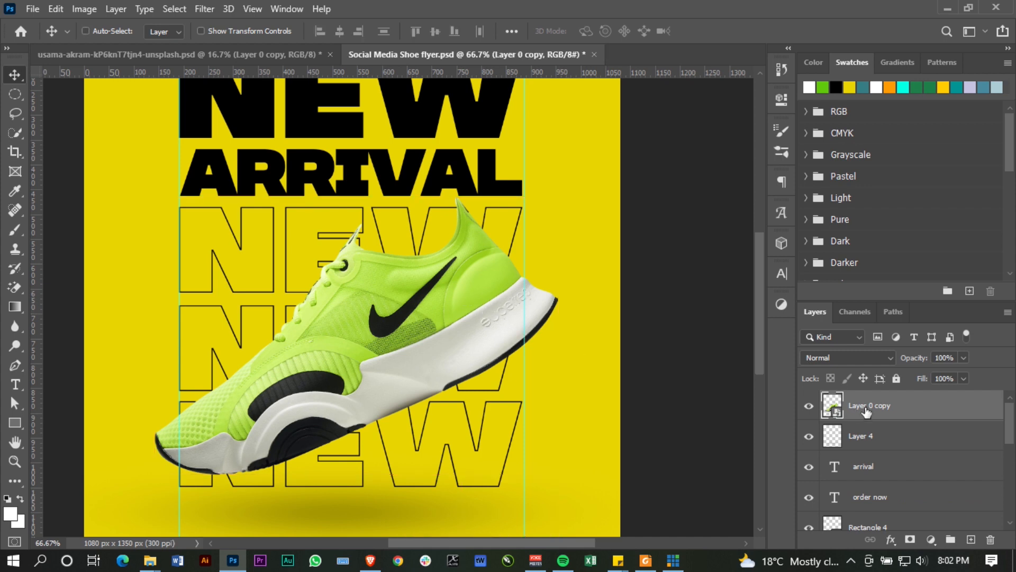
{"action": "type", "text": "shoe"}
{"action": "key", "text": "Return"}
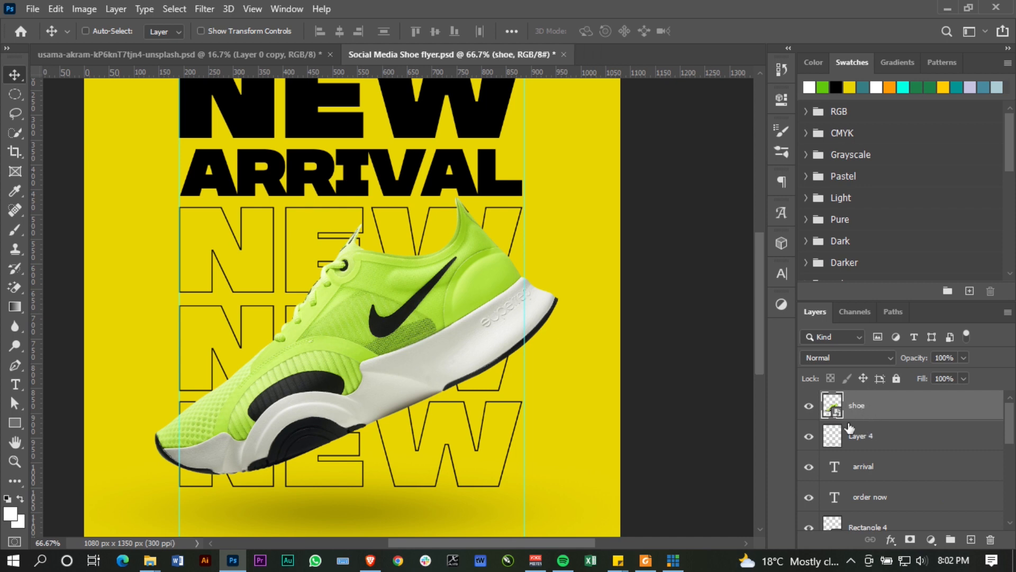
Rename Layer 4, directly below the shoe layer, as "shadow".
{"action": "double_click", "coordinate": [862, 435]}
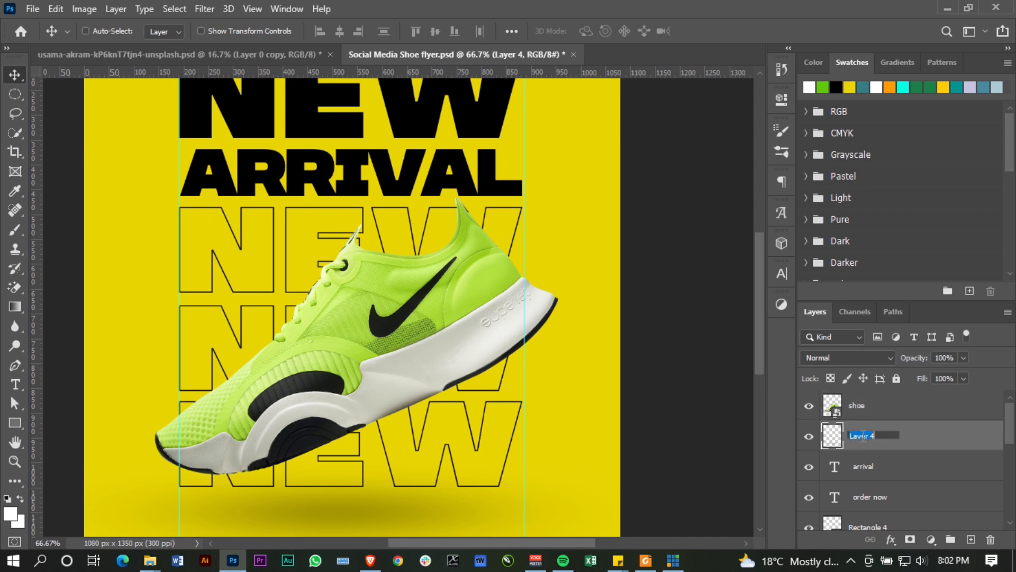
{"action": "type", "text": "shadoe"}
{"action": "key", "text": "Return"}
{"action": "double_click", "coordinate": [862, 437]}
{"action": "left_click", "coordinate": [863, 435]}
{"action": "key", "text": "BackSpace"}
{"action": "type", "text": "w"}
{"action": "key", "text": "Return"}
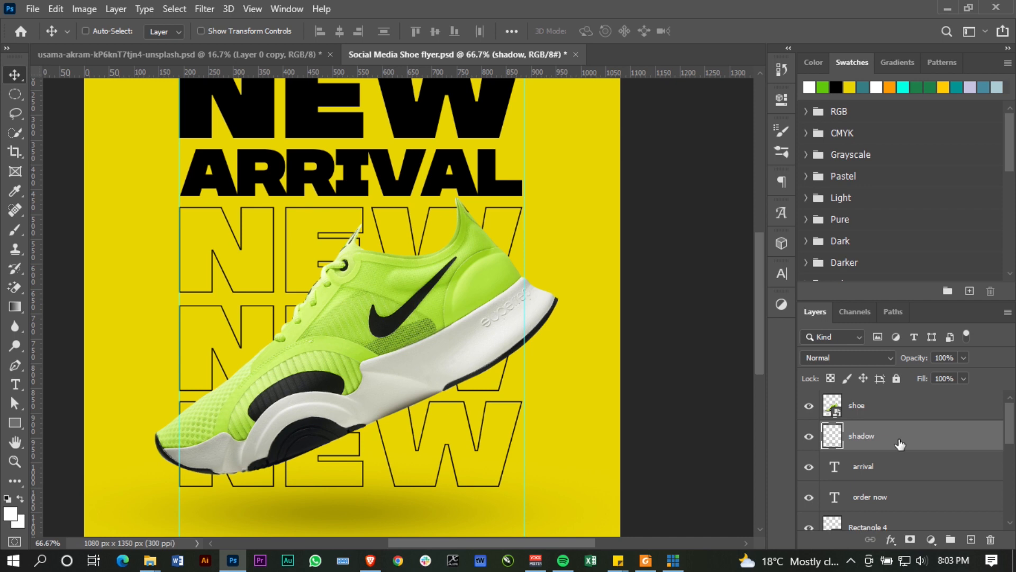
Start the Camera Raw Filter on the shoe layer and raise the vibrance to +32.
{"action": "left_click", "coordinate": [864, 418]}
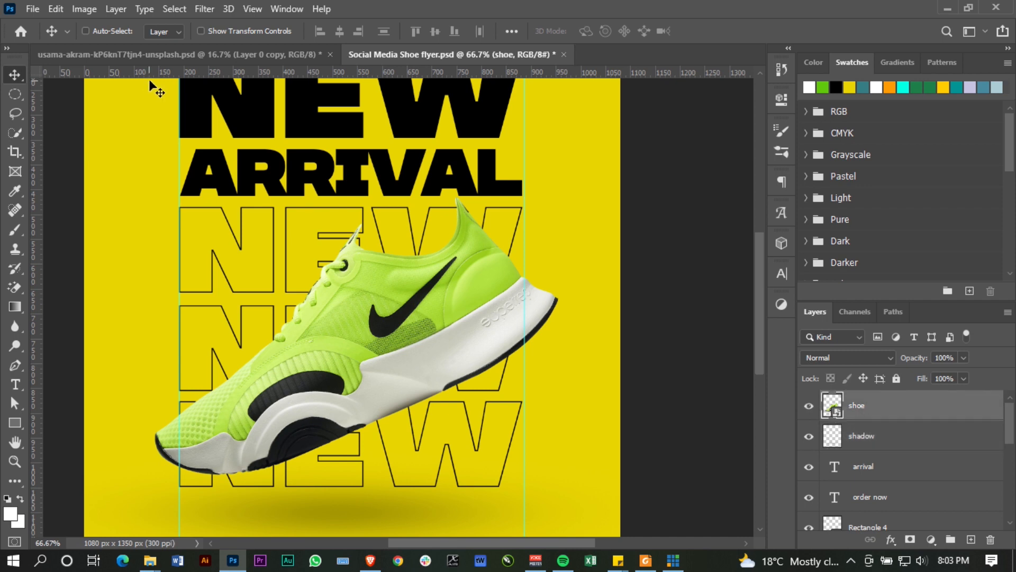
{"action": "left_click", "coordinate": [204, 9]}
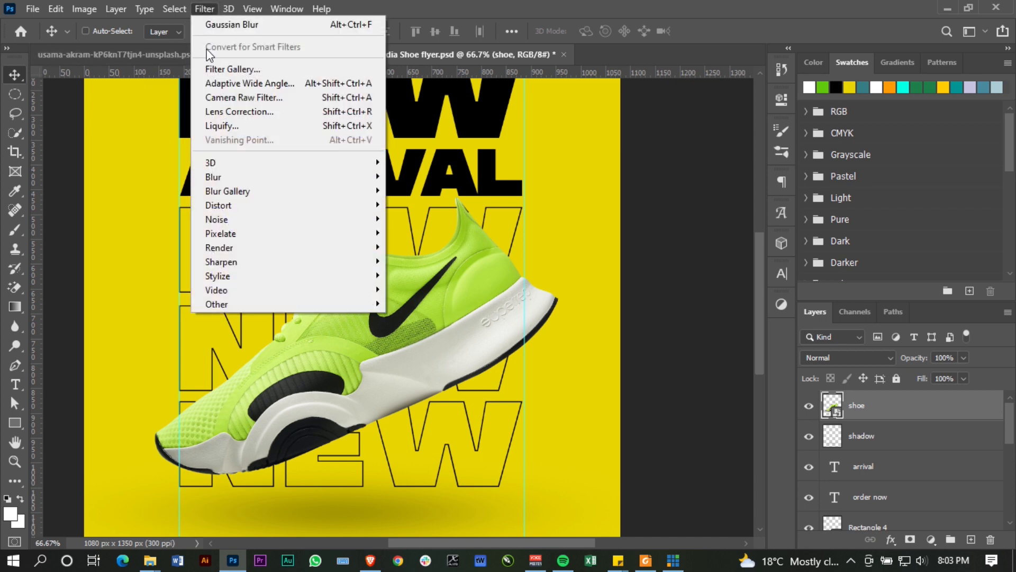
{"action": "left_click", "coordinate": [244, 97]}
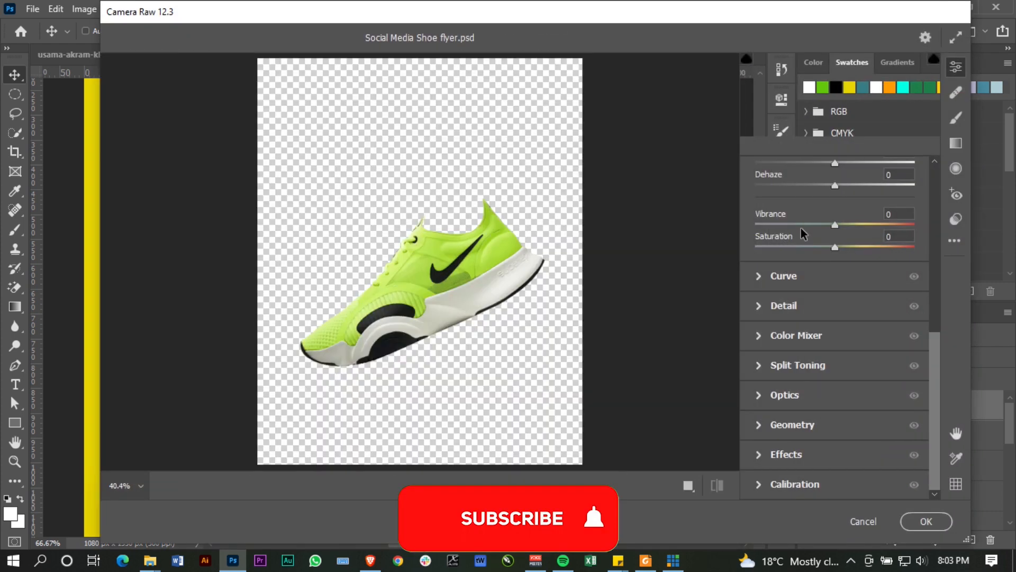
{"action": "scroll", "coordinate": [802, 244], "scroll_direction": "up", "scroll_amount": 3}
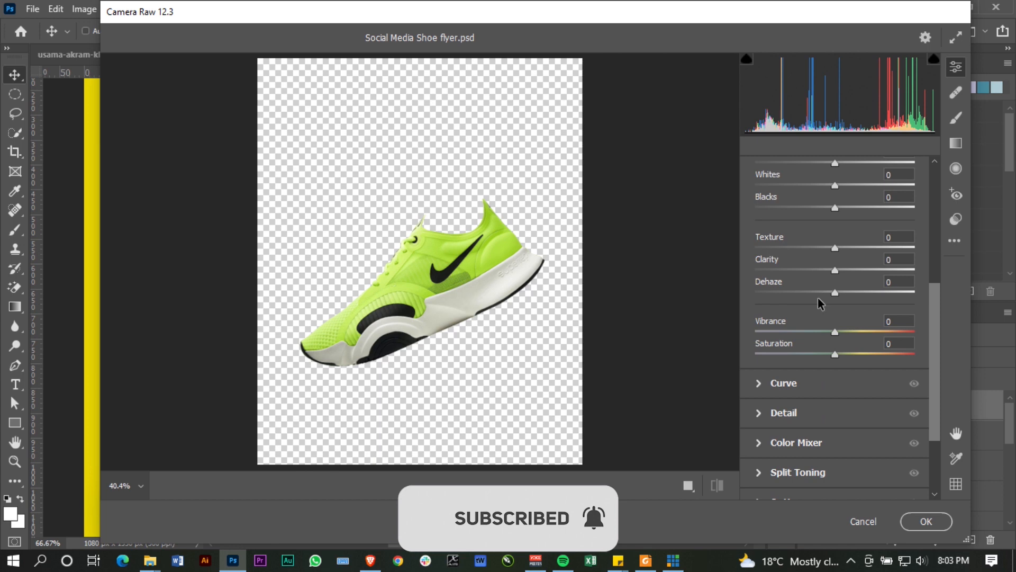
{"action": "left_click", "coordinate": [869, 332]}
{"action": "left_click_drag", "start_coordinate": [869, 332], "coordinate": [860, 332]}
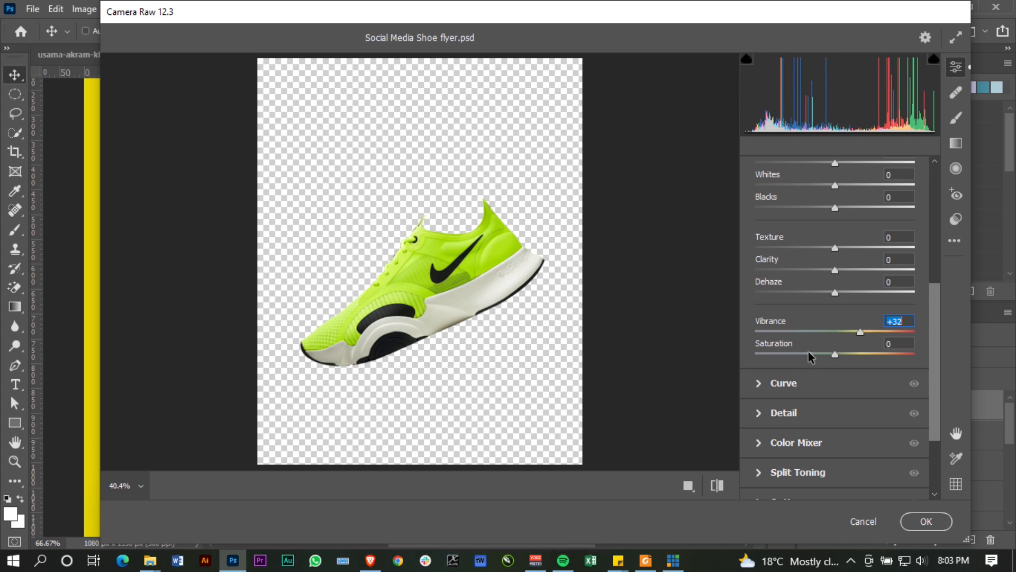
Increase the shoe's sharpening in the Camera Raw detail settings and apply the filter.
{"action": "left_click", "coordinate": [759, 414]}
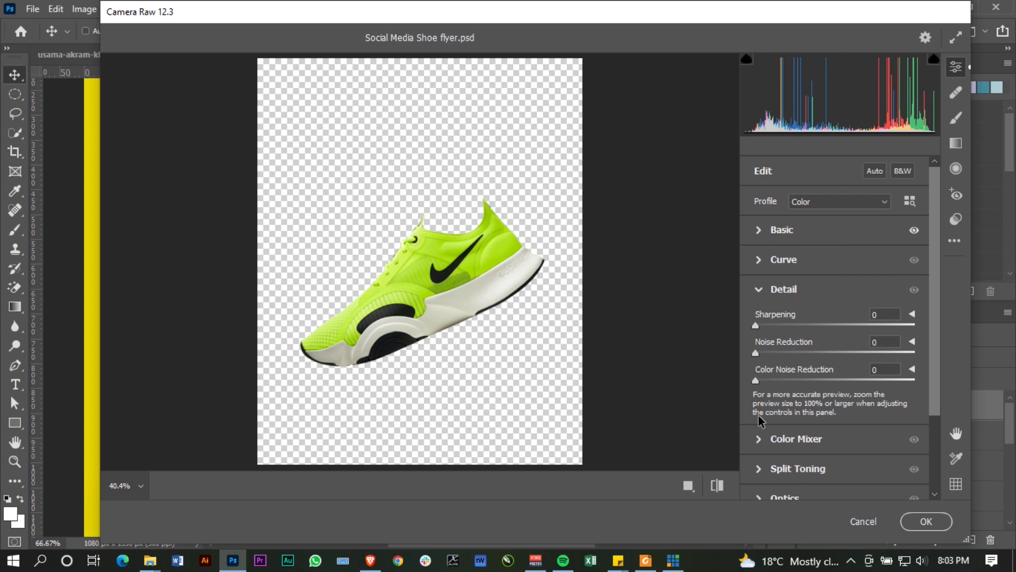
{"action": "left_click", "coordinate": [789, 325]}
{"action": "left_click", "coordinate": [924, 521]}
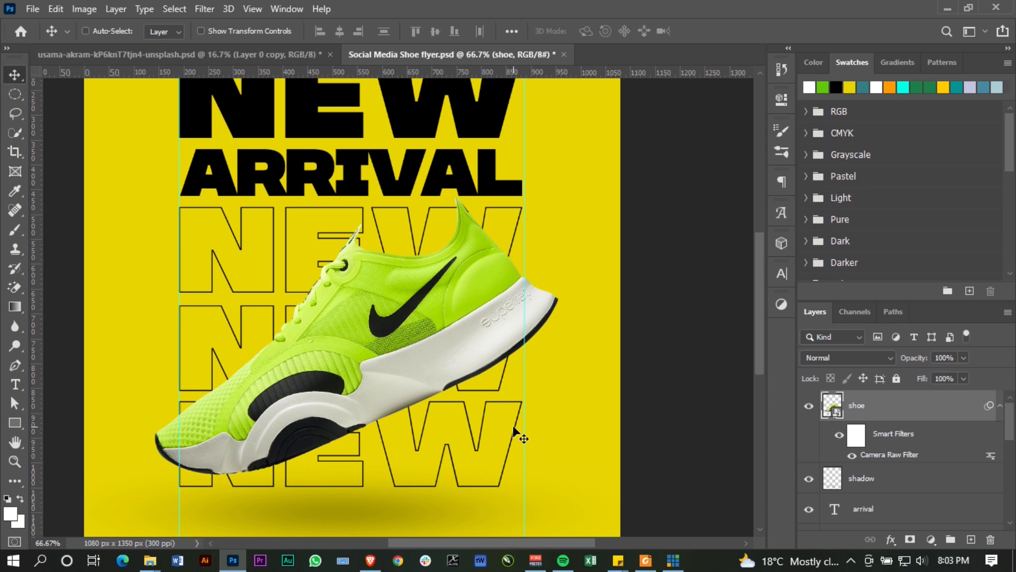
Clear all guides from the flyer and hide the rulers.
{"action": "key", "text": "ctrl+minus"}
{"action": "key", "text": "ctrl+minus"}
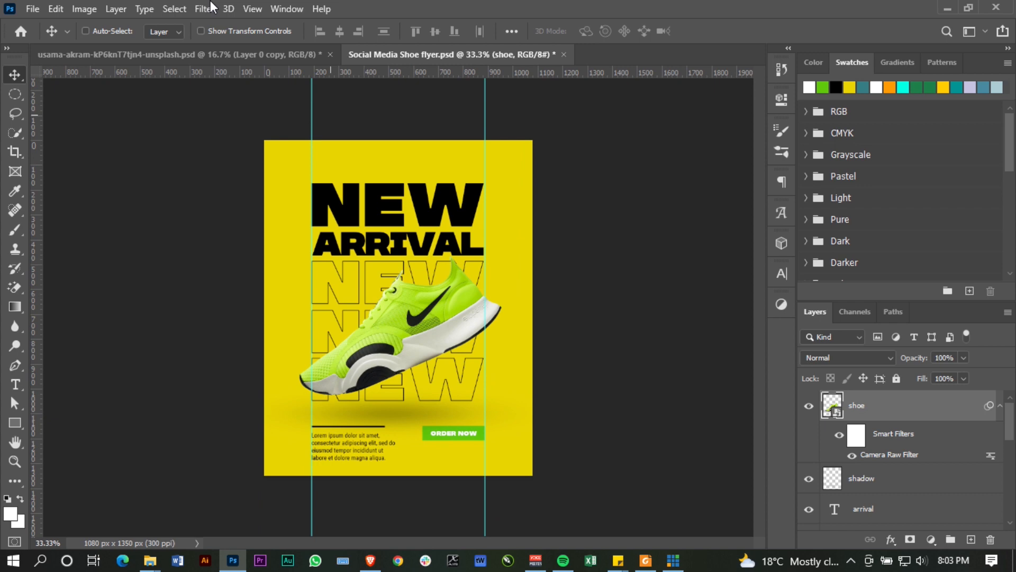
{"action": "left_click", "coordinate": [253, 10]}
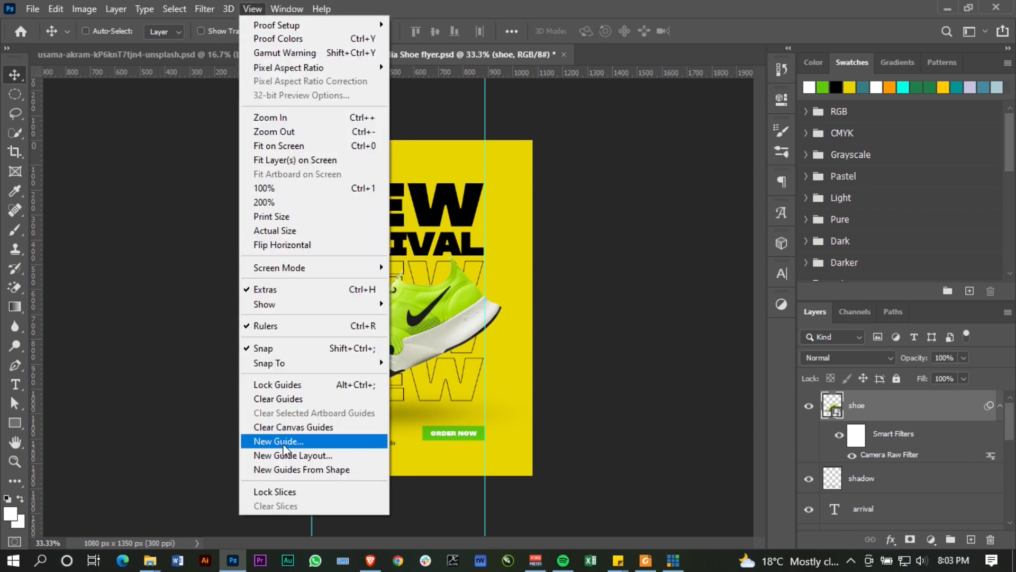
{"action": "left_click", "coordinate": [267, 399]}
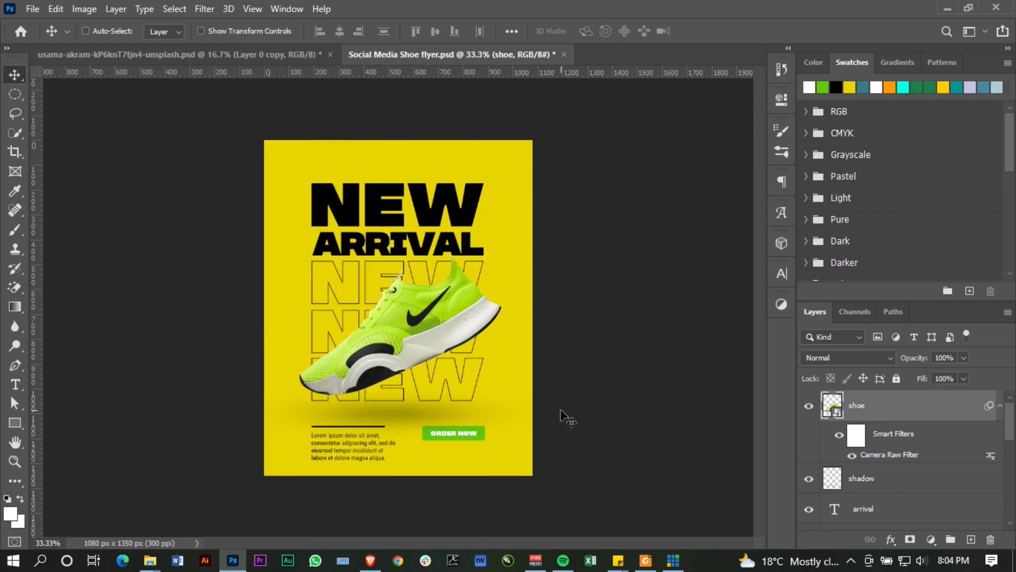
{"action": "key", "text": "ctrl+r"}
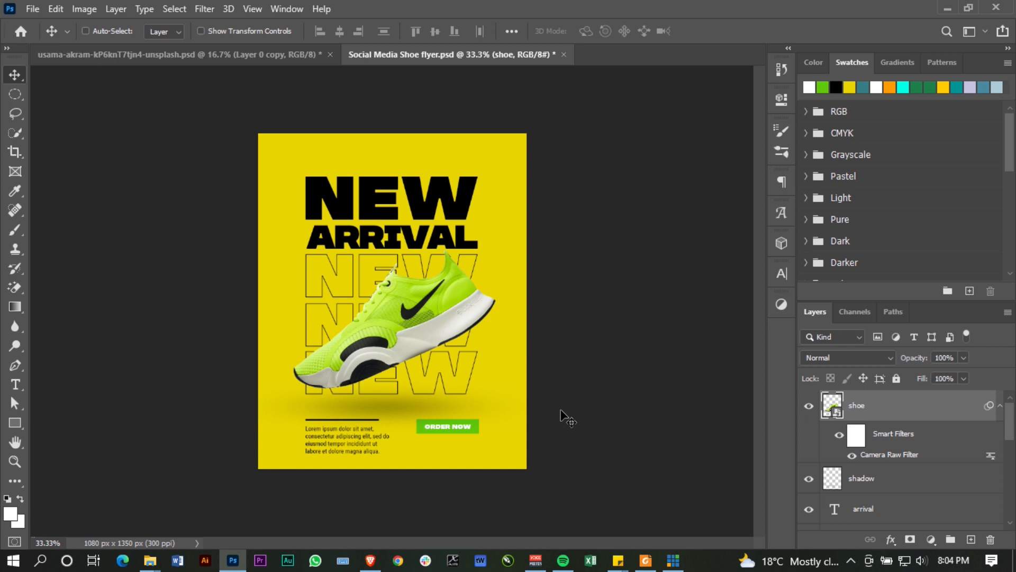
Show the finished flyer in full screen mode on black, fitted to the screen.
{"action": "key", "text": "f"}
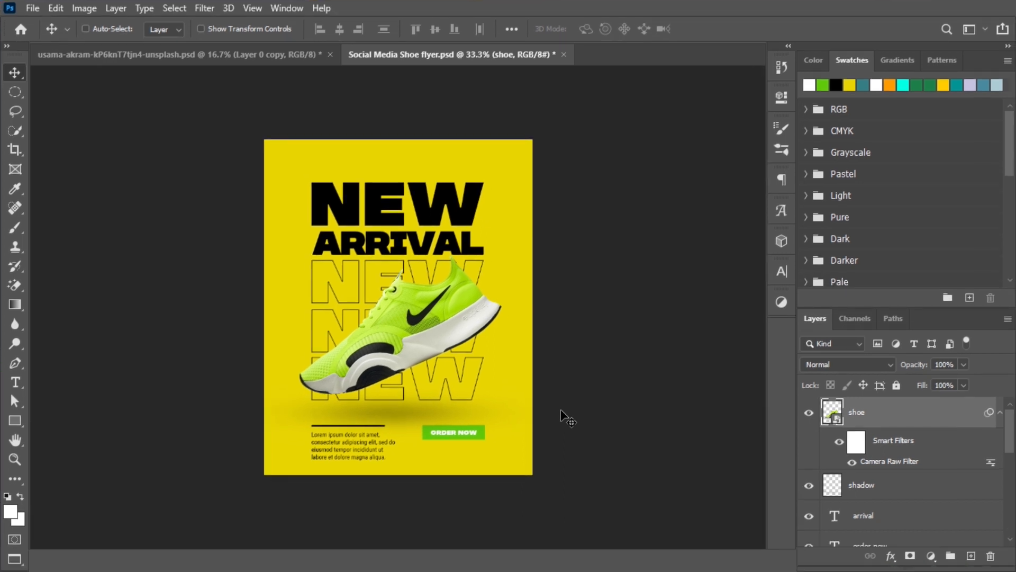
{"action": "key", "text": "f"}
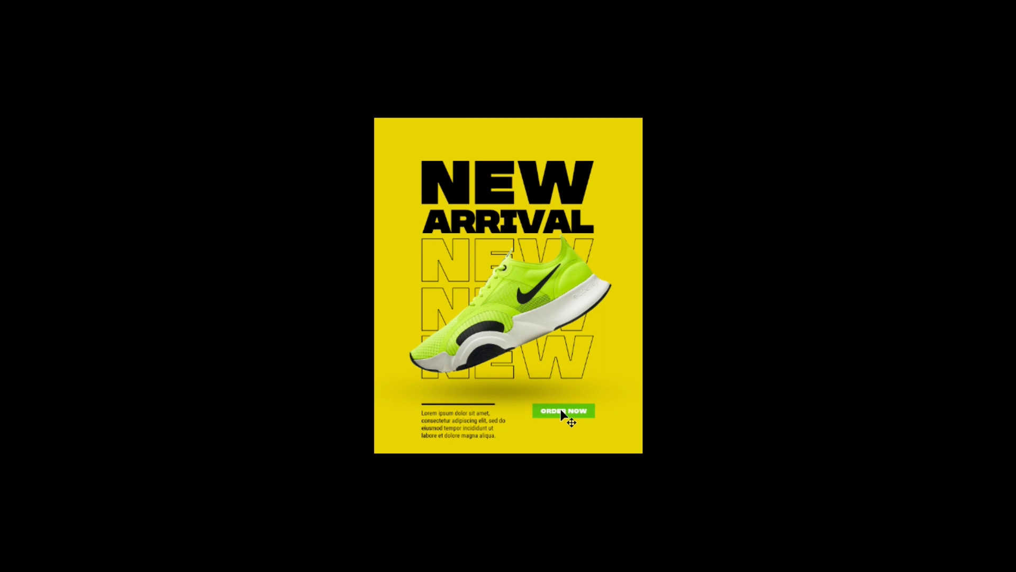
{"action": "key", "text": "ctrl+0"}
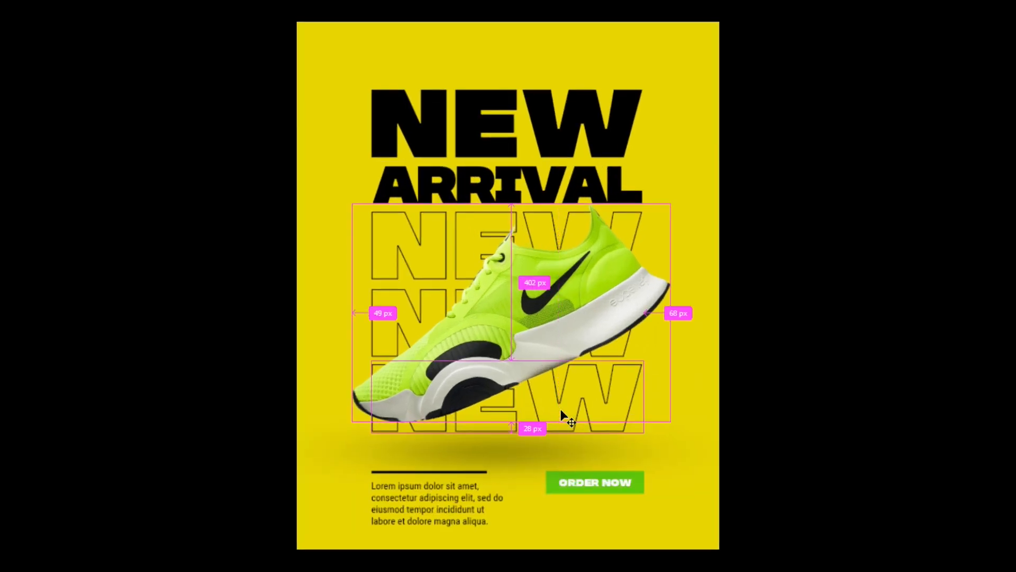